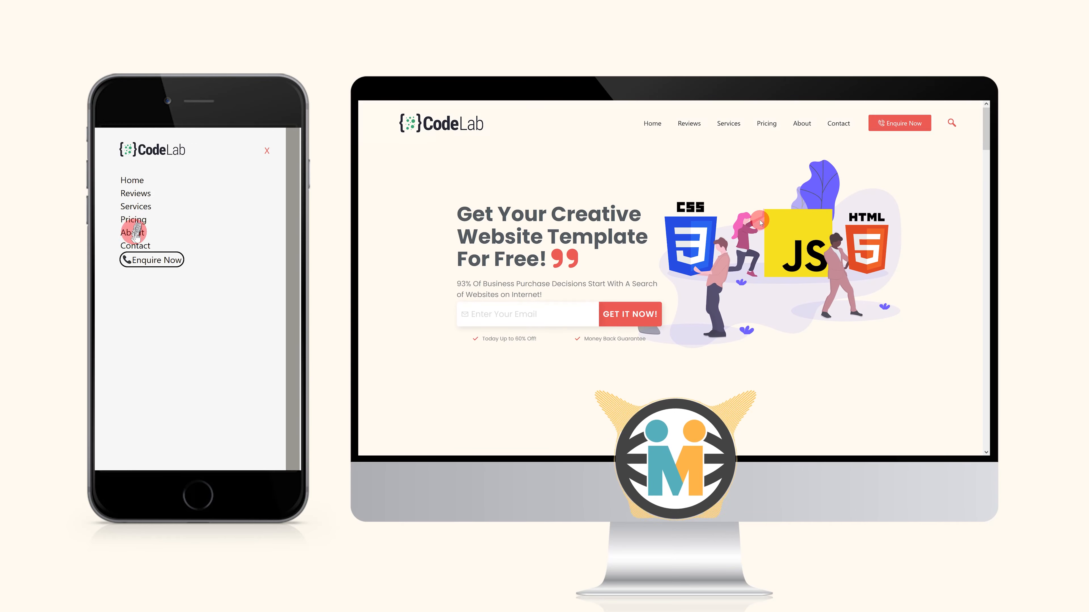
- Examine the finished header on the desktop and mobile previews, including the search overlay, mobile menu and behavior while scrolling
{"action": "left_click", "coordinate": [949, 129]}
{"action": "left_click", "coordinate": [267, 150]}
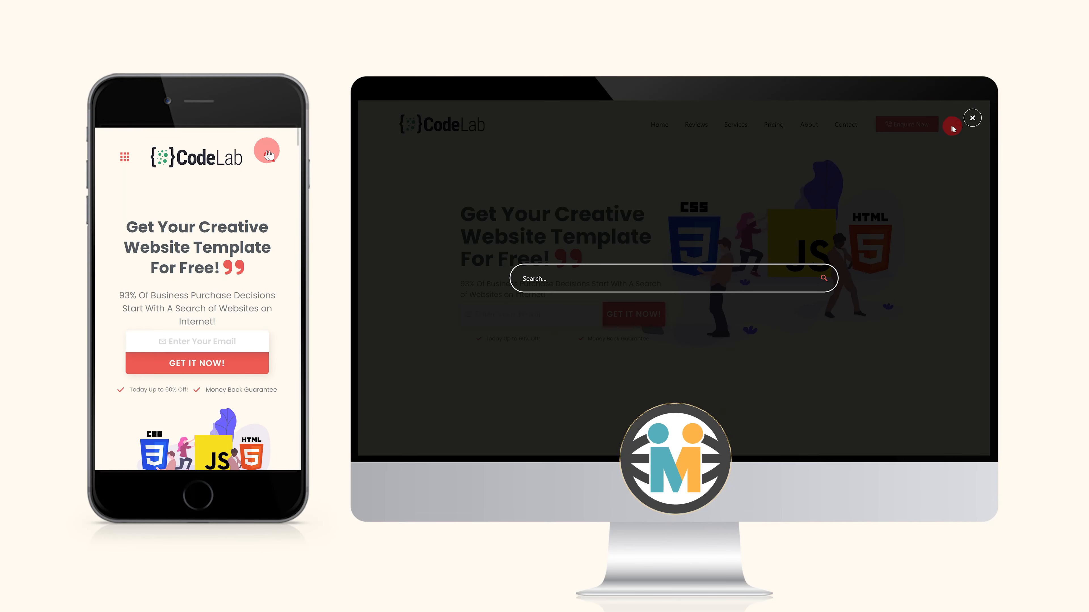
{"action": "left_click", "coordinate": [971, 118]}
{"action": "scroll", "coordinate": [150, 165], "scroll_direction": "down", "scroll_amount": 1}
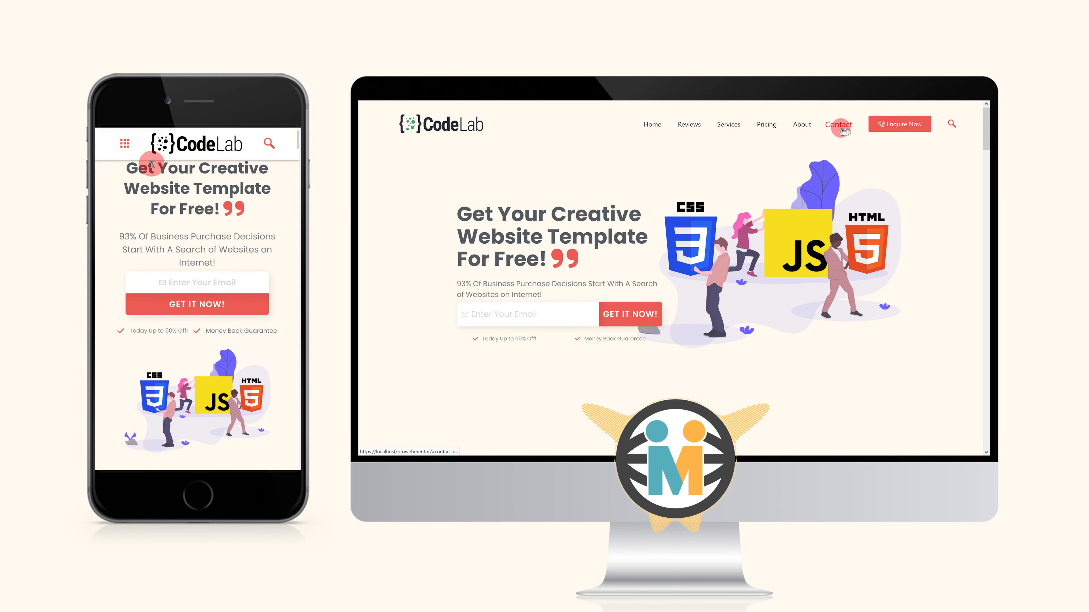
{"action": "scroll", "coordinate": [152, 165], "scroll_direction": "up", "scroll_amount": 2}
{"action": "left_click", "coordinate": [268, 157]}
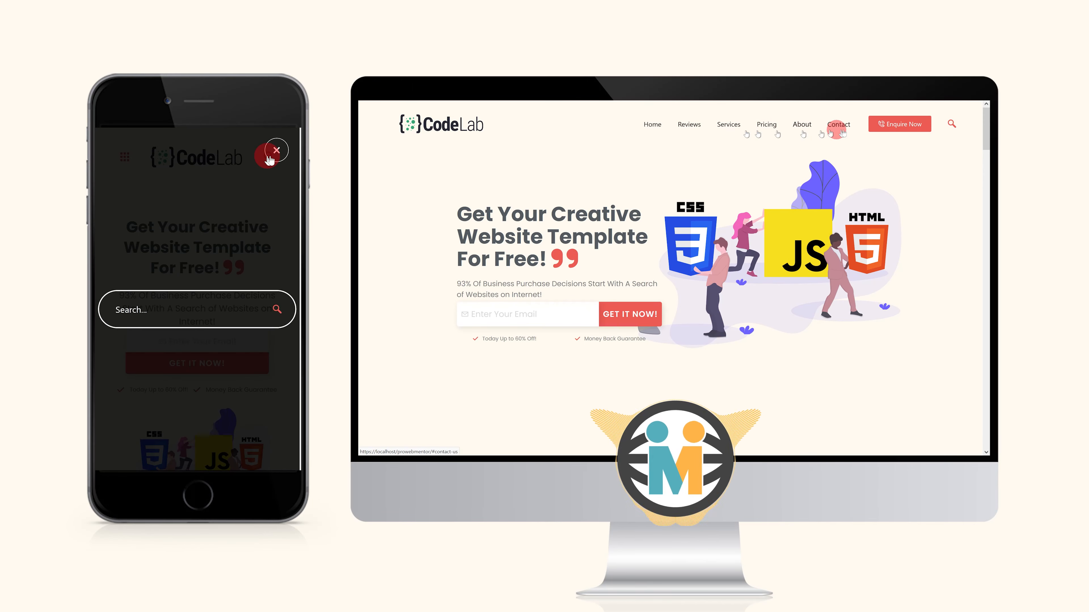
{"action": "left_click", "coordinate": [270, 157]}
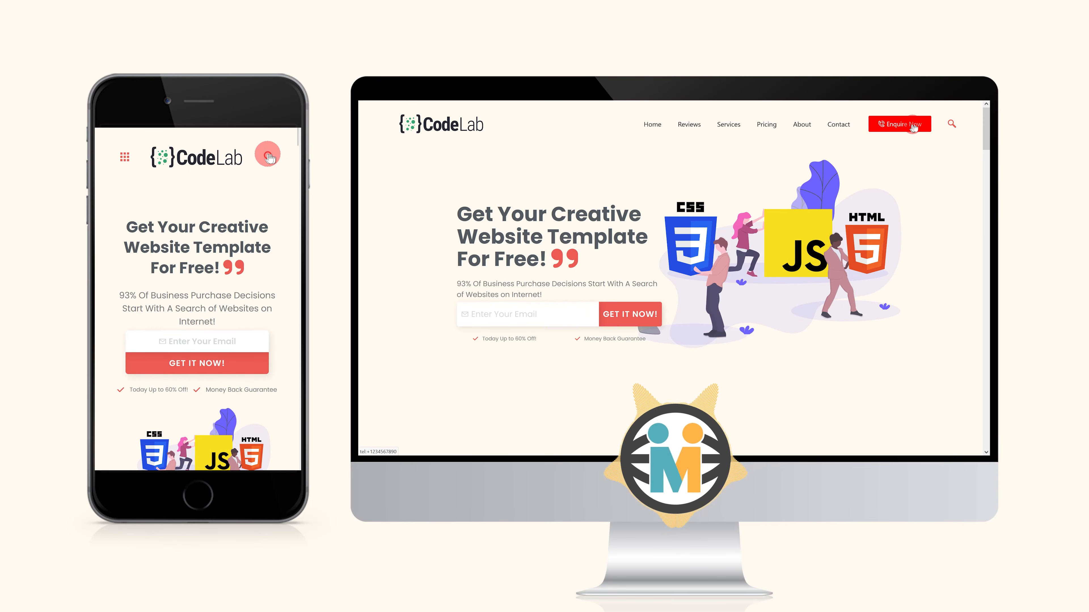
{"action": "scroll", "coordinate": [217, 158], "scroll_direction": "down", "scroll_amount": 1}
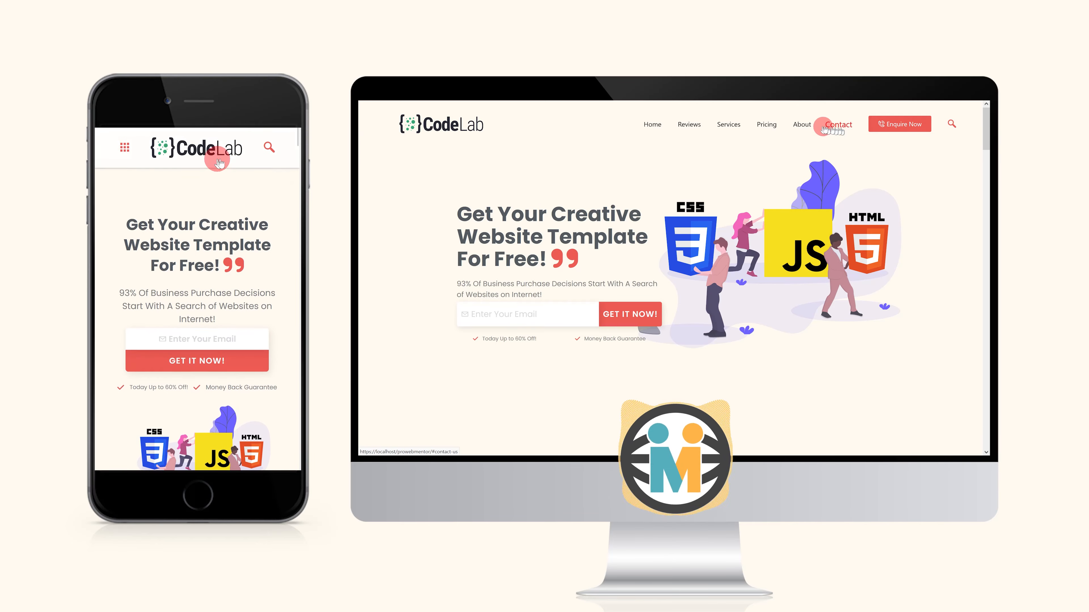
{"action": "scroll", "coordinate": [218, 163], "scroll_direction": "down", "scroll_amount": 3}
{"action": "scroll", "coordinate": [219, 164], "scroll_direction": "down", "scroll_amount": 6}
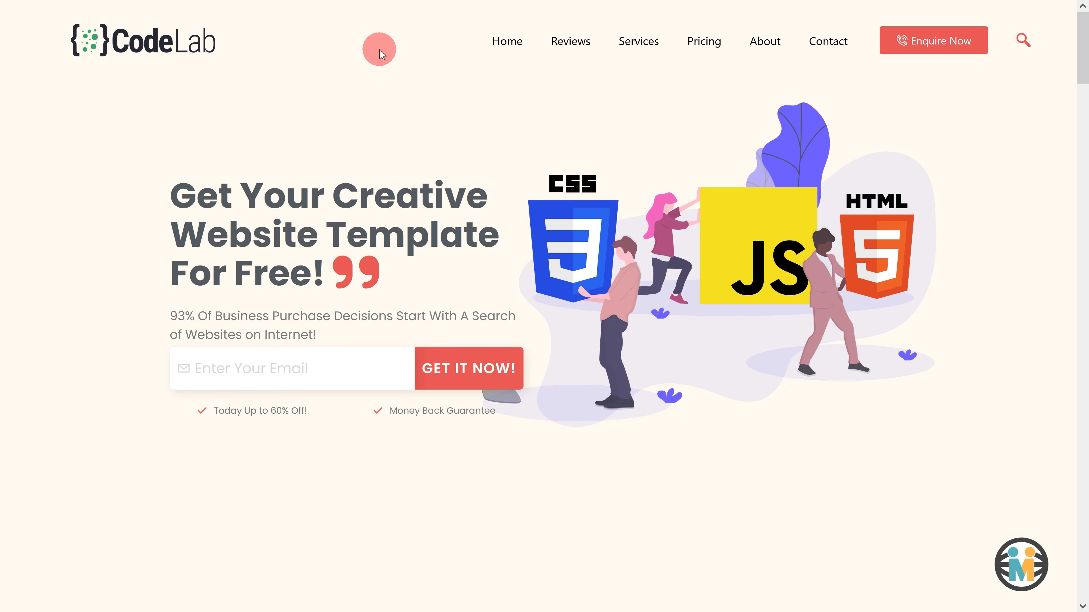
- Examine how the full-width desktop header and its logo change between the page's start and further down
{"action": "scroll", "coordinate": [382, 53], "scroll_direction": "down", "scroll_amount": 2}
{"action": "scroll", "coordinate": [343, 92], "scroll_direction": "up", "scroll_amount": 2}
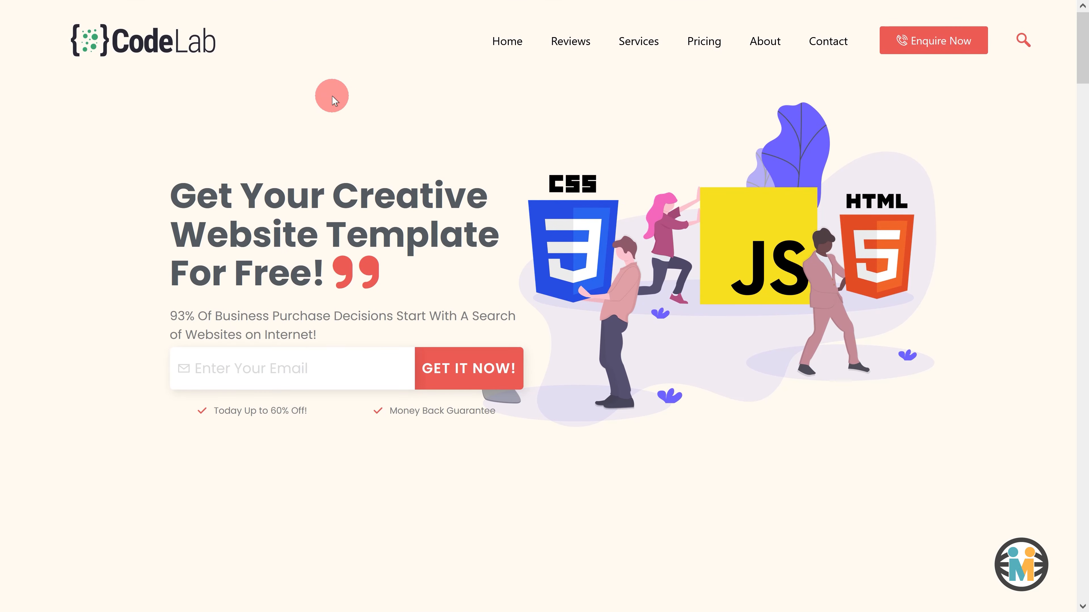
{"action": "scroll", "coordinate": [92, 72], "scroll_direction": "down", "scroll_amount": 2}
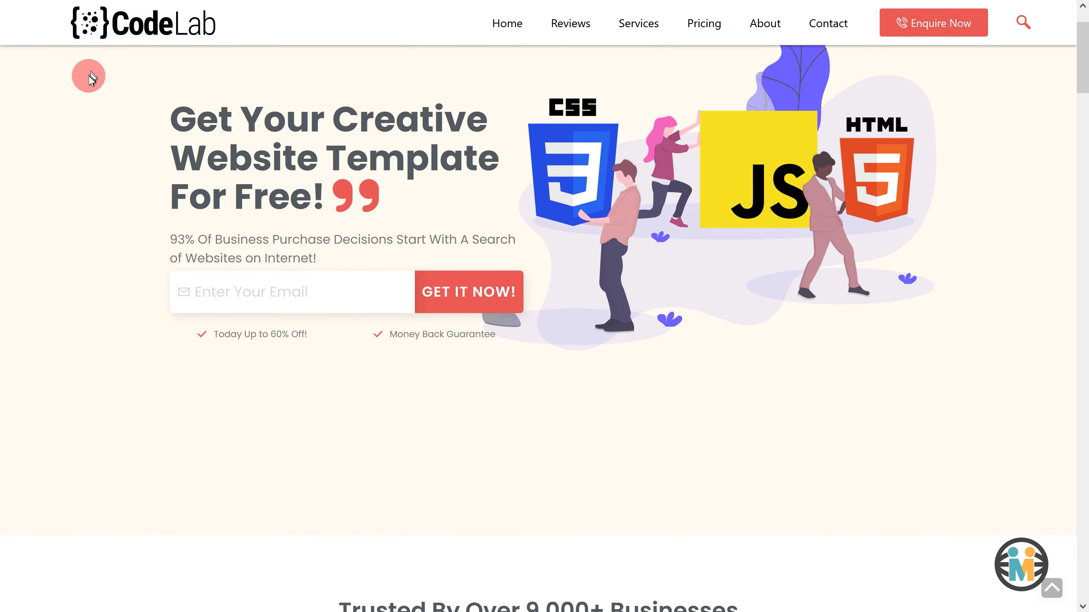
{"action": "scroll", "coordinate": [91, 77], "scroll_direction": "up", "scroll_amount": 2}
{"action": "scroll", "coordinate": [88, 79], "scroll_direction": "down", "scroll_amount": 3}
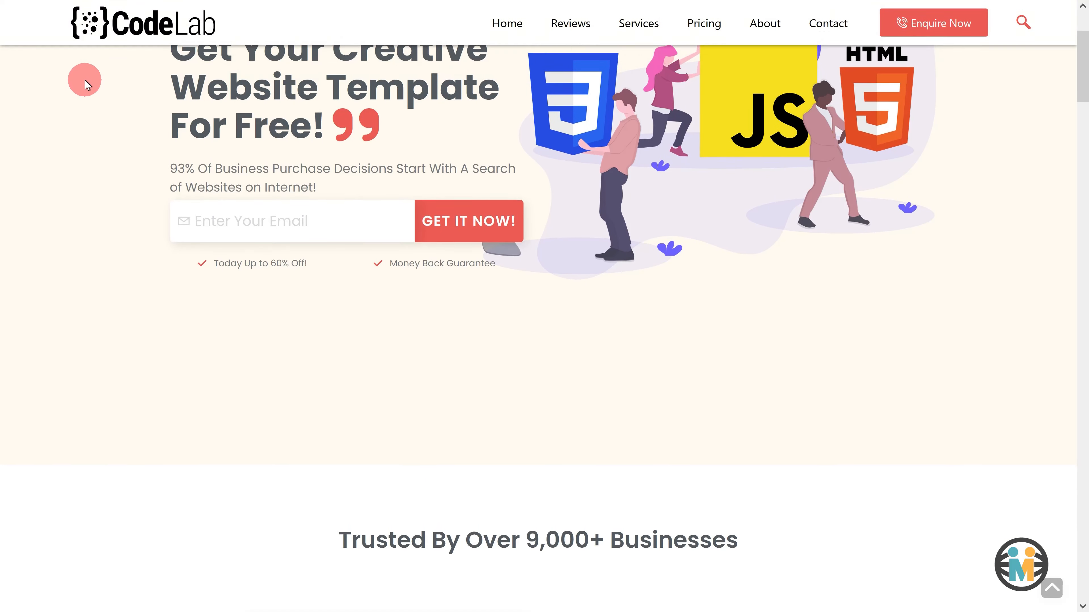
{"action": "scroll", "coordinate": [88, 85], "scroll_direction": "up", "scroll_amount": 3}
{"action": "scroll", "coordinate": [88, 85], "scroll_direction": "down", "scroll_amount": 2}
{"action": "scroll", "coordinate": [87, 86], "scroll_direction": "up", "scroll_amount": 2}
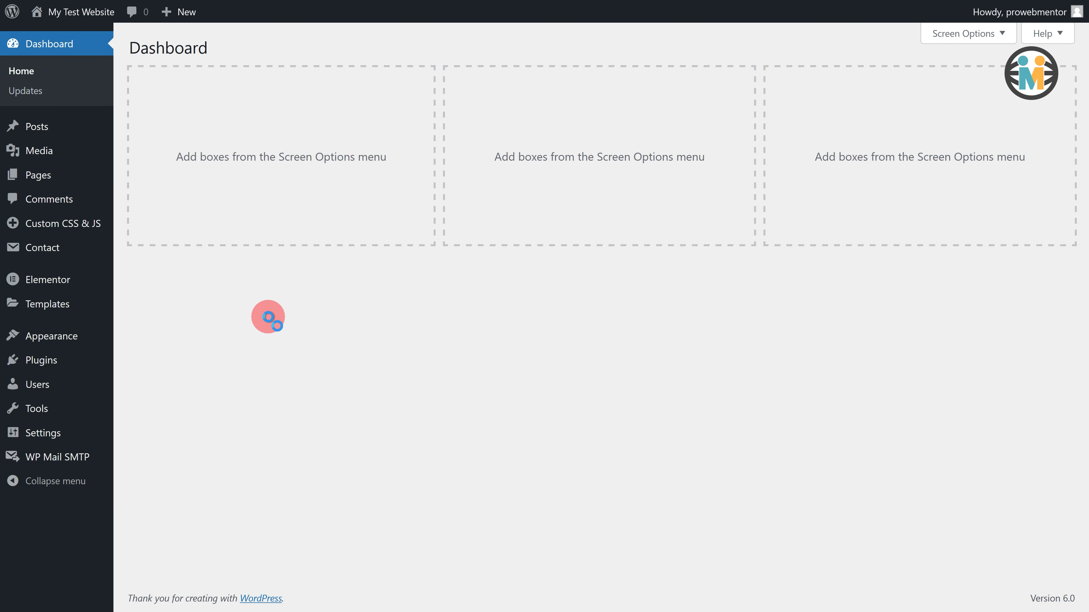
- Search the WordPress plugin directory for "ElementsKit"
{"action": "mouse_move", "coordinate": [52, 363]}
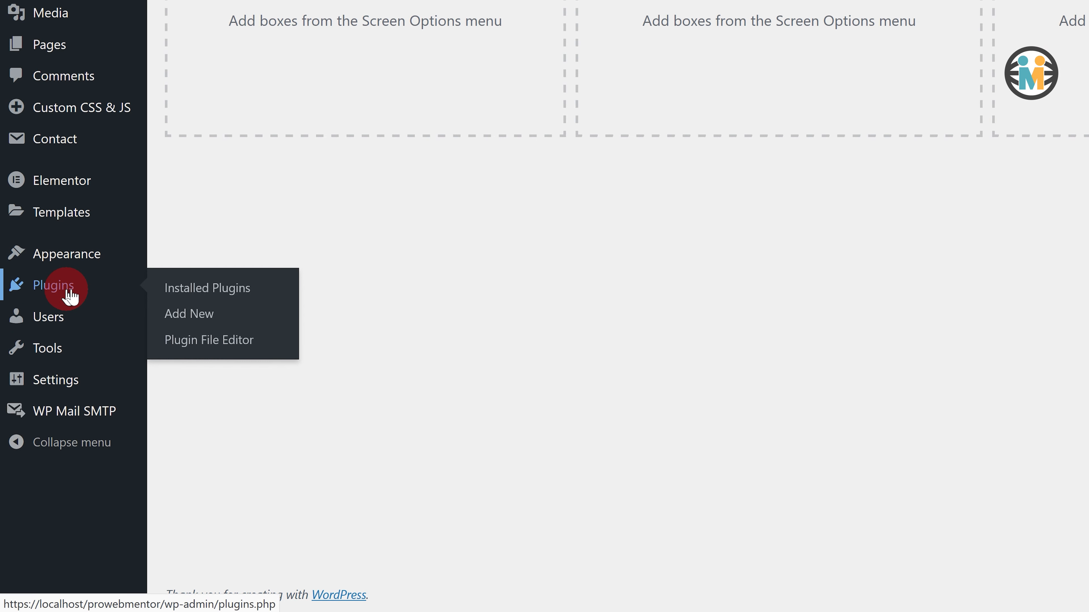
{"action": "left_click", "coordinate": [180, 316]}
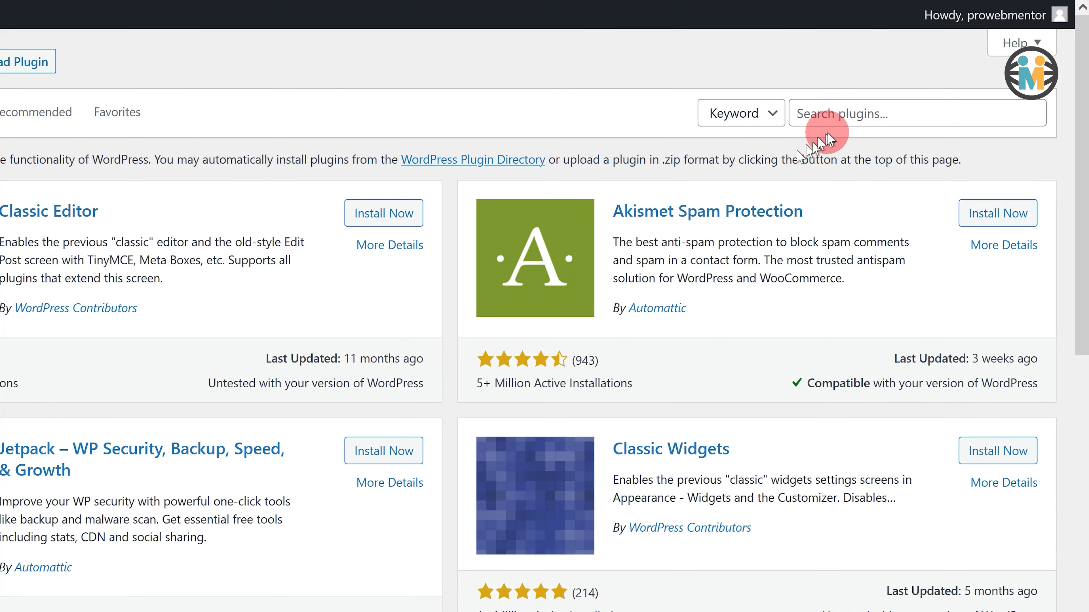
{"action": "left_click", "coordinate": [898, 92]}
{"action": "left_click", "coordinate": [842, 119]}
{"action": "type", "text": "ElementsKit"}
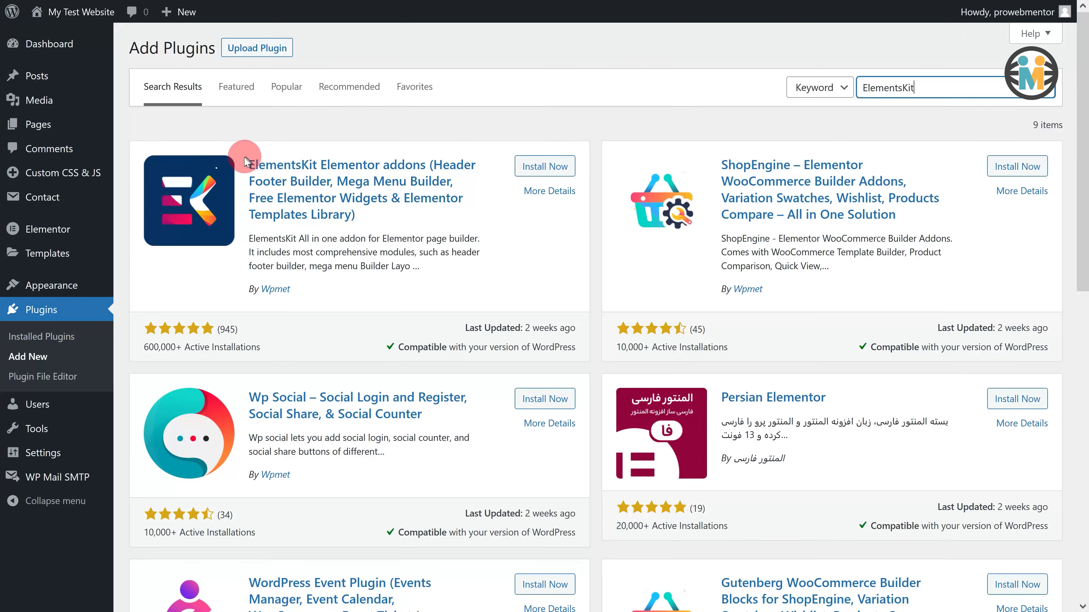
- Install and activate the ElementsKit Elementor addons plugin by Wpmet
{"action": "left_click_drag", "start_coordinate": [123, 186], "coordinate": [220, 239]}
{"action": "left_click_drag", "start_coordinate": [341, 210], "coordinate": [360, 214]}
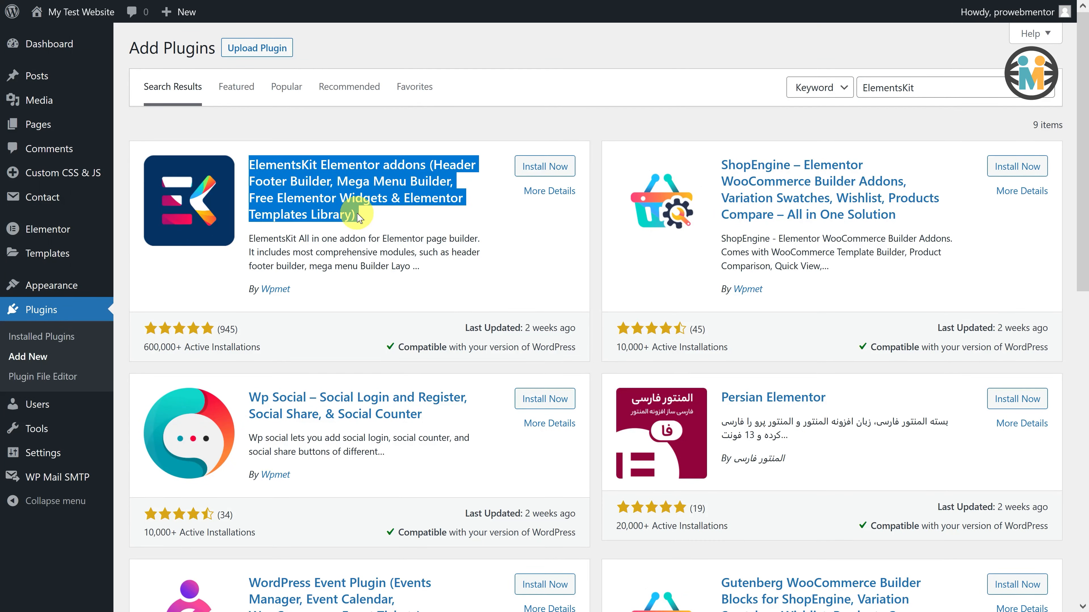
{"action": "left_click_drag", "start_coordinate": [262, 288], "coordinate": [296, 292]}
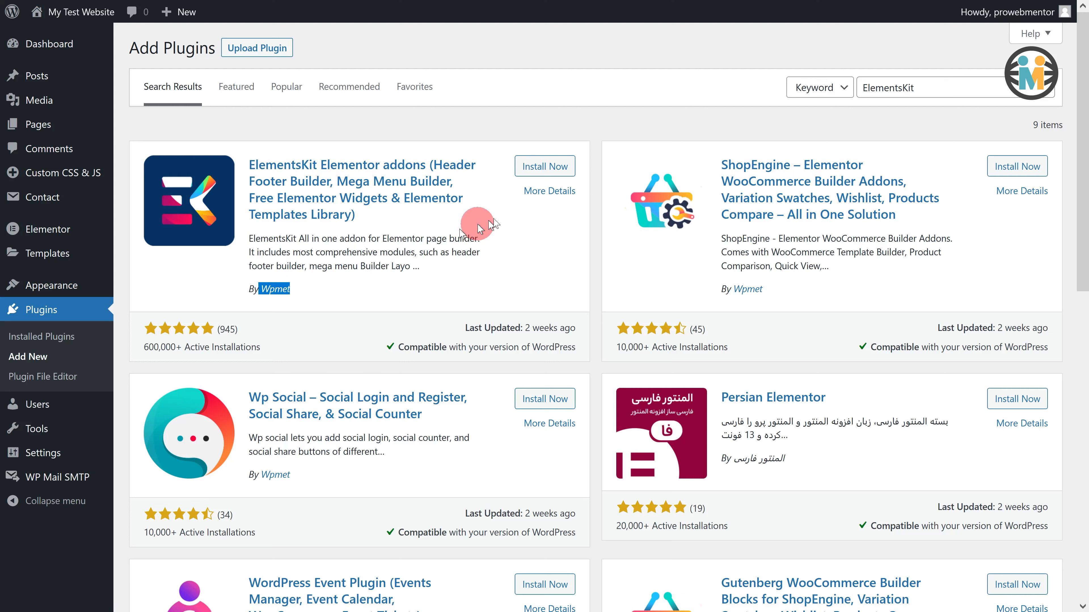
{"action": "left_click", "coordinate": [560, 170]}
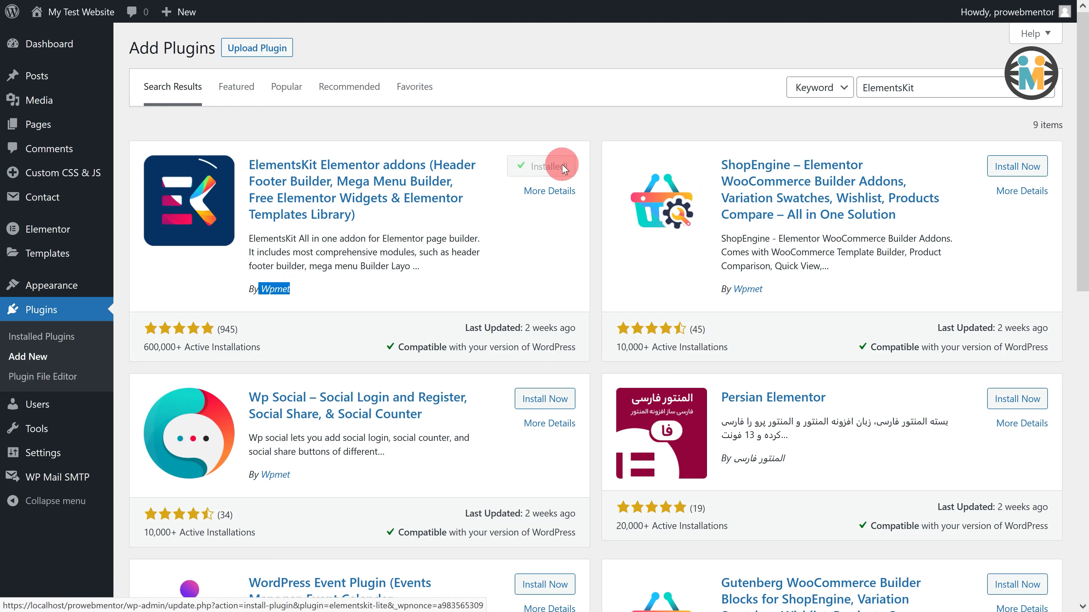
{"action": "left_click", "coordinate": [562, 168]}
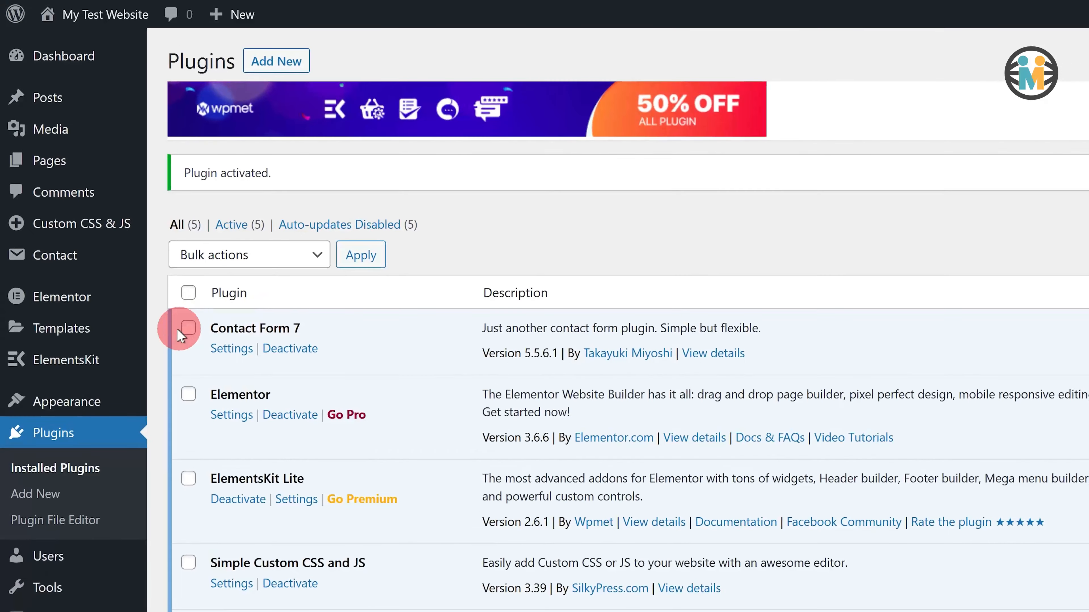
- Start a new ElementsKit header/footer template titled "ElementsKit" with the type Header
{"action": "mouse_move", "coordinate": [74, 277]}
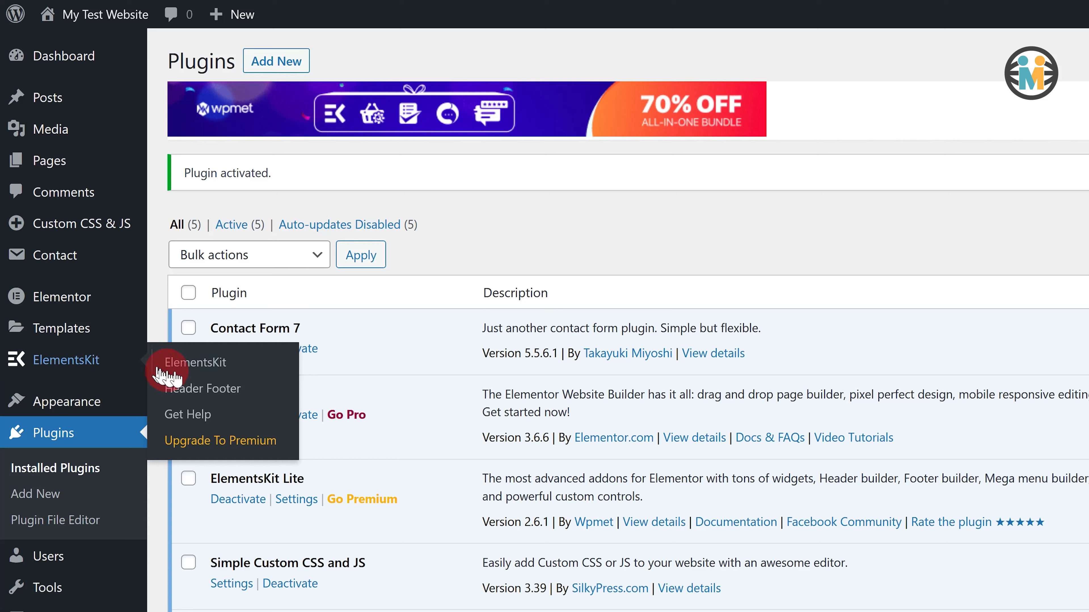
{"action": "left_click", "coordinate": [220, 396]}
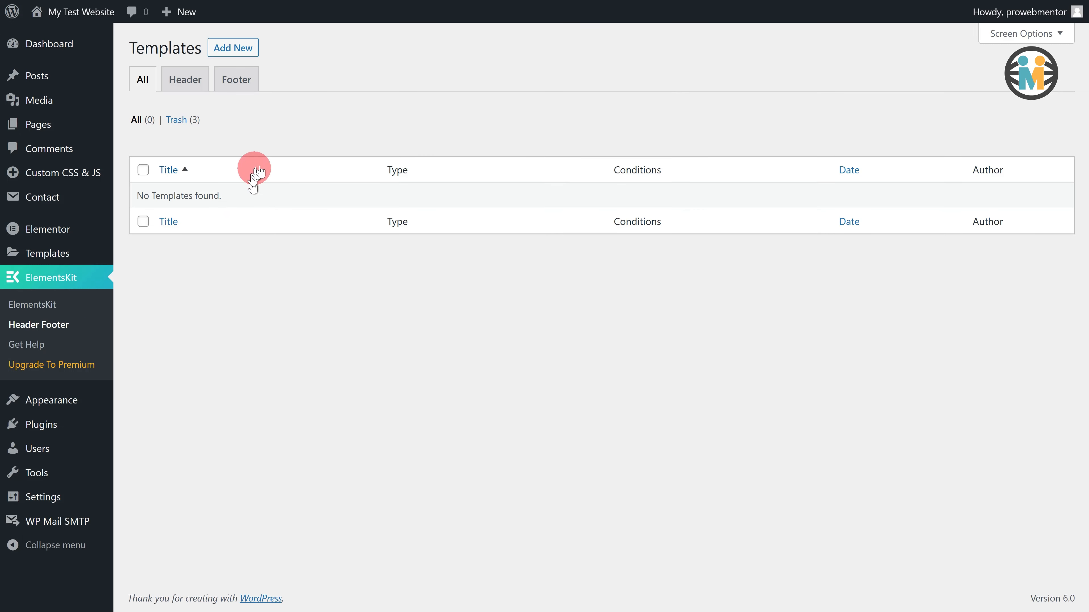
{"action": "left_click", "coordinate": [235, 47]}
{"action": "left_click", "coordinate": [489, 189]}
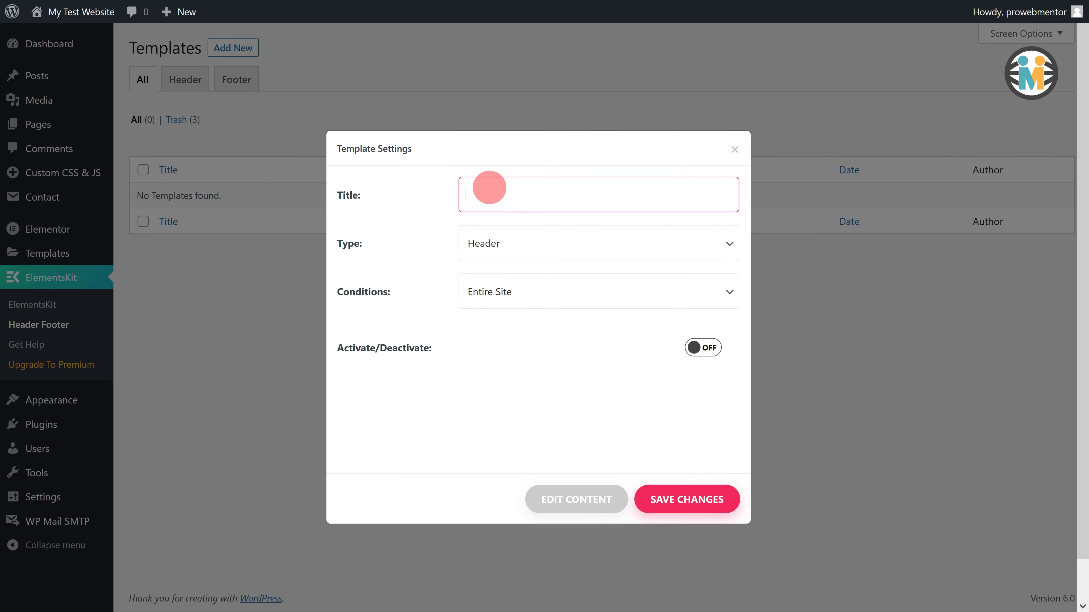
{"action": "type", "text": "ElementsKit"}
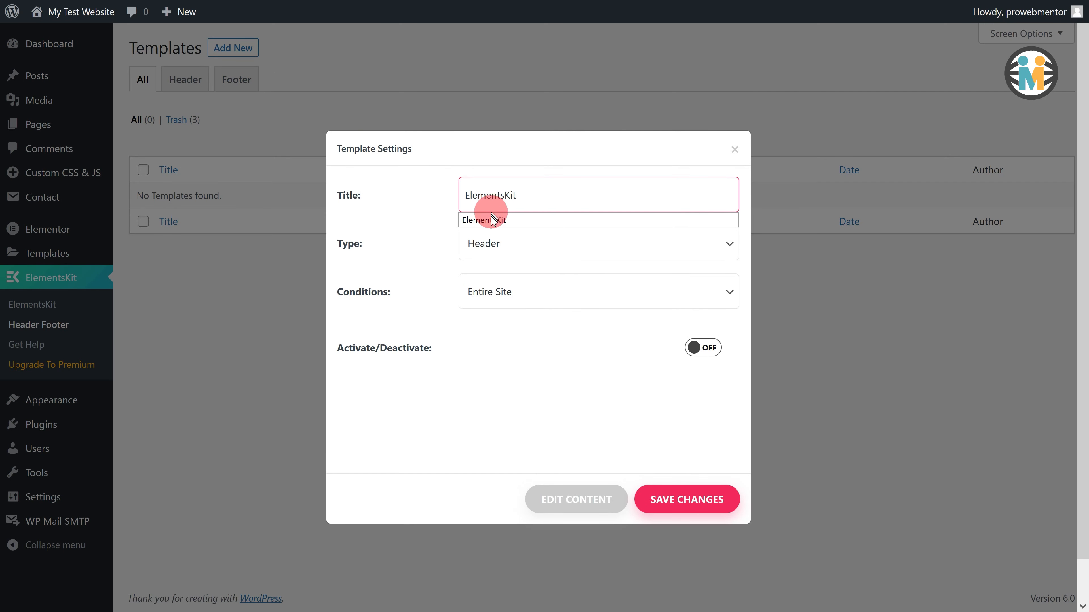
{"action": "left_click", "coordinate": [493, 244]}
{"action": "left_click", "coordinate": [485, 276]}
- Apply the header template to the Entire Site, activate it and save its settings
{"action": "left_click", "coordinate": [489, 292]}
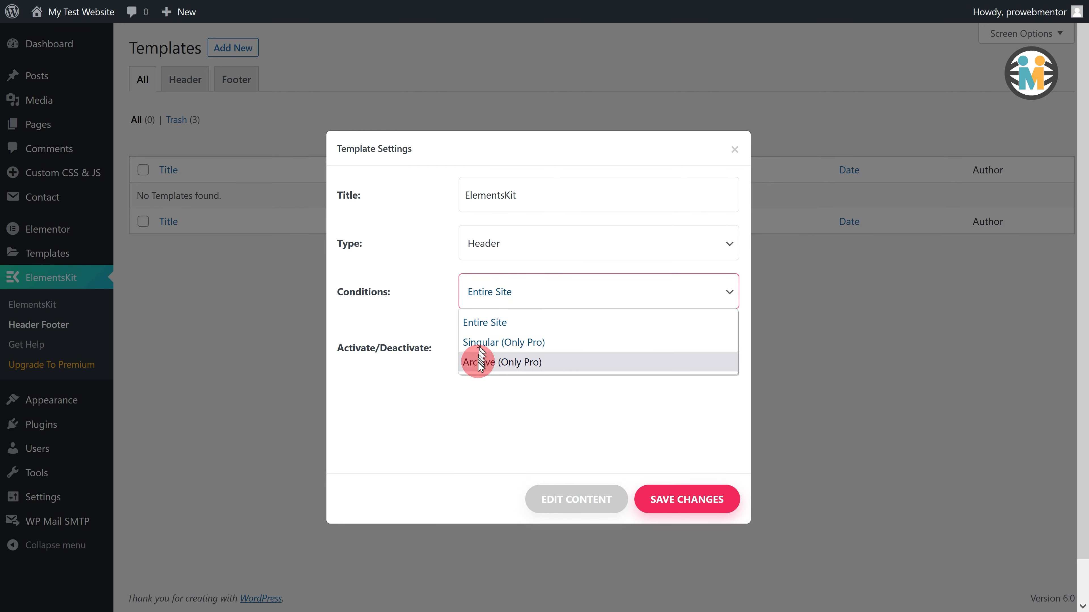
{"action": "left_click", "coordinate": [491, 333]}
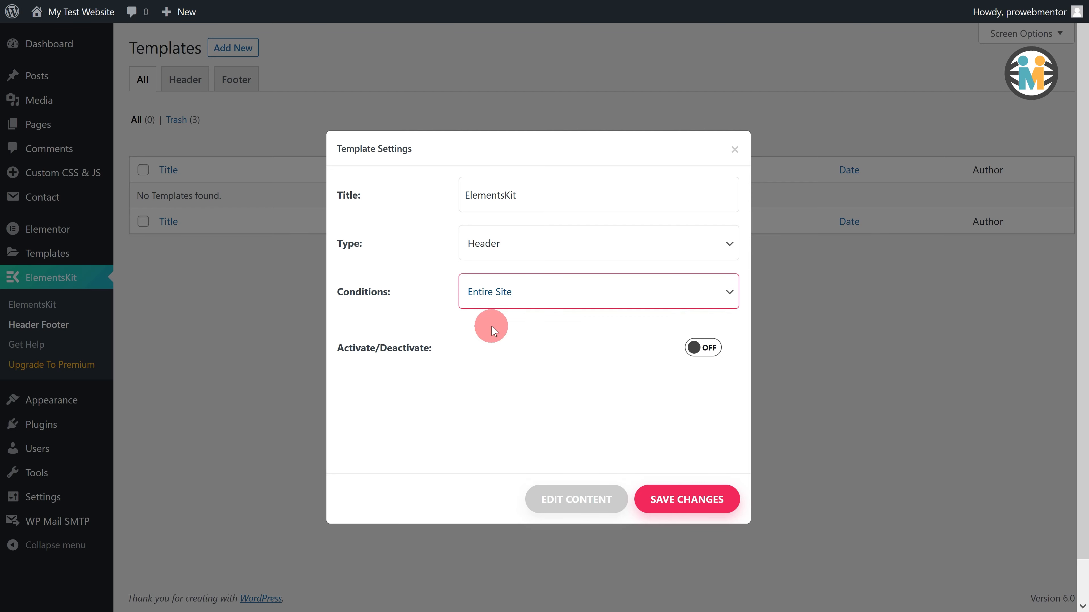
{"action": "left_click", "coordinate": [704, 349]}
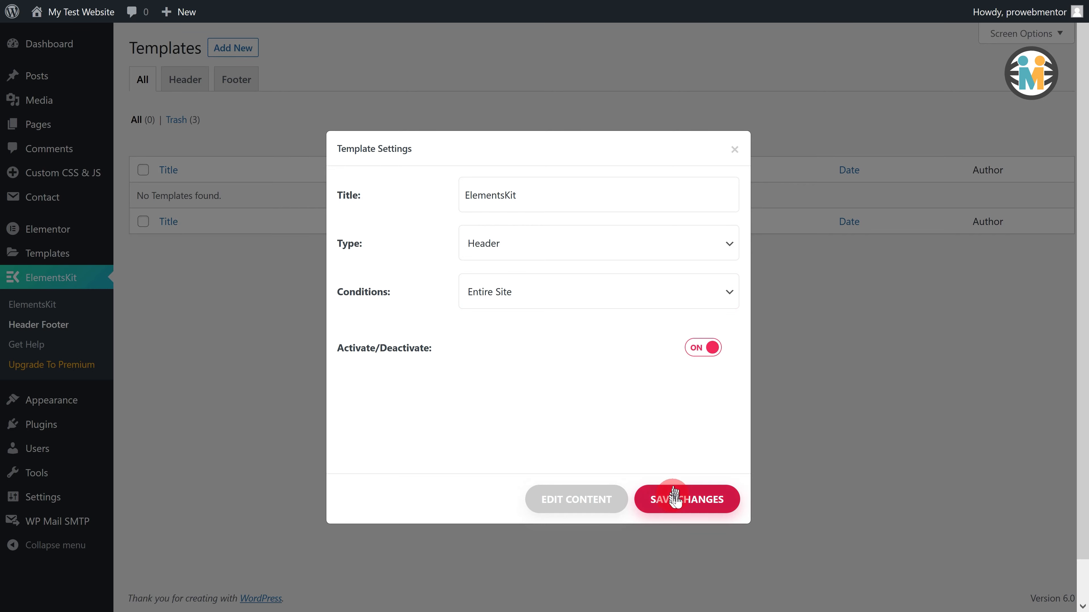
{"action": "left_click", "coordinate": [690, 500]}
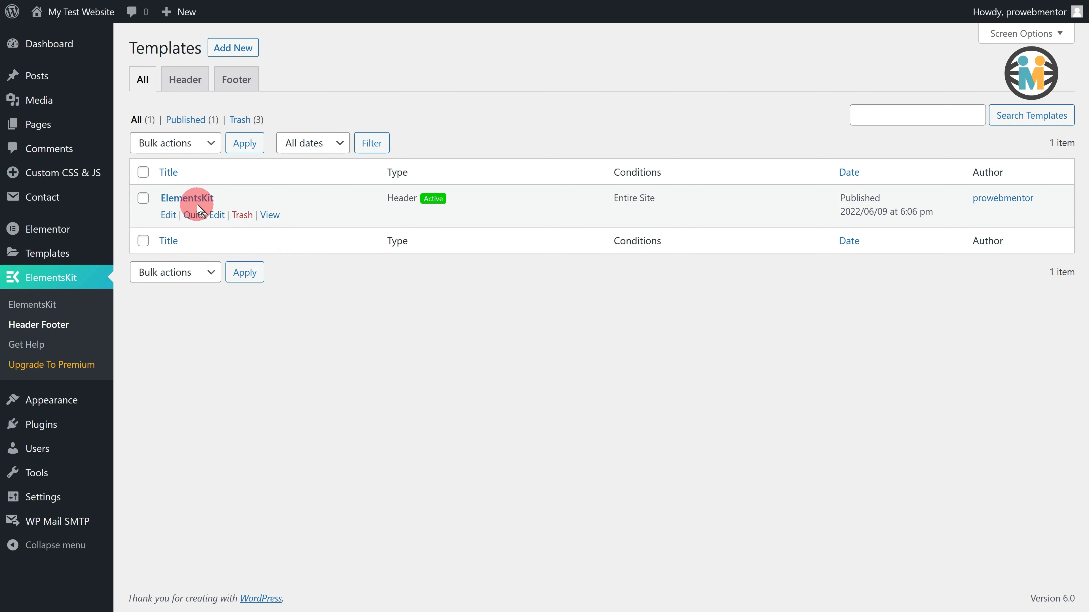
- Open the ElementsKit header template's content in the Elementor editor and go to the Site Settings
{"action": "left_click", "coordinate": [191, 201]}
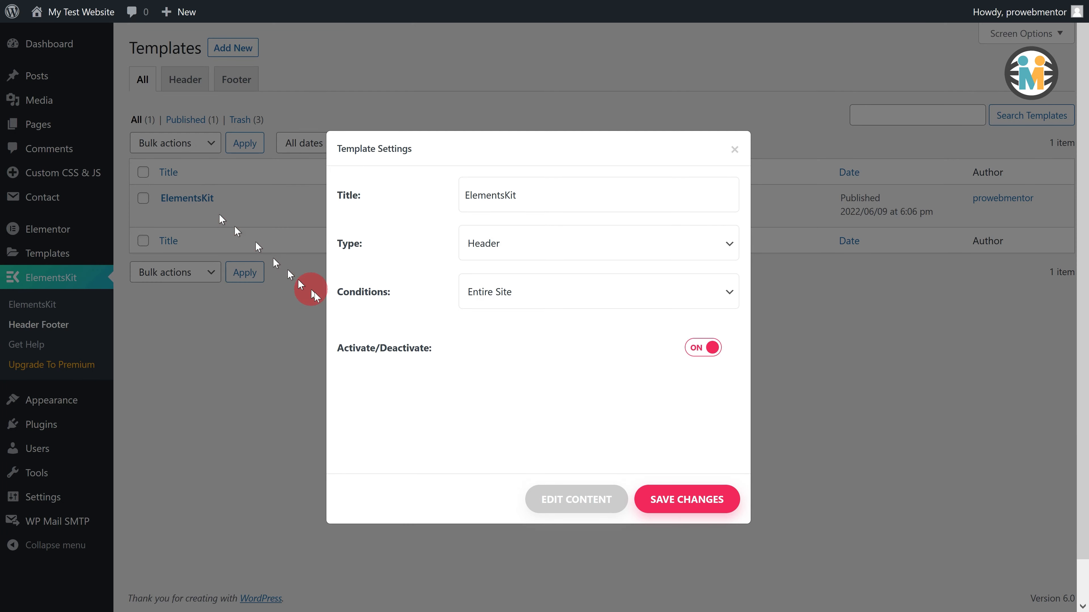
{"action": "left_click", "coordinate": [569, 498]}
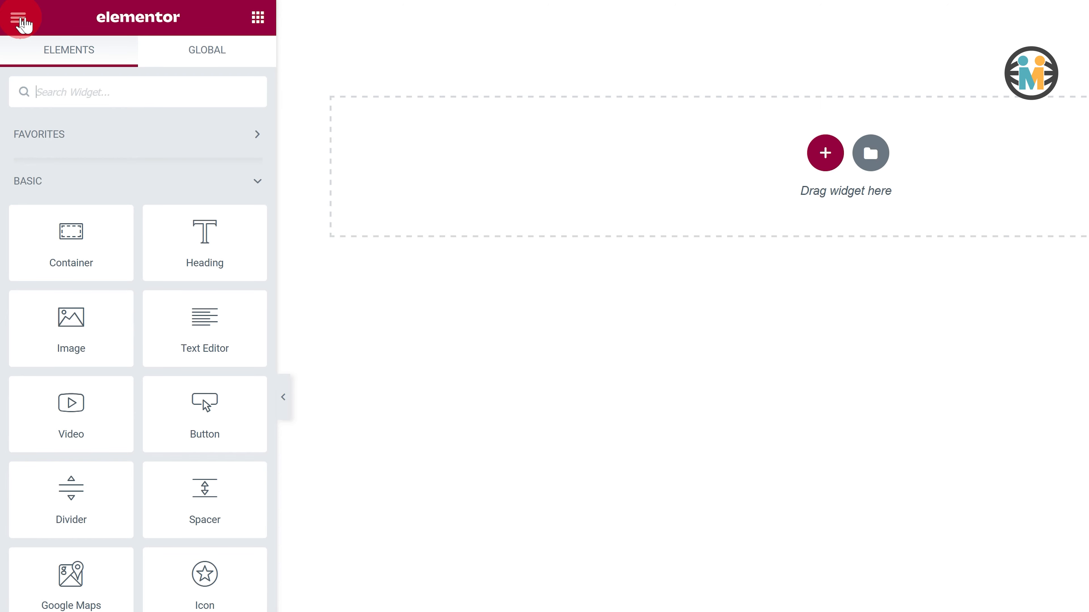
{"action": "left_click", "coordinate": [19, 19]}
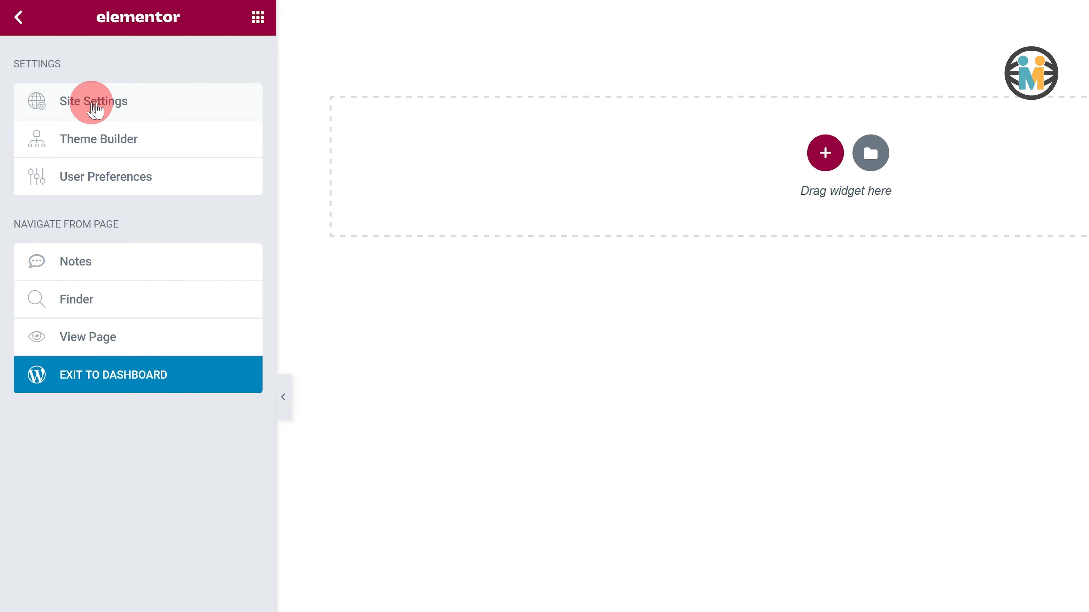
{"action": "left_click", "coordinate": [95, 106]}
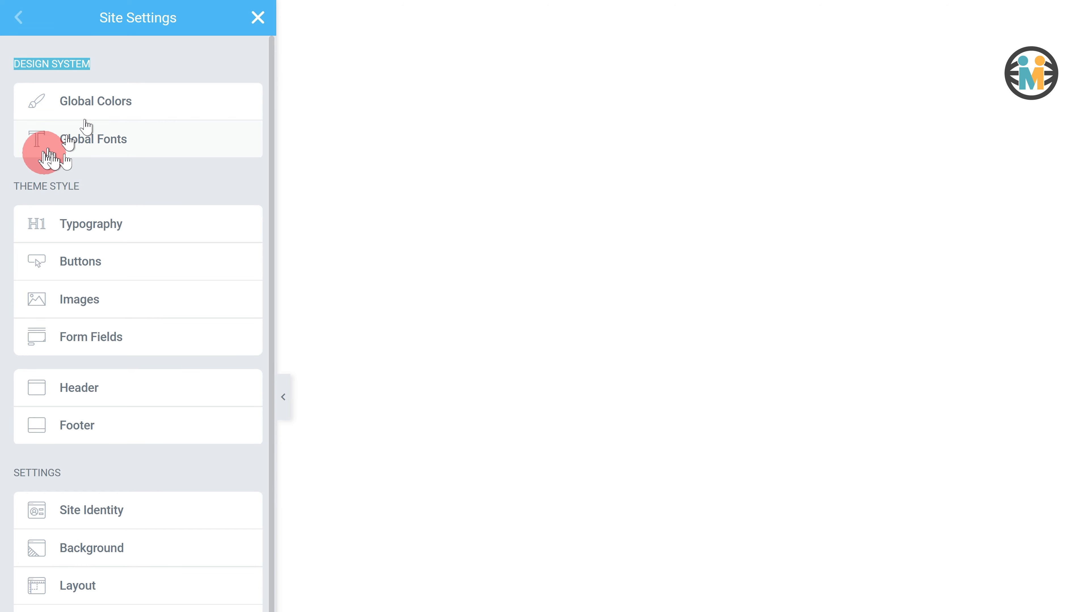
- Set the Primary global color to #EC5B53
{"action": "left_click", "coordinate": [79, 106]}
{"action": "left_click", "coordinate": [243, 133]}
{"action": "type", "text": "#EC5B53"}
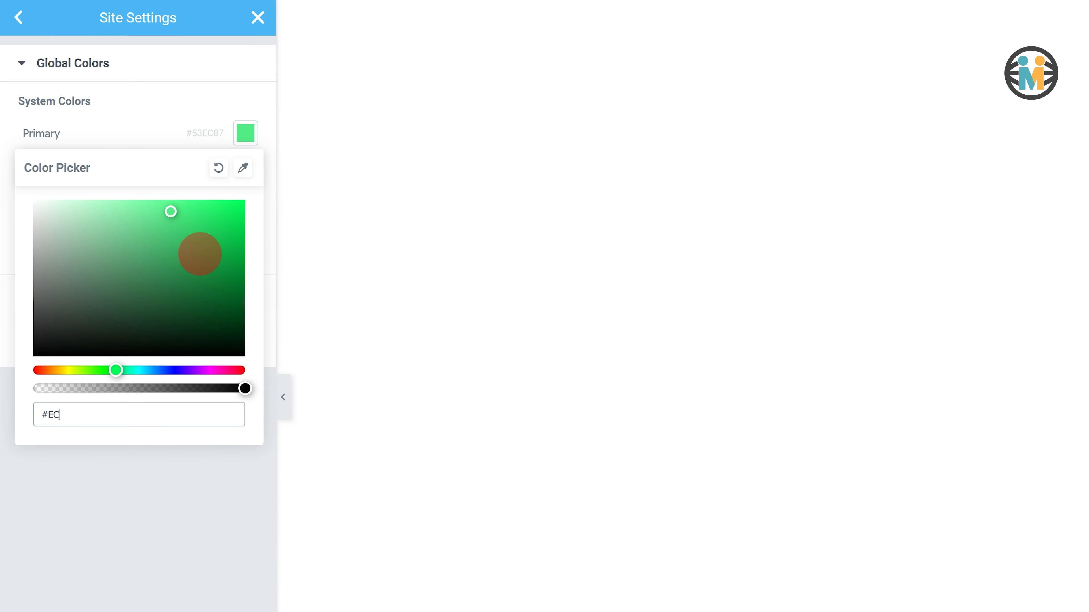
{"action": "left_click", "coordinate": [144, 118]}
- Set the Secondary global color to #54595F and the Text global color to #7A7A7A
{"action": "left_click", "coordinate": [245, 171]}
{"action": "type", "text": "#54595F"}
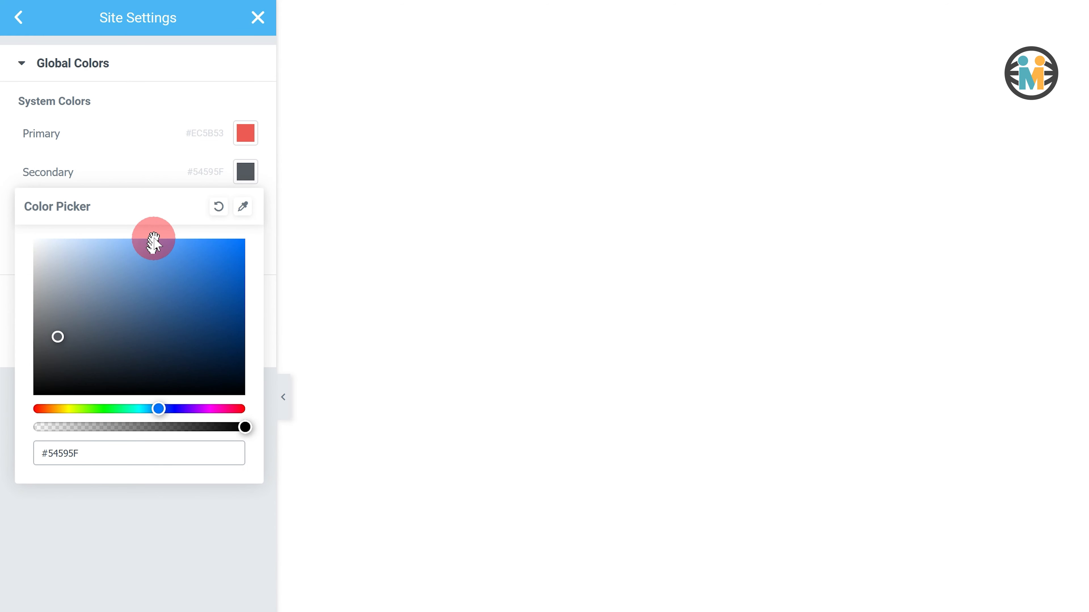
{"action": "left_click", "coordinate": [148, 170]}
{"action": "left_click", "coordinate": [193, 215]}
{"action": "type", "text": "#7A7A7A"}
{"action": "left_click", "coordinate": [151, 204]}
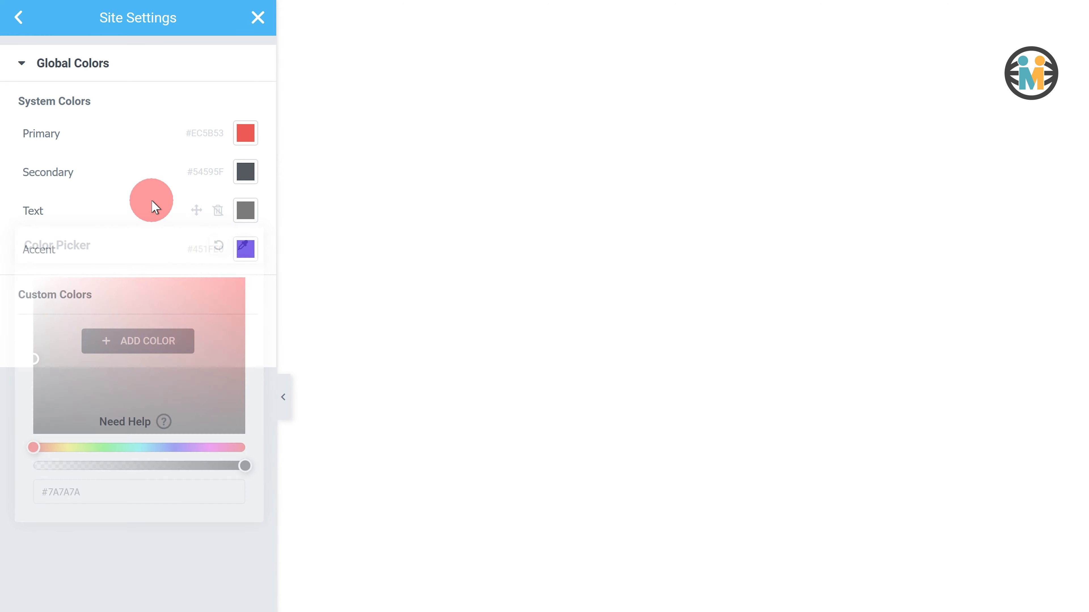
- Set the Accent global color to #FF0000 and rename it "Hover"
{"action": "left_click", "coordinate": [242, 248]}
{"action": "type", "text": "#FF0000"}
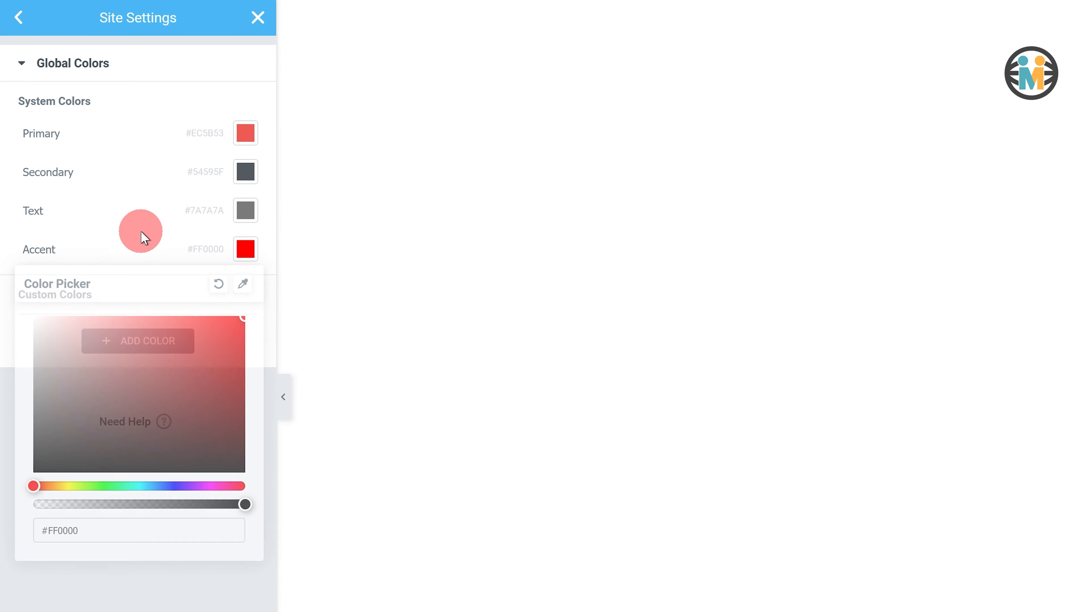
{"action": "left_click", "coordinate": [37, 250]}
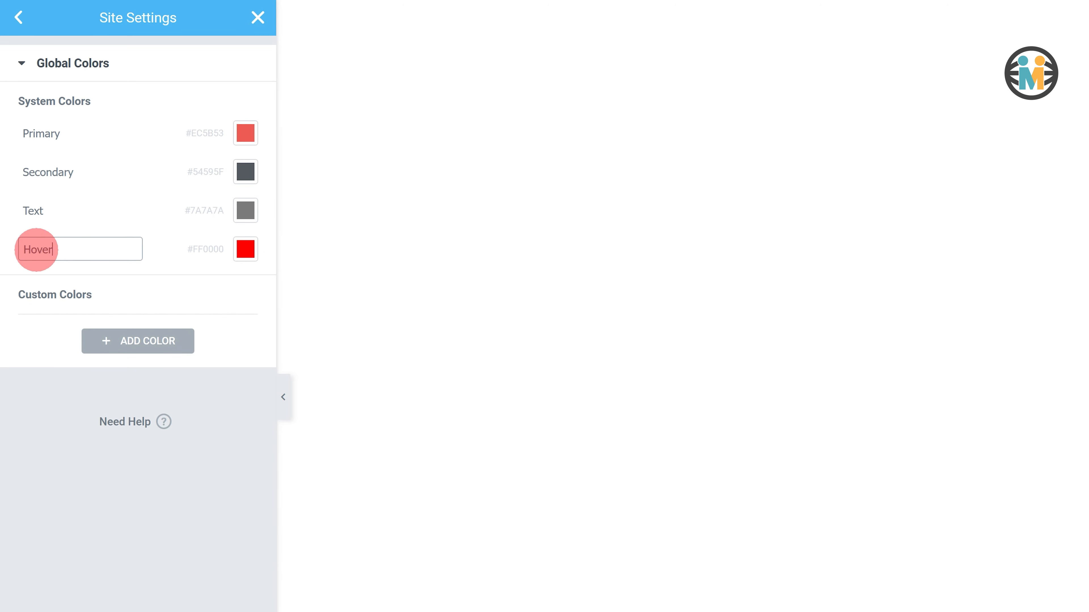
- Add a custom global color named "Background1" with the value #FFFAF0
{"action": "left_click", "coordinate": [125, 348]}
{"action": "double_click", "coordinate": [31, 323]}
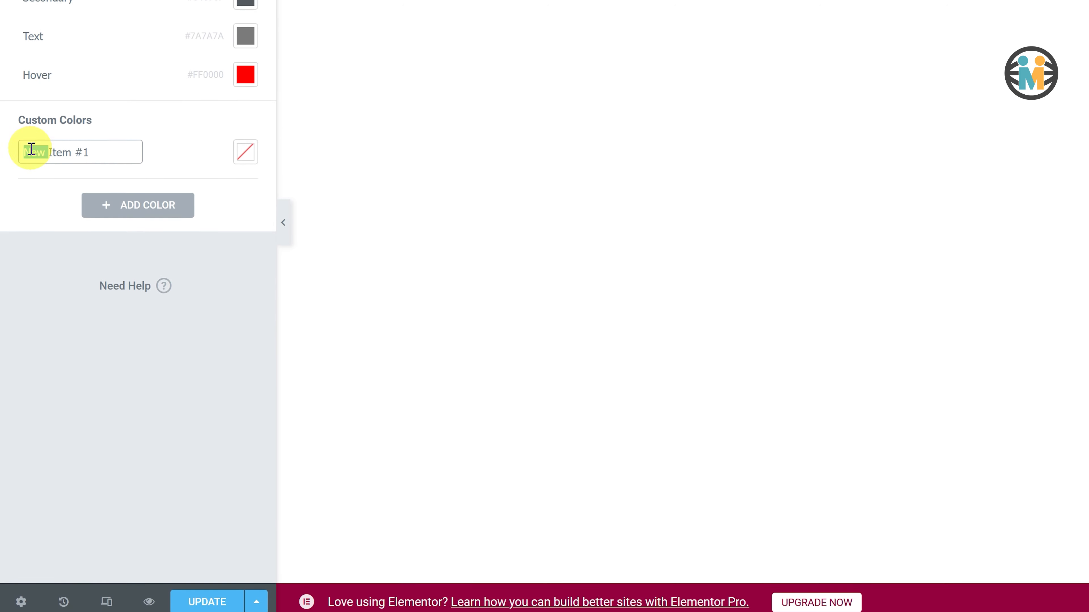
{"action": "triple_click", "coordinate": [31, 149]}
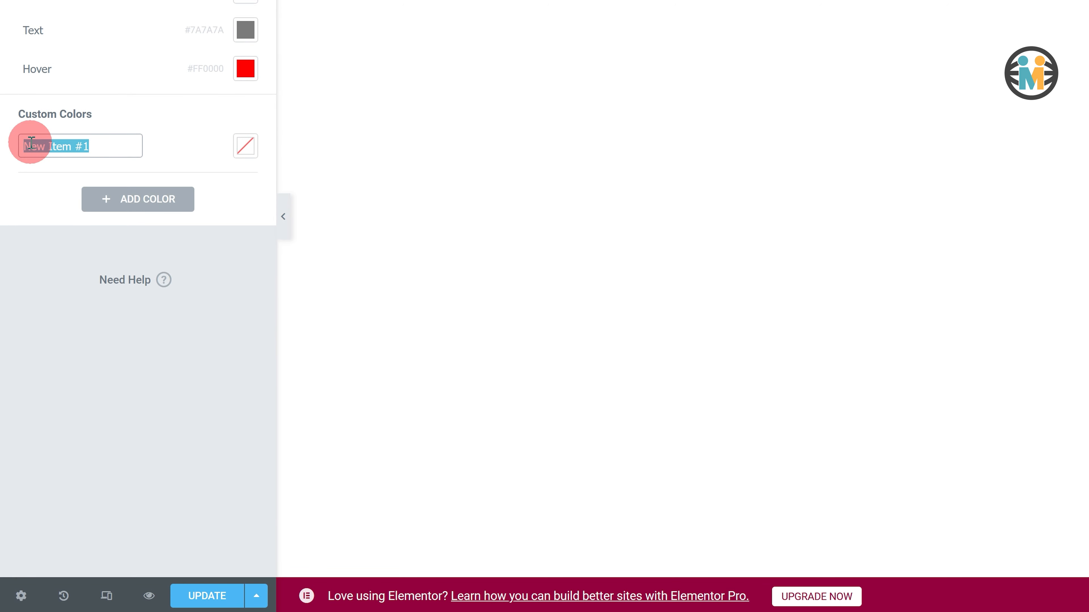
{"action": "type", "text": "Background1"}
{"action": "left_click", "coordinate": [245, 146]}
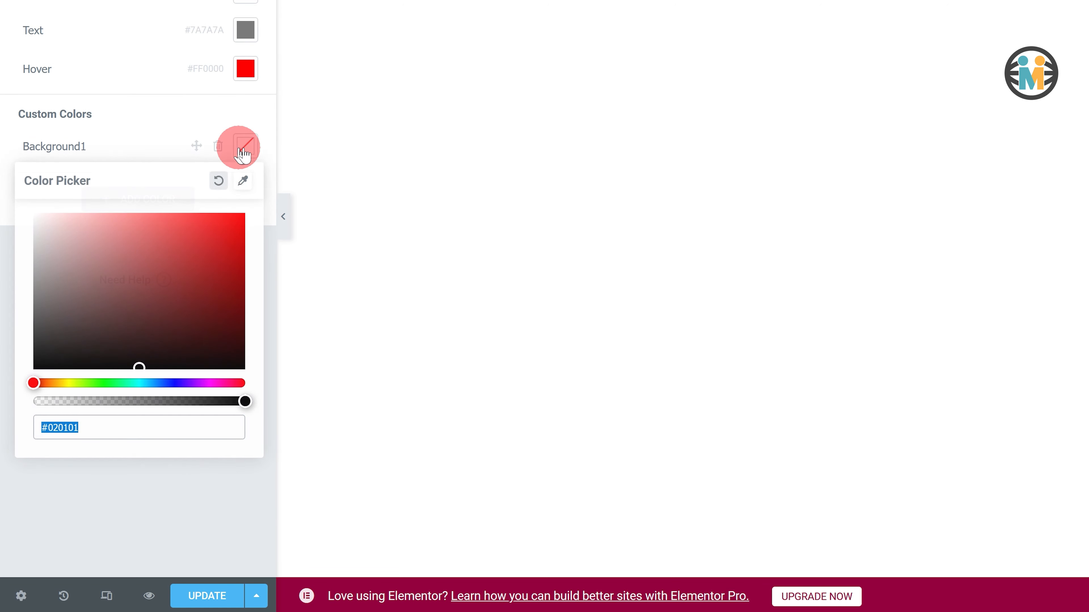
{"action": "type", "text": "#FFFAF0"}
{"action": "left_click", "coordinate": [141, 137]}
- Add a second custom global color named "Background2" with the value #FFFFFF
{"action": "left_click", "coordinate": [141, 198]}
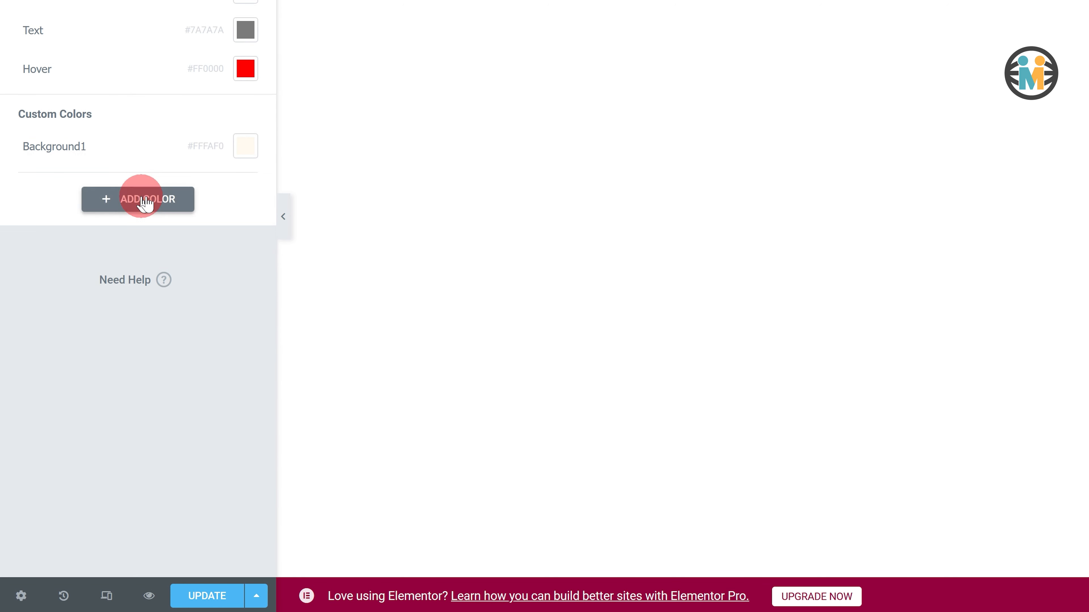
{"action": "triple_click", "coordinate": [65, 184]}
{"action": "type", "text": "Background2"}
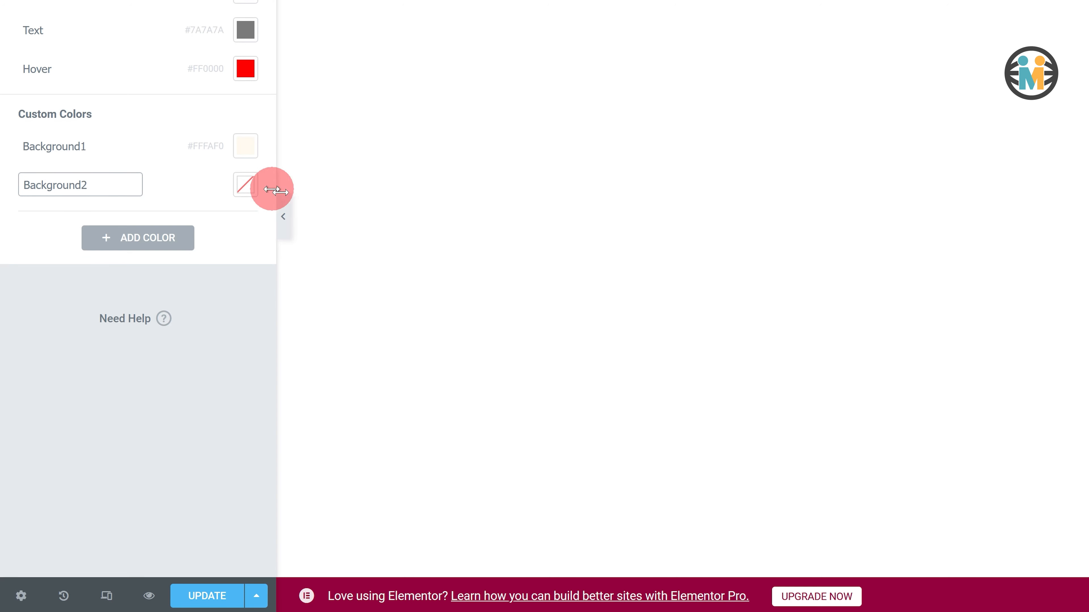
{"action": "left_click", "coordinate": [245, 184]}
{"action": "type", "text": "#FFFFFF"}
{"action": "left_click", "coordinate": [143, 177]}
- Add a custom global color named "Icon1" with the value #592DCE
{"action": "left_click", "coordinate": [136, 237]}
{"action": "triple_click", "coordinate": [80, 224]}
{"action": "triple_click", "coordinate": [80, 224]}
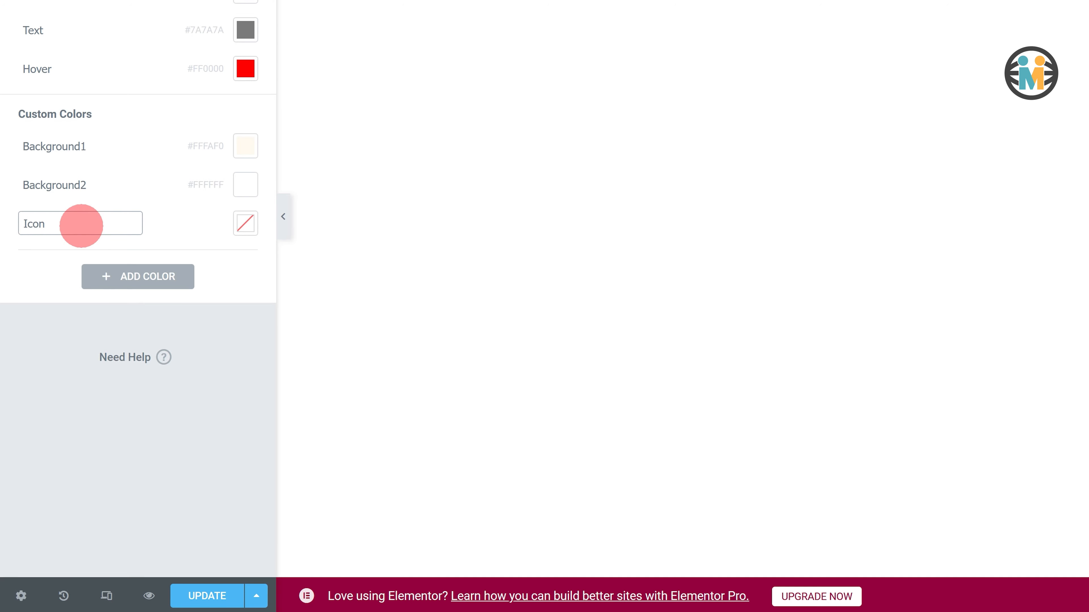
{"action": "left_click", "coordinate": [246, 224]}
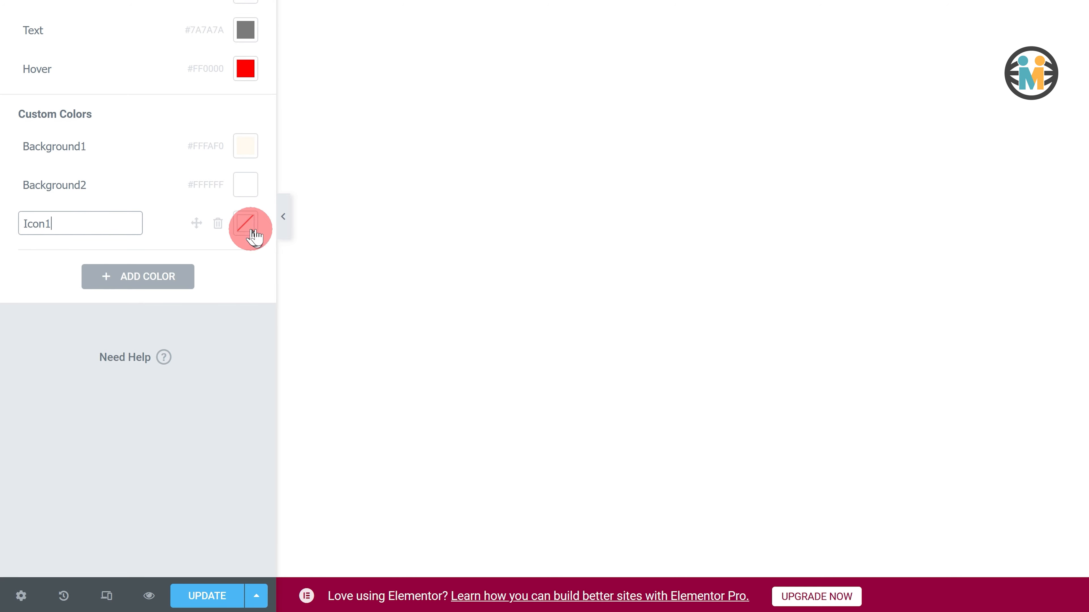
{"action": "type", "text": "#592DCE"}
{"action": "left_click", "coordinate": [141, 220]}
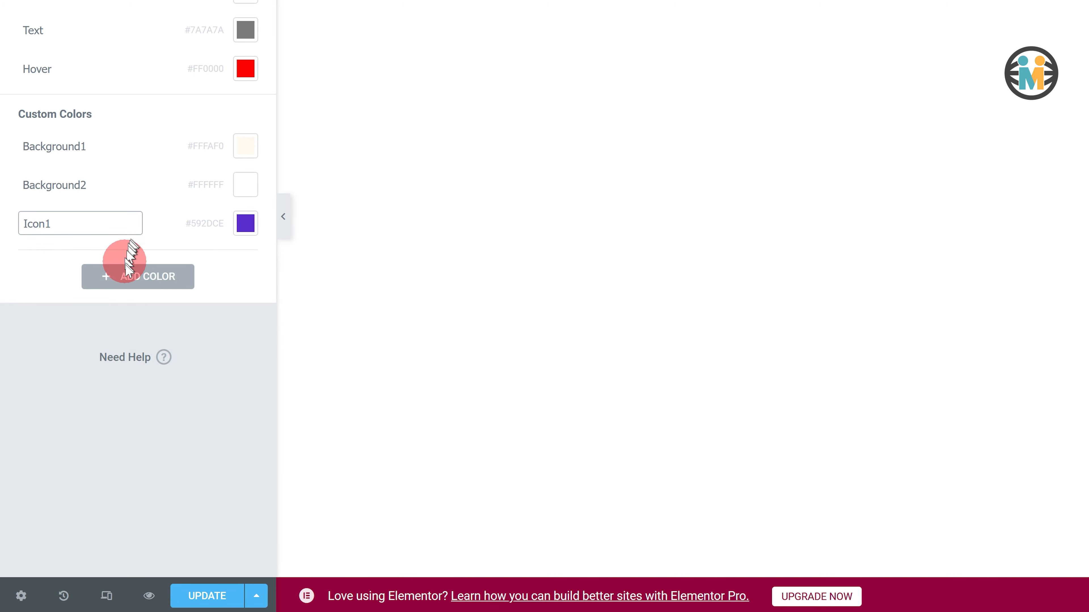
- Add a custom global color named "icon2" with the value #00E0AB
{"action": "left_click", "coordinate": [124, 270]}
{"action": "triple_click", "coordinate": [67, 263]}
{"action": "type", "text": "icon"}
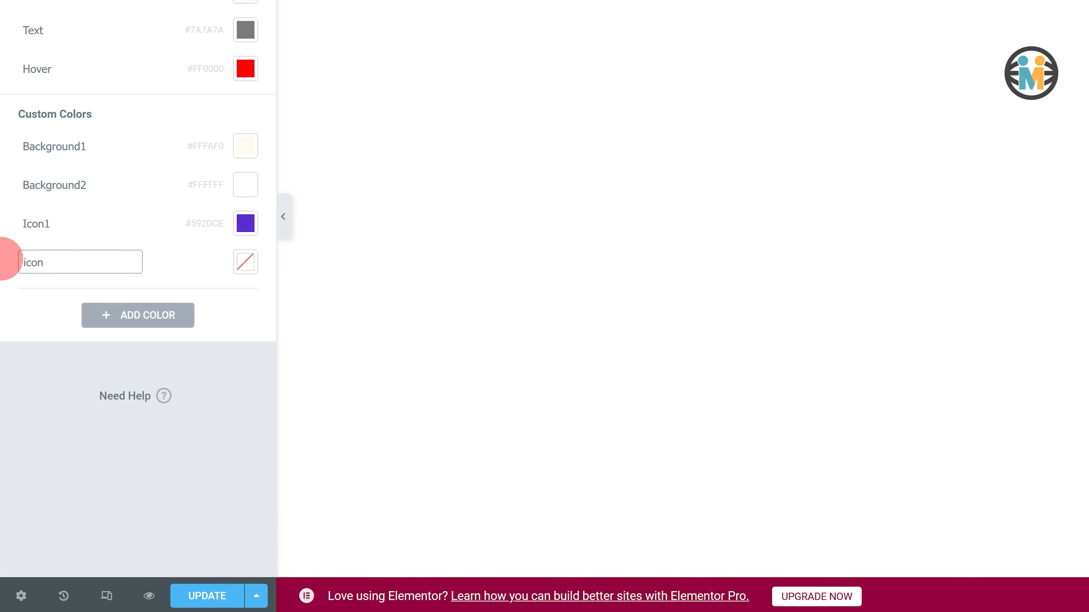
{"action": "type", "text": "2"}
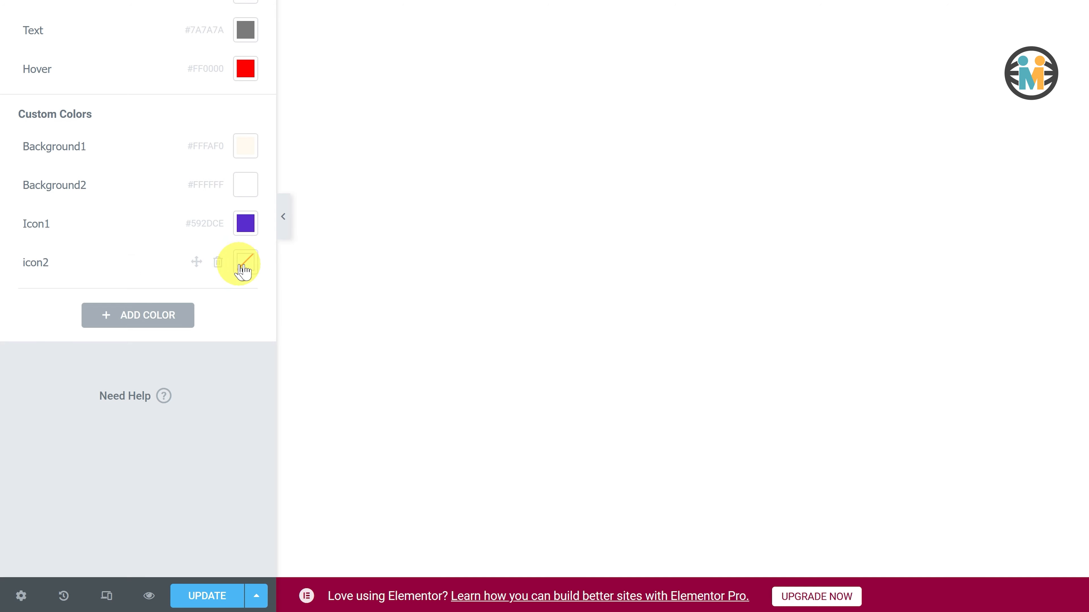
{"action": "left_click", "coordinate": [245, 261]}
{"action": "type", "text": "#00E0AB"}
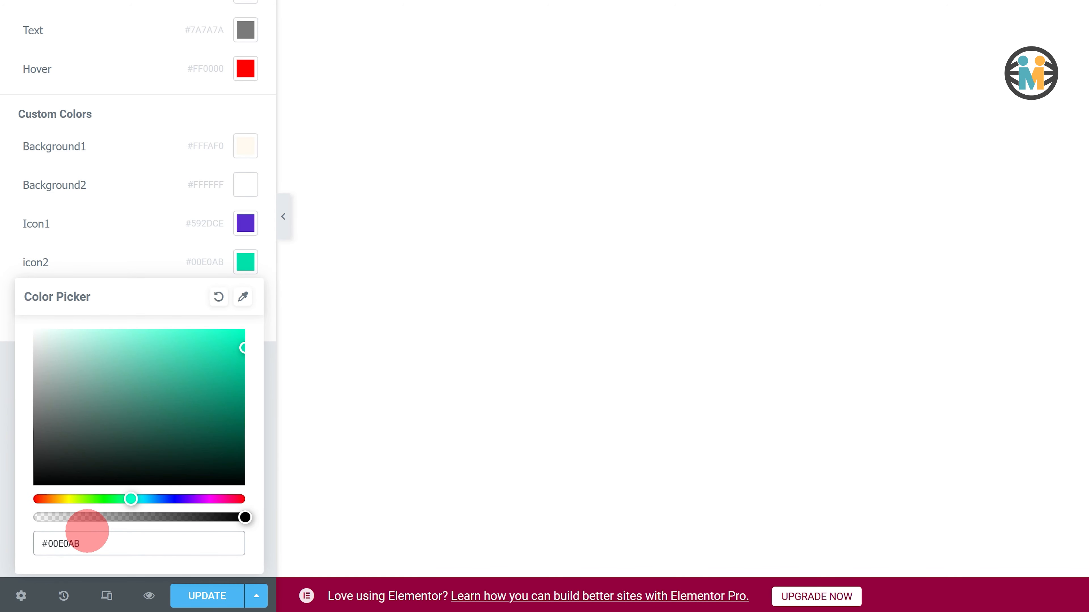
{"action": "left_click", "coordinate": [105, 244]}
{"action": "scroll", "coordinate": [73, 309], "scroll_direction": "up", "scroll_amount": 4}
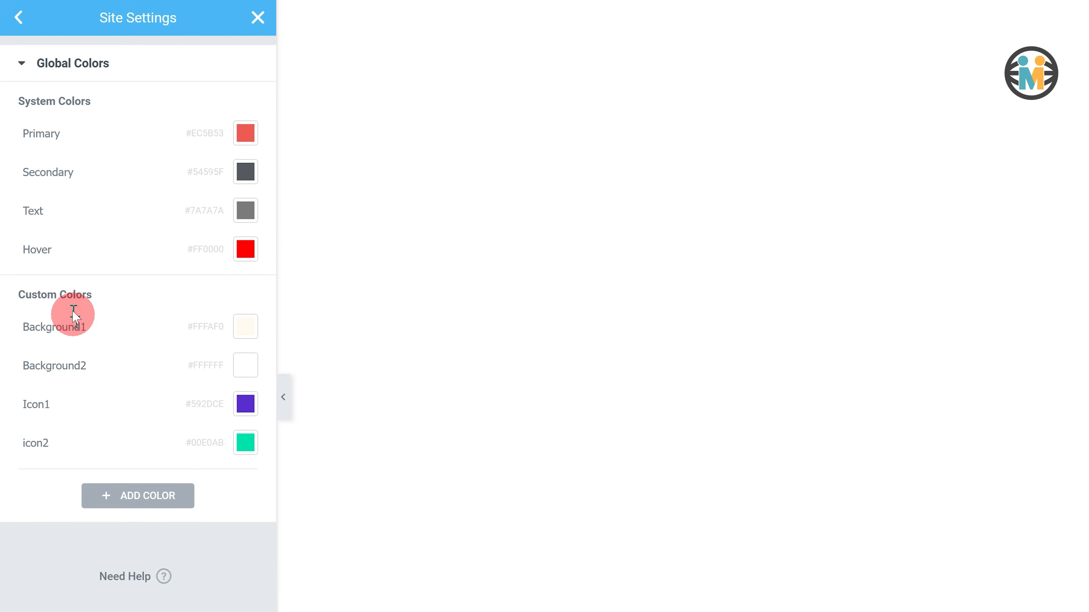
- In the Global Fonts settings, set the Primary font to Poppins with a size of 2 em and a weight of 500
{"action": "left_click", "coordinate": [24, 63]}
{"action": "left_click", "coordinate": [26, 25]}
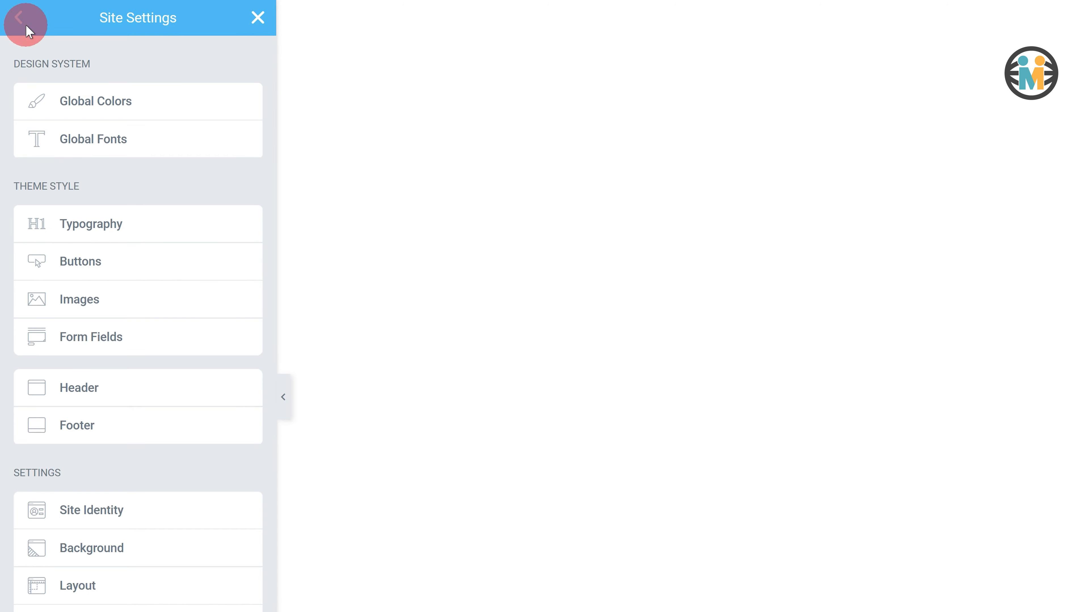
{"action": "left_click", "coordinate": [93, 139]}
{"action": "left_click", "coordinate": [245, 134]}
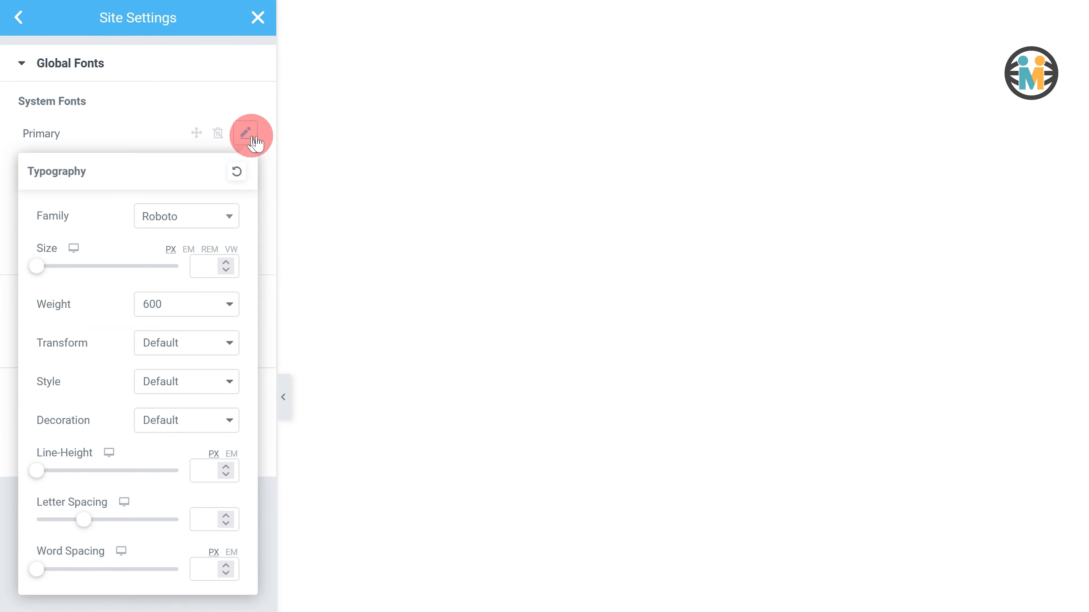
{"action": "left_click", "coordinate": [183, 216]}
{"action": "type", "text": "poppins"}
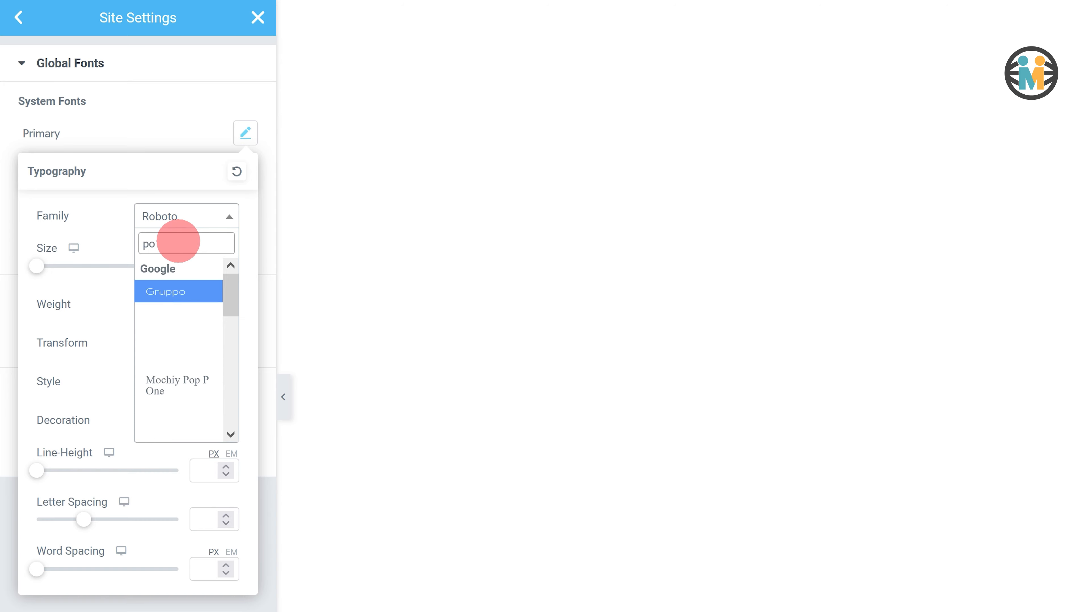
{"action": "key", "text": "Return"}
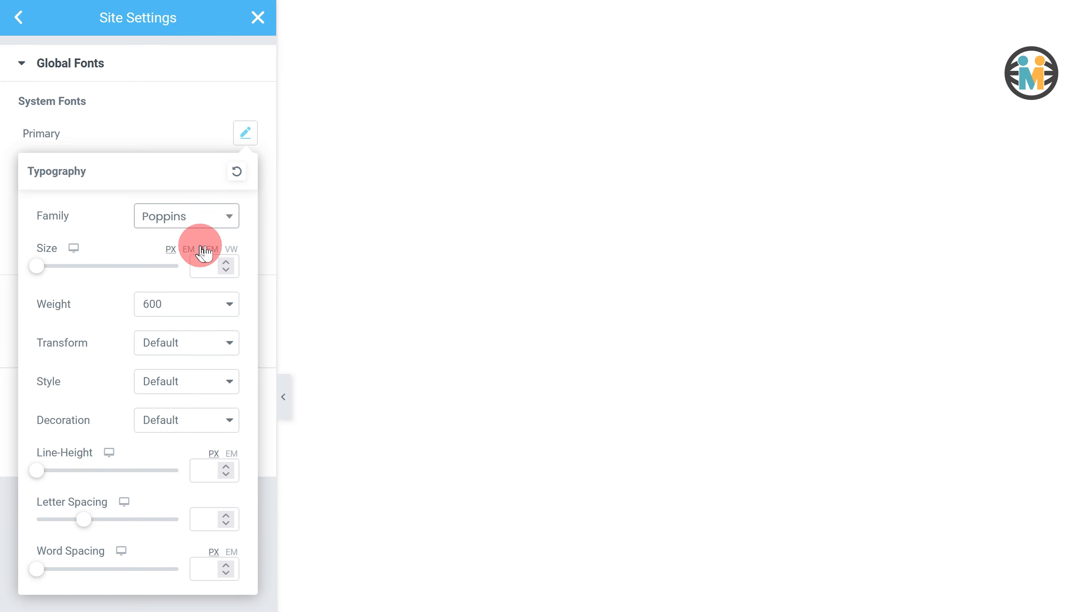
{"action": "left_click", "coordinate": [188, 249]}
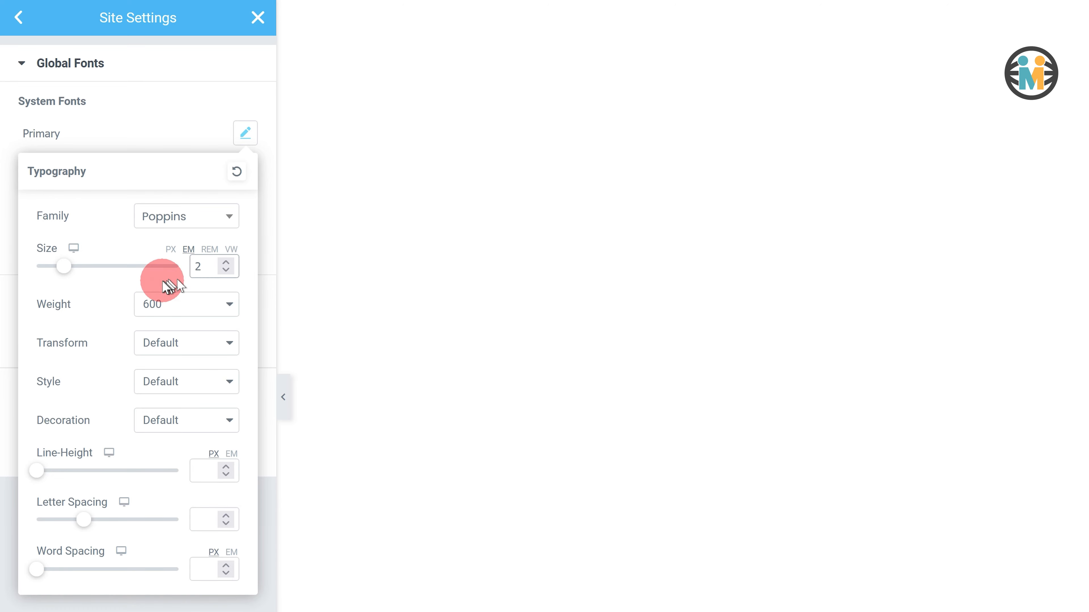
{"action": "left_click", "coordinate": [153, 304]}
{"action": "left_click", "coordinate": [174, 414]}
{"action": "left_click", "coordinate": [106, 121]}
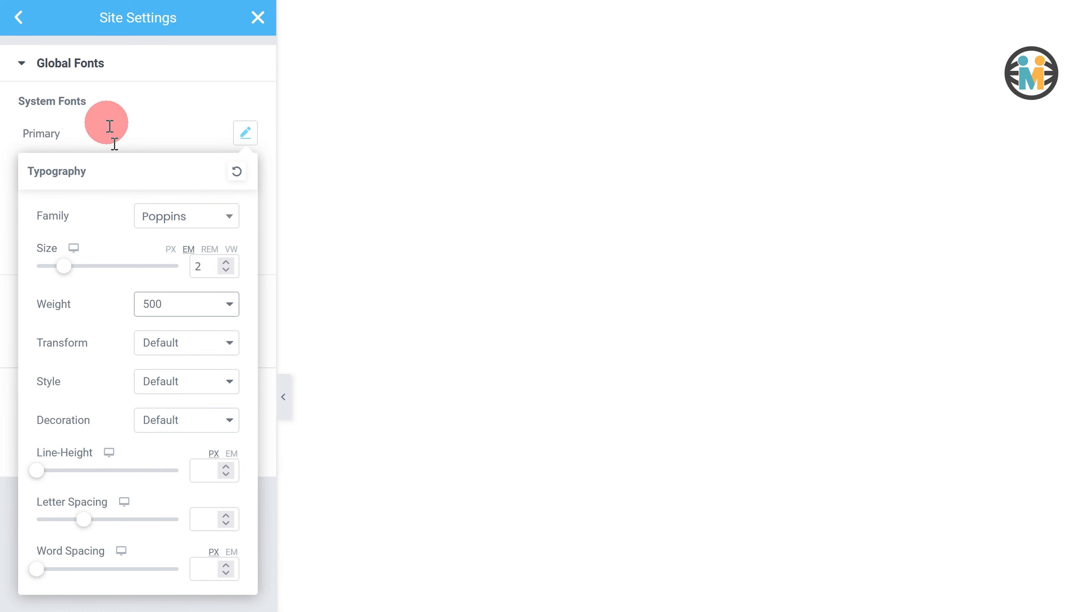
- Set the Secondary global font family to Poppins, save the site settings and return to the editor
{"action": "left_click", "coordinate": [246, 172]}
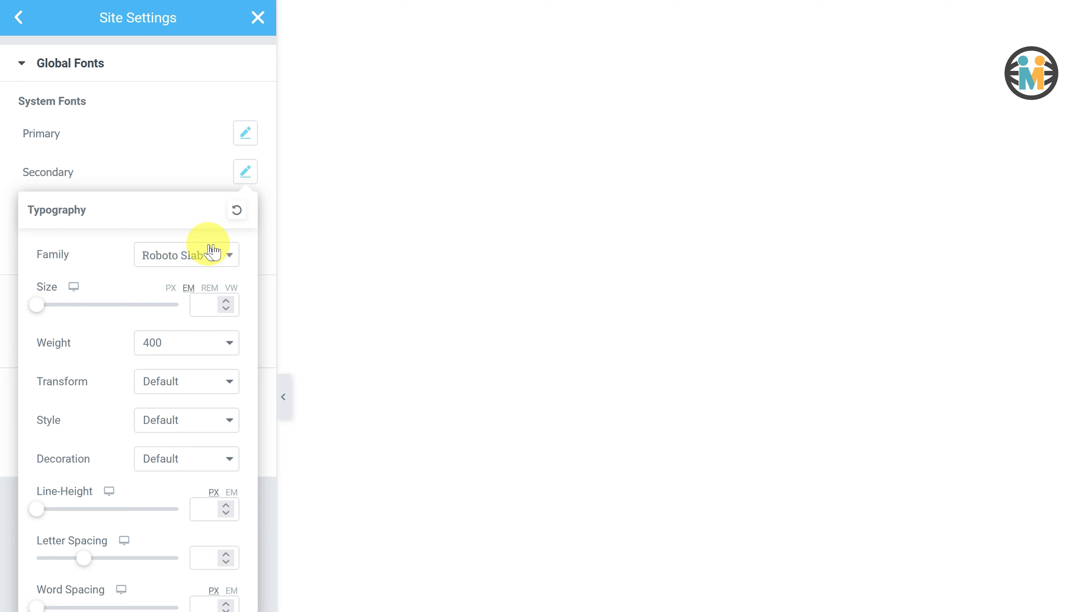
{"action": "left_click", "coordinate": [193, 257]}
{"action": "type", "text": "poppins"}
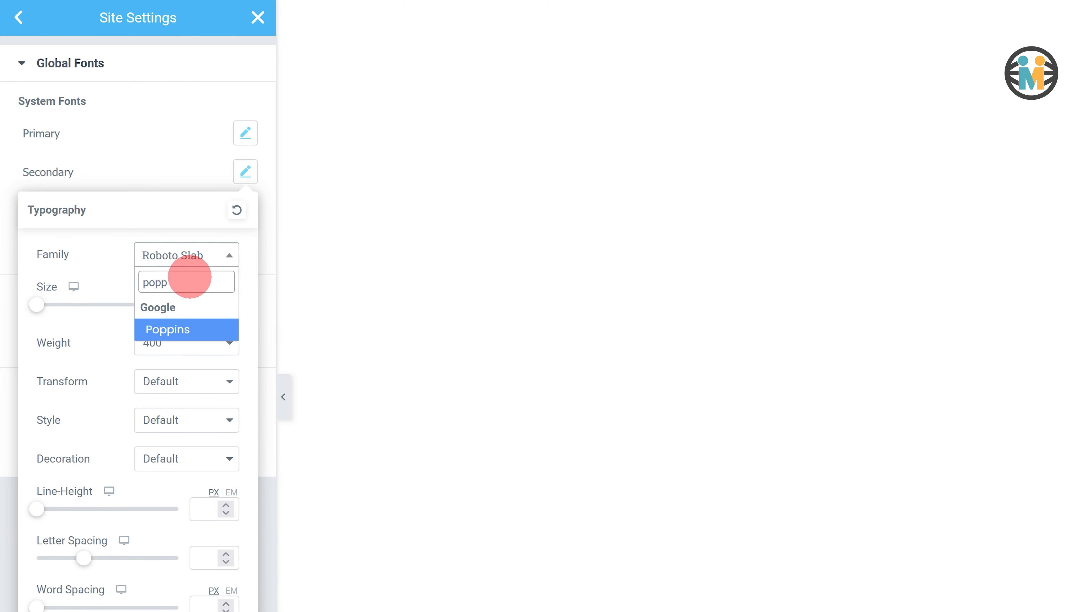
{"action": "left_click", "coordinate": [189, 328]}
{"action": "left_click", "coordinate": [209, 305]}
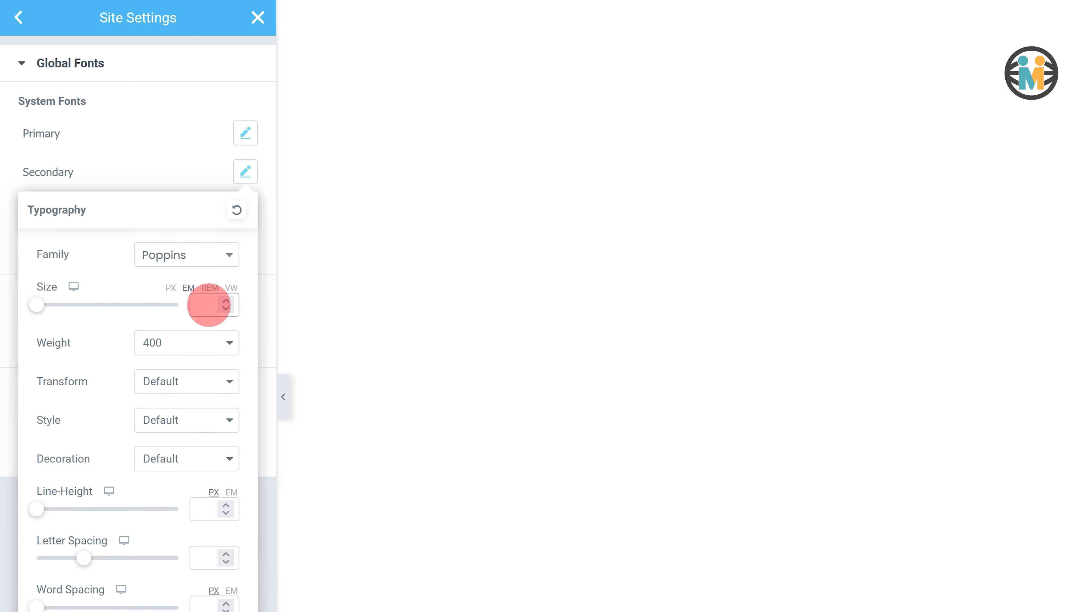
{"action": "left_click", "coordinate": [161, 556]}
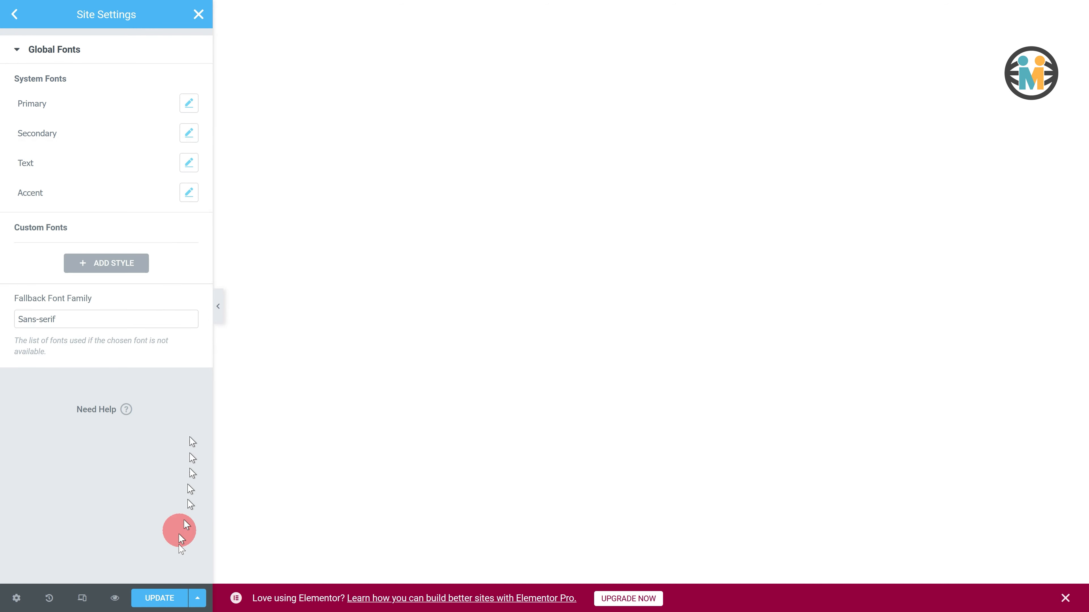
{"action": "left_click", "coordinate": [169, 598]}
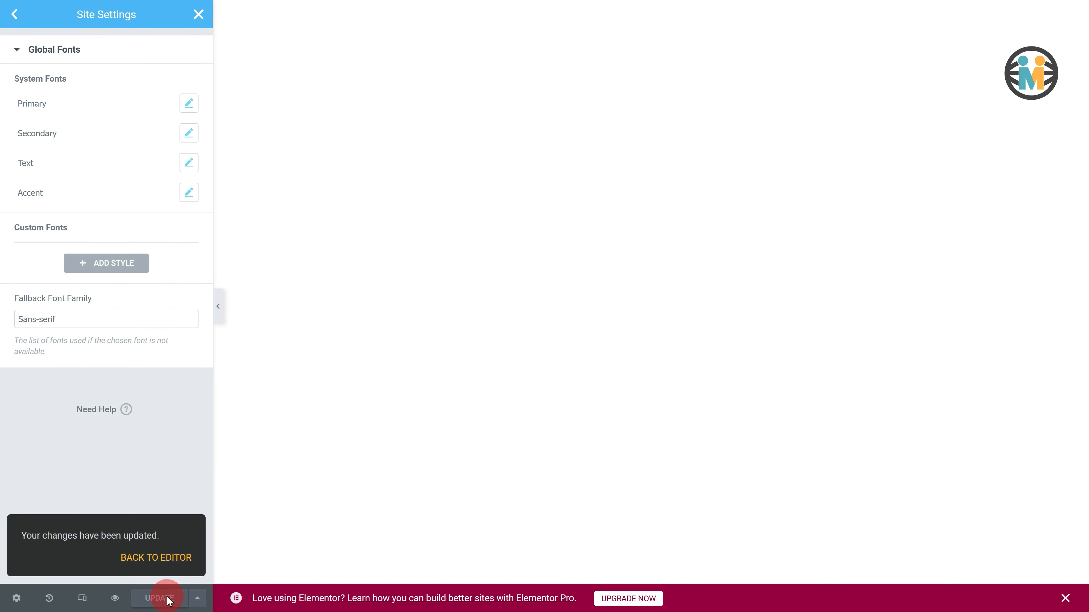
{"action": "left_click", "coordinate": [174, 558]}
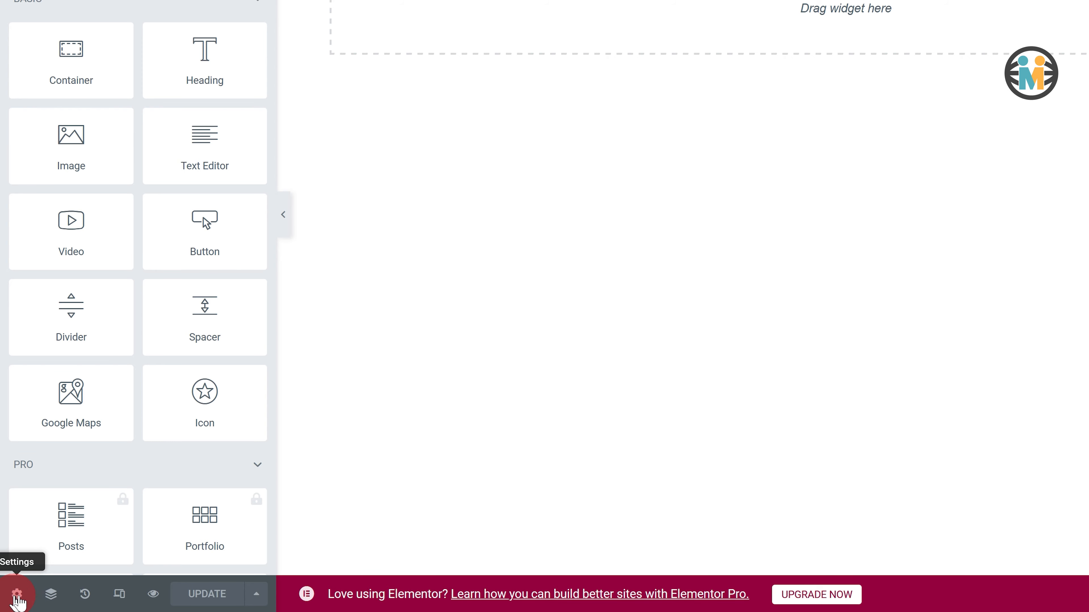
- In the template's post settings, hide the title, choose the Elementor Canvas page layout and save the update
{"action": "left_click", "coordinate": [17, 595]}
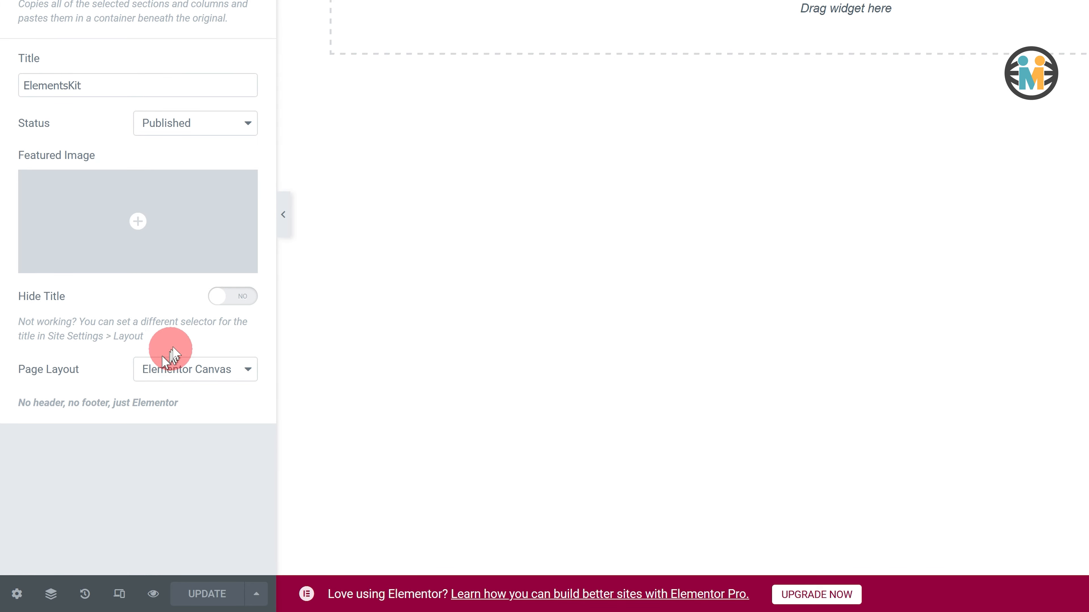
{"action": "left_click", "coordinate": [221, 296]}
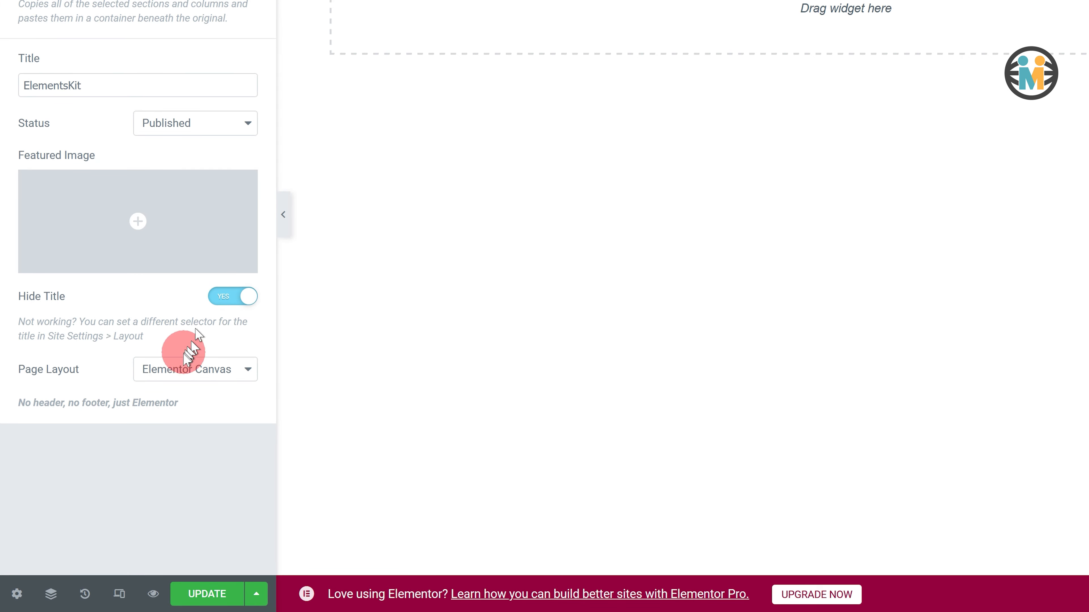
{"action": "left_click", "coordinate": [185, 367]}
{"action": "left_click", "coordinate": [172, 416]}
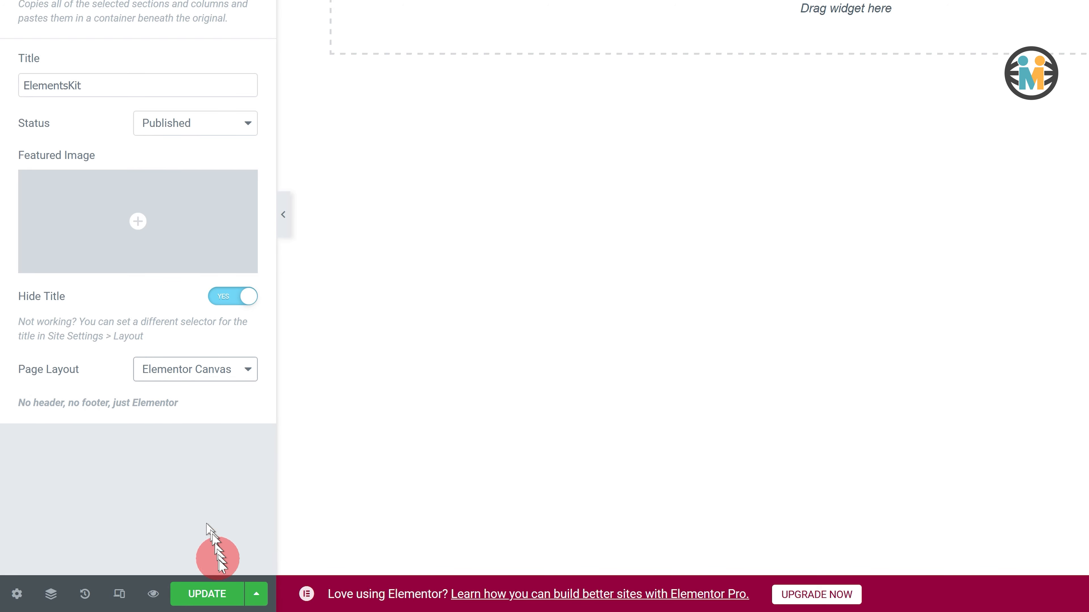
{"action": "left_click", "coordinate": [227, 594]}
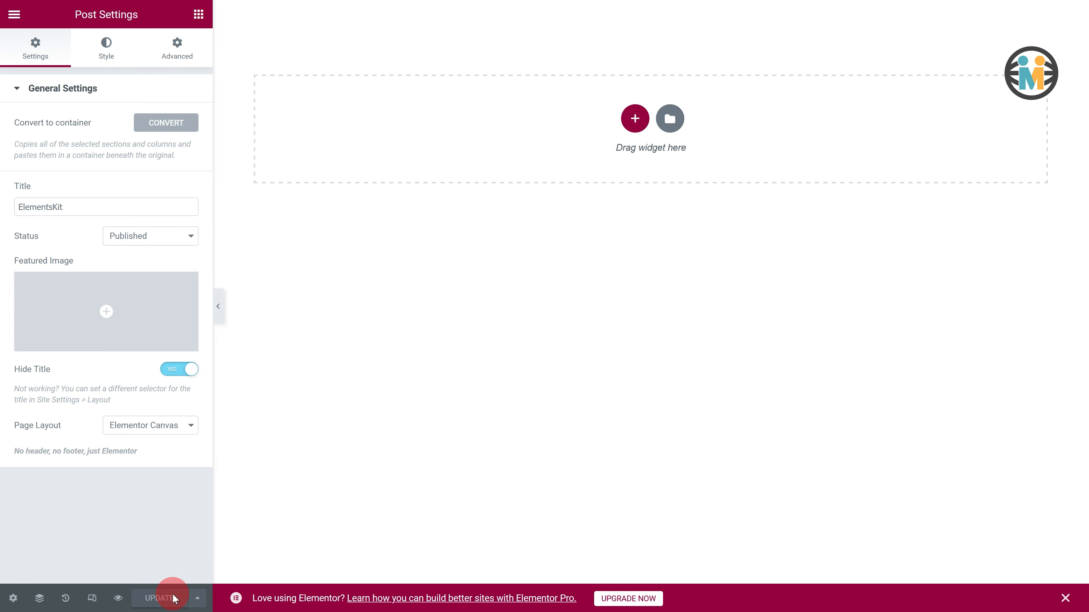
{"action": "left_click", "coordinate": [278, 427]}
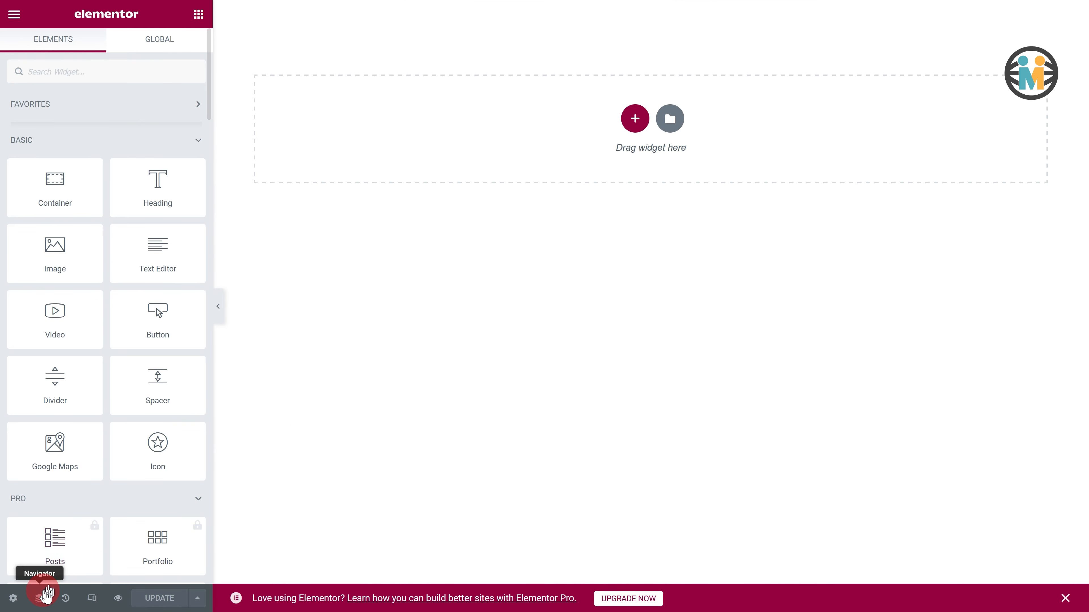
- Show the Navigator, then build an outer container holding one nested container and a duplicate of that nested container
{"action": "left_click", "coordinate": [39, 598]}
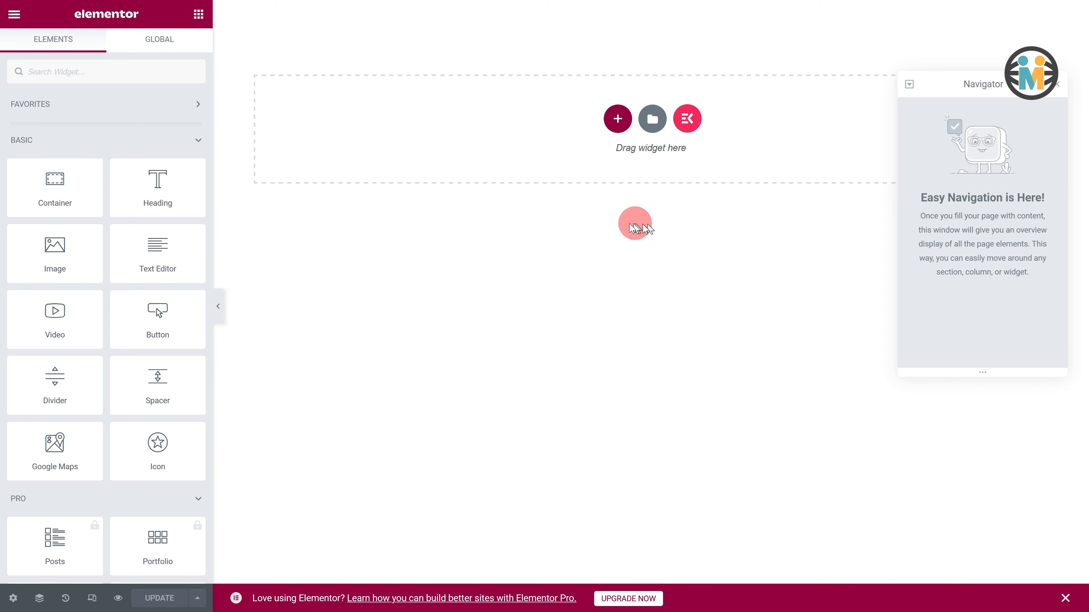
{"action": "left_click_drag", "start_coordinate": [56, 185], "coordinate": [316, 154]}
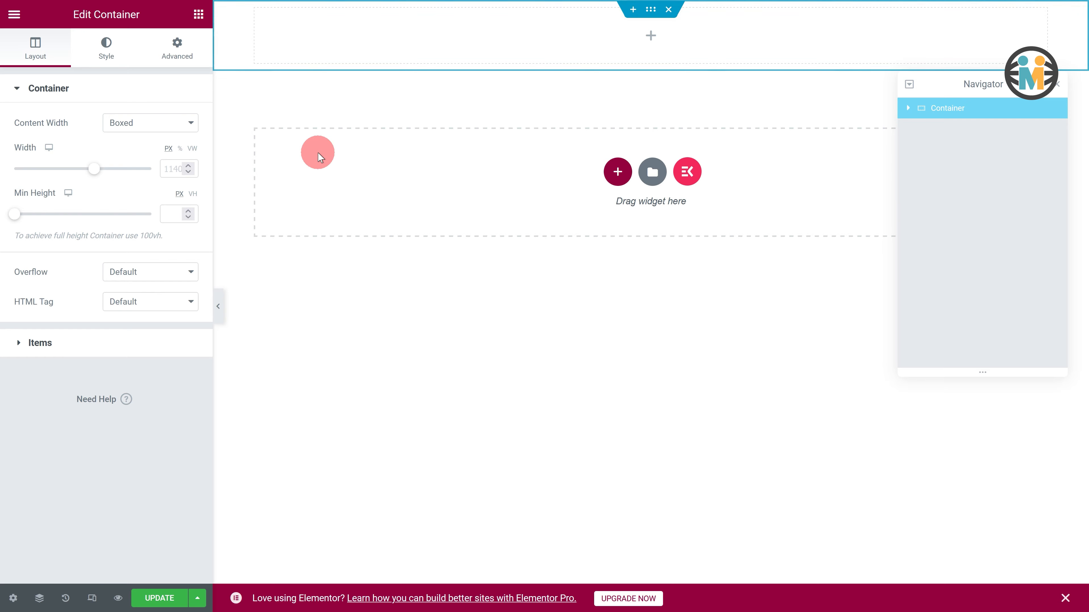
{"action": "left_click", "coordinate": [203, 17]}
{"action": "left_click_drag", "start_coordinate": [73, 187], "coordinate": [359, 49]}
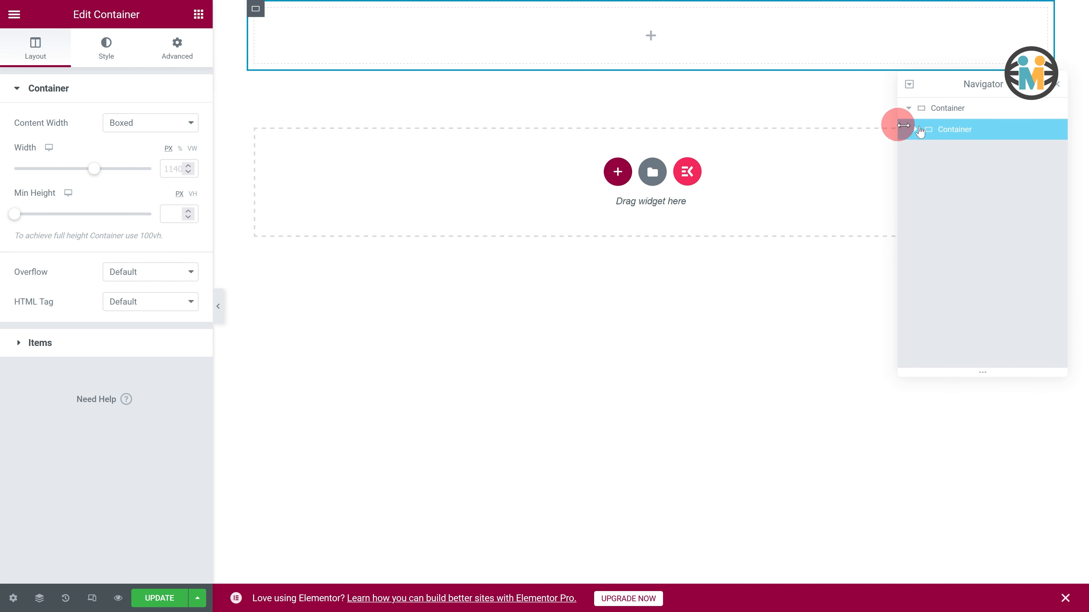
{"action": "right_click", "coordinate": [960, 130]}
{"action": "left_click", "coordinate": [973, 160]}
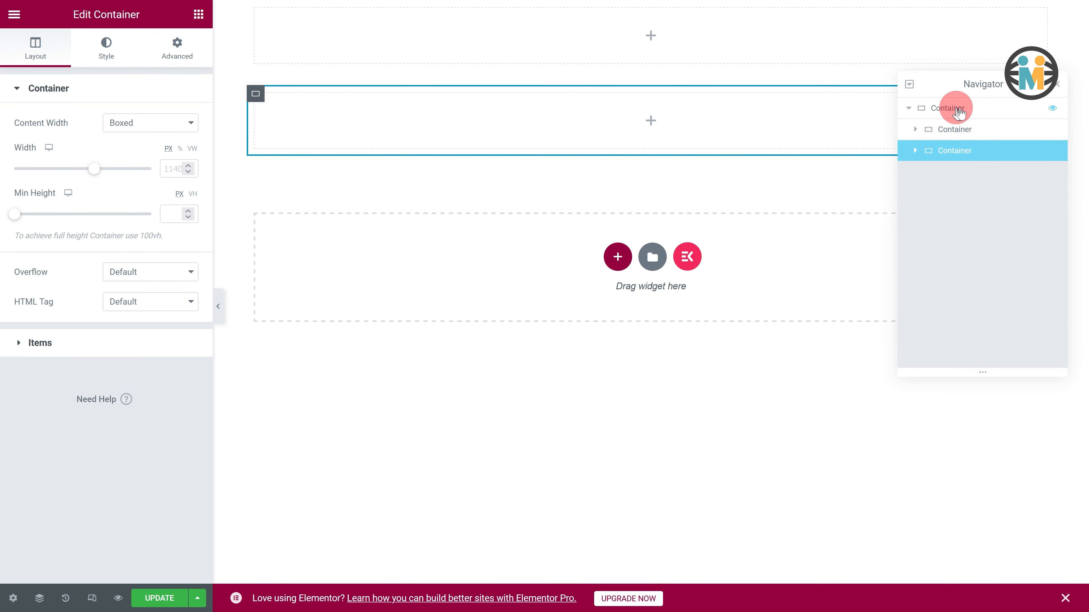
- Set the outer container's items to row direction, centered alignment and centered justification, with an elements gap of 0 px
{"action": "left_click", "coordinate": [958, 110]}
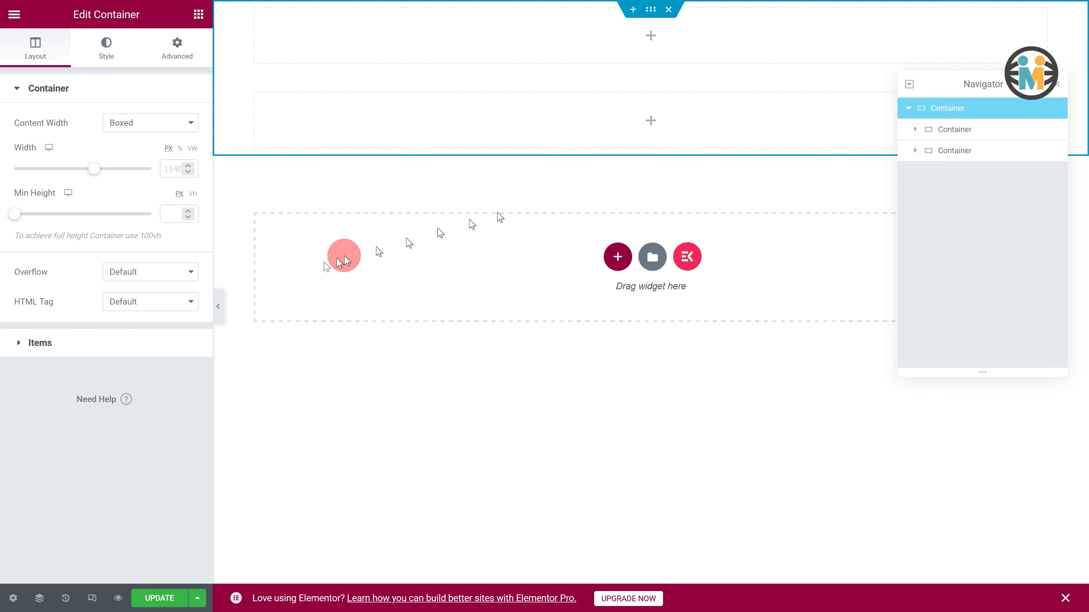
{"action": "left_click", "coordinate": [110, 343]}
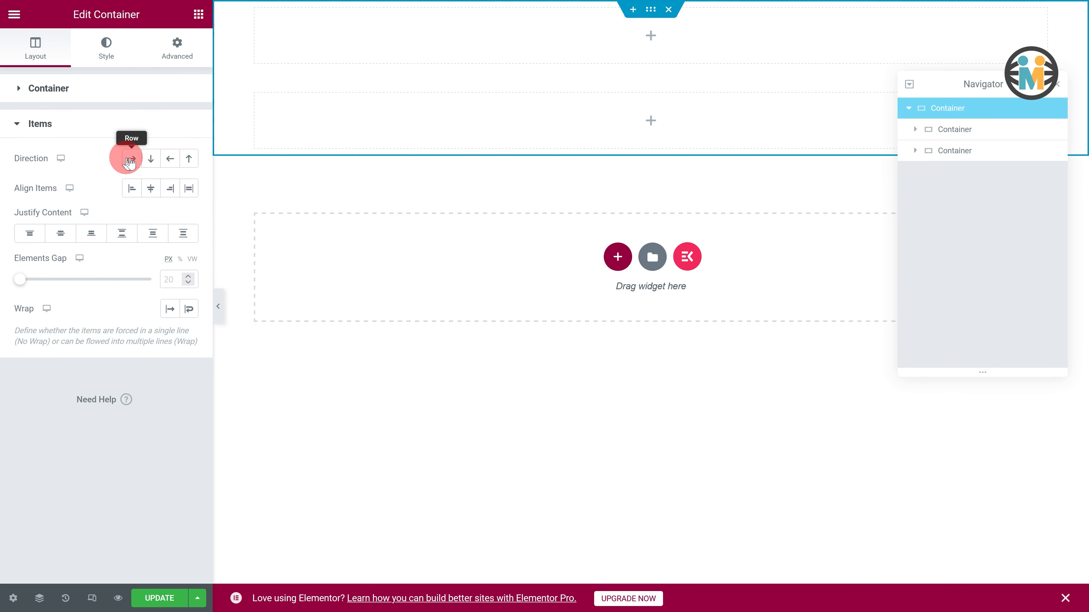
{"action": "left_click", "coordinate": [130, 160]}
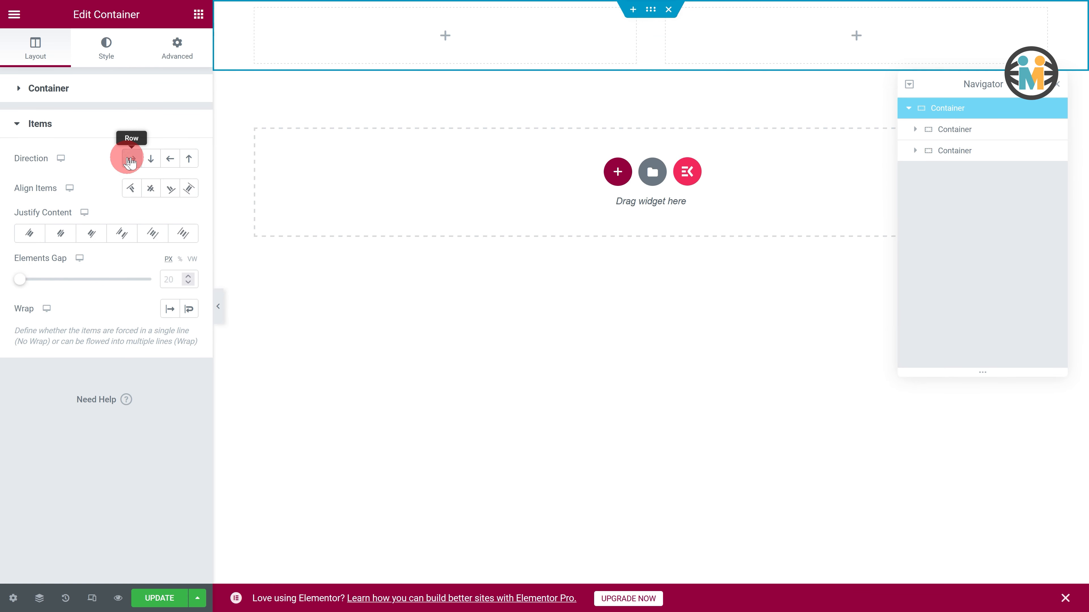
{"action": "left_click", "coordinate": [151, 189]}
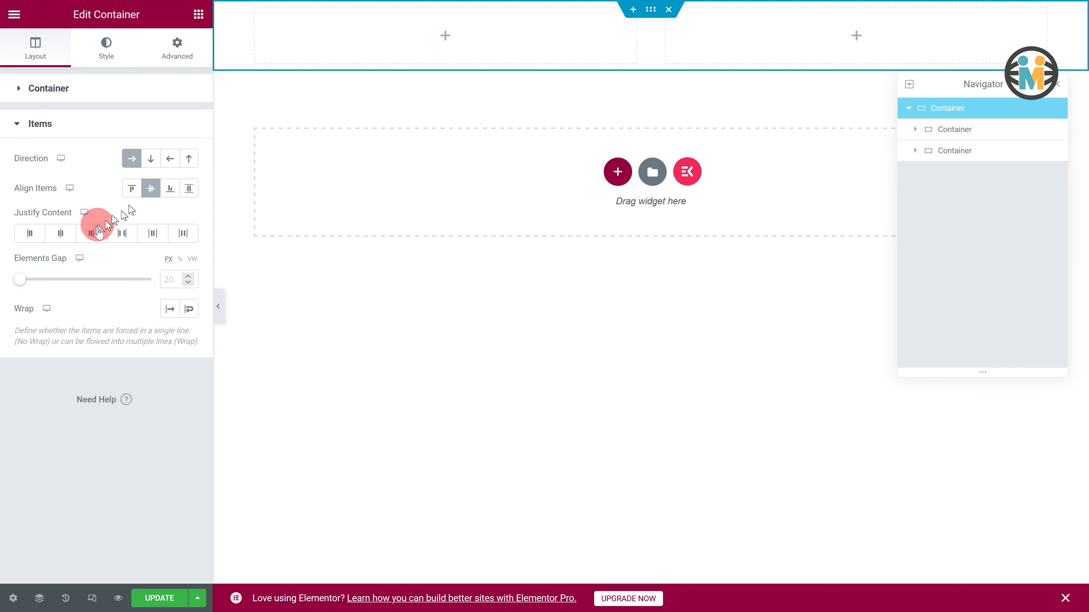
{"action": "left_click", "coordinate": [65, 236]}
{"action": "left_click", "coordinate": [167, 280]}
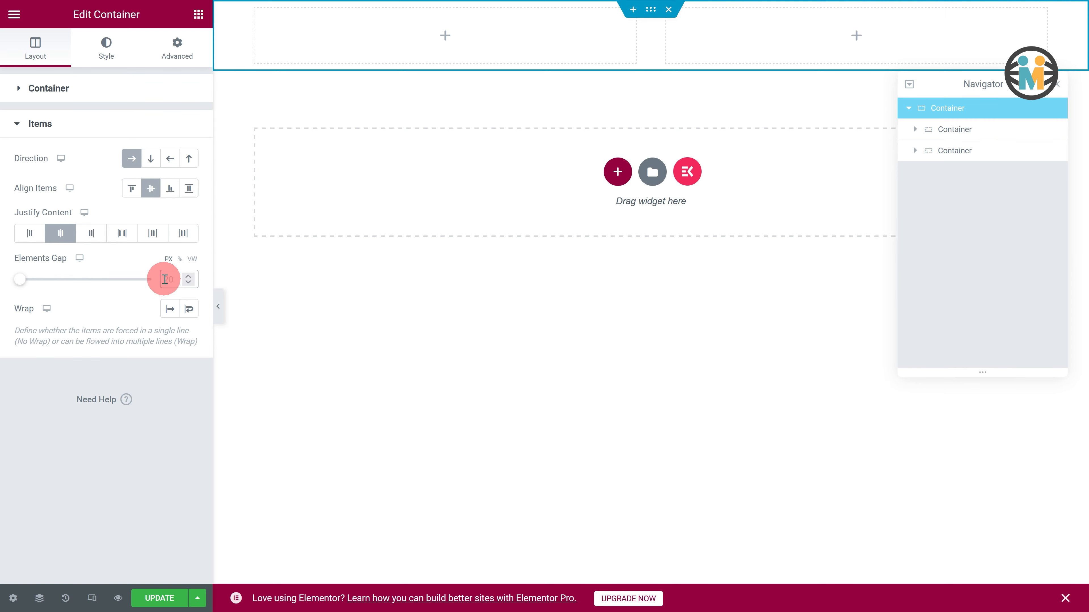
{"action": "type", "text": "0"}
- Give the outer container the CSS class elementor-sticky-header and a Z-index of 99
{"action": "left_click", "coordinate": [178, 55]}
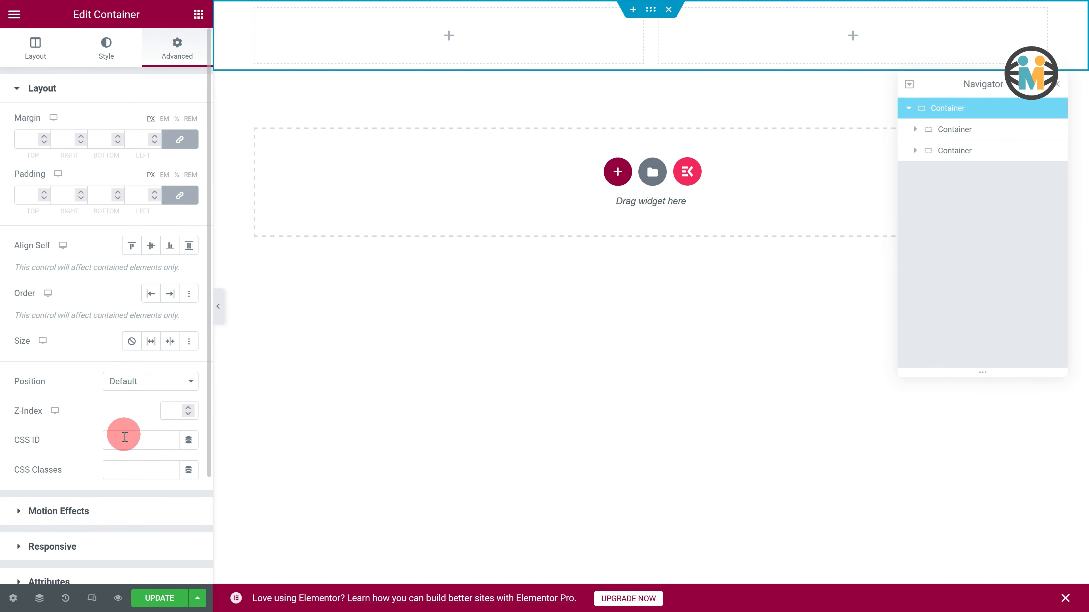
{"action": "left_click", "coordinate": [122, 466]}
{"action": "type", "text": "elemento"}
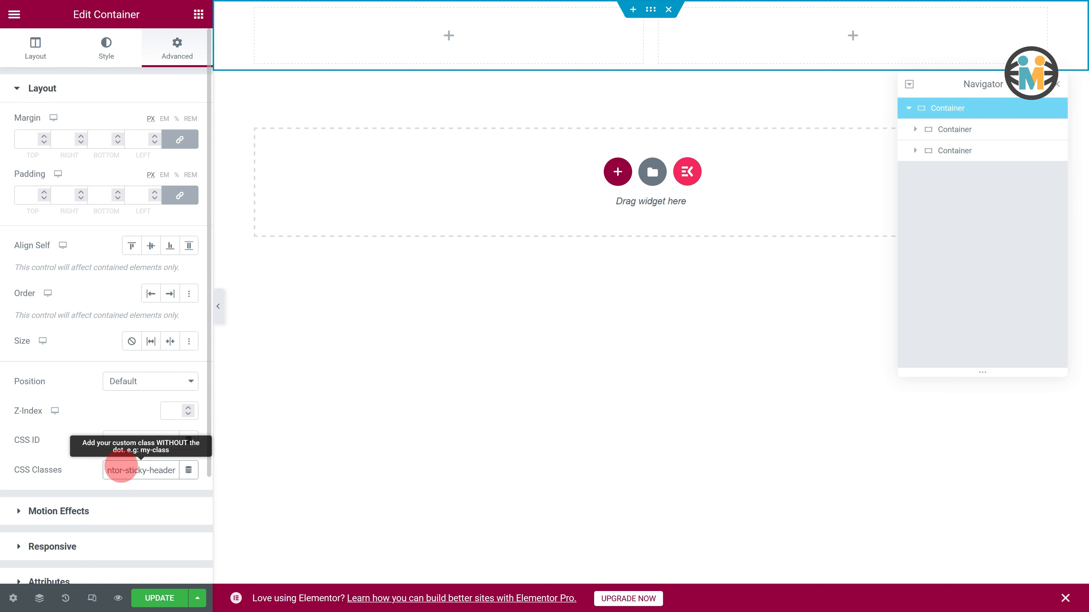
{"action": "type", "text": "r-sticky-header"}
{"action": "left_click", "coordinate": [172, 411]}
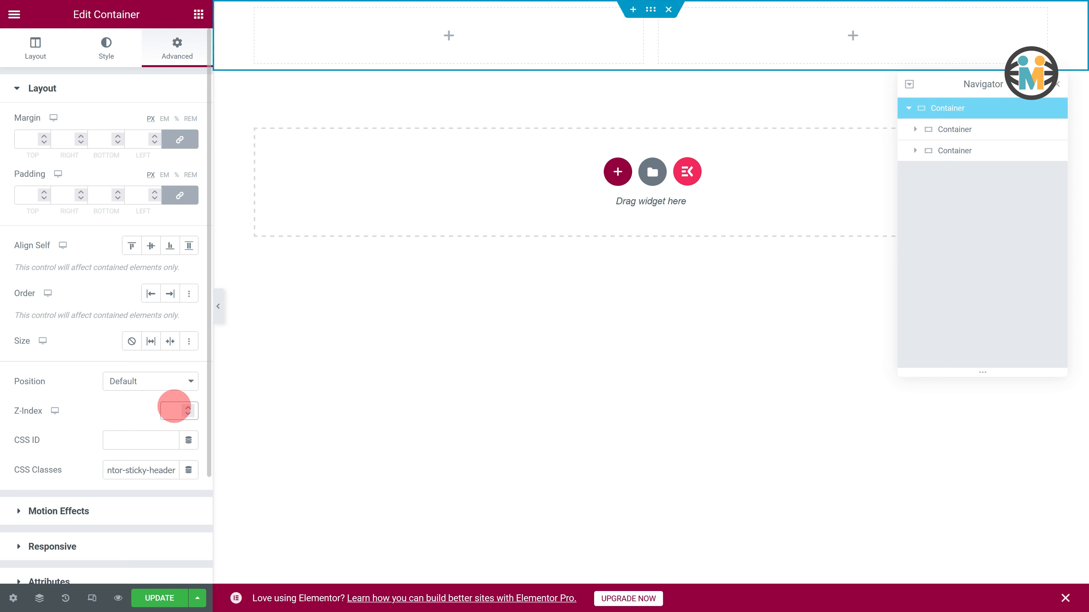
{"action": "type", "text": "99"}
- Set the first nested container's content width to Full Width and its width to 20%
{"action": "left_click", "coordinate": [963, 130]}
{"action": "left_click", "coordinate": [150, 124]}
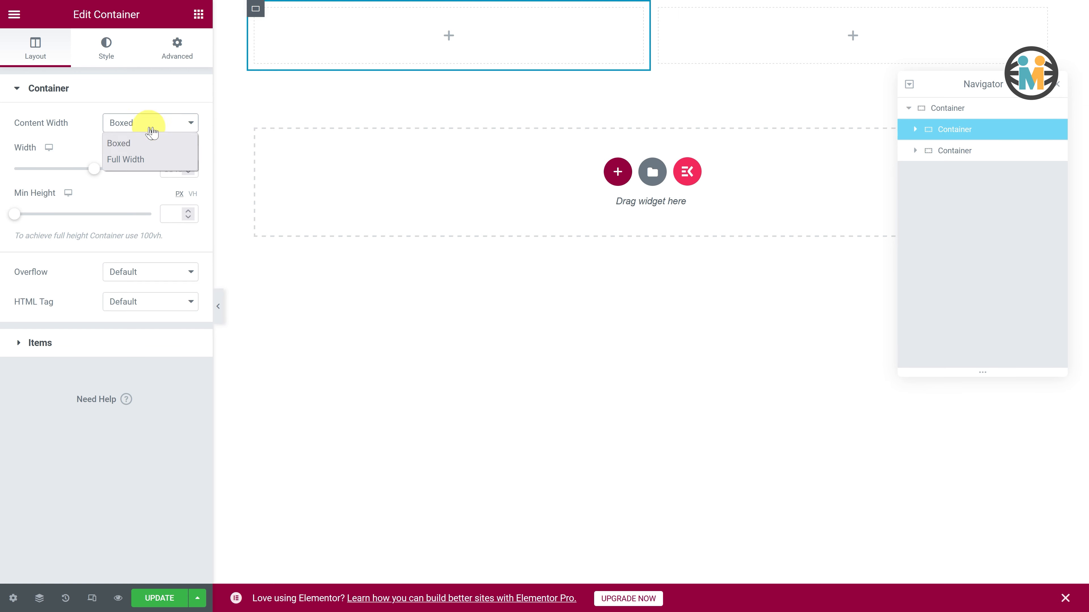
{"action": "left_click", "coordinate": [133, 152]}
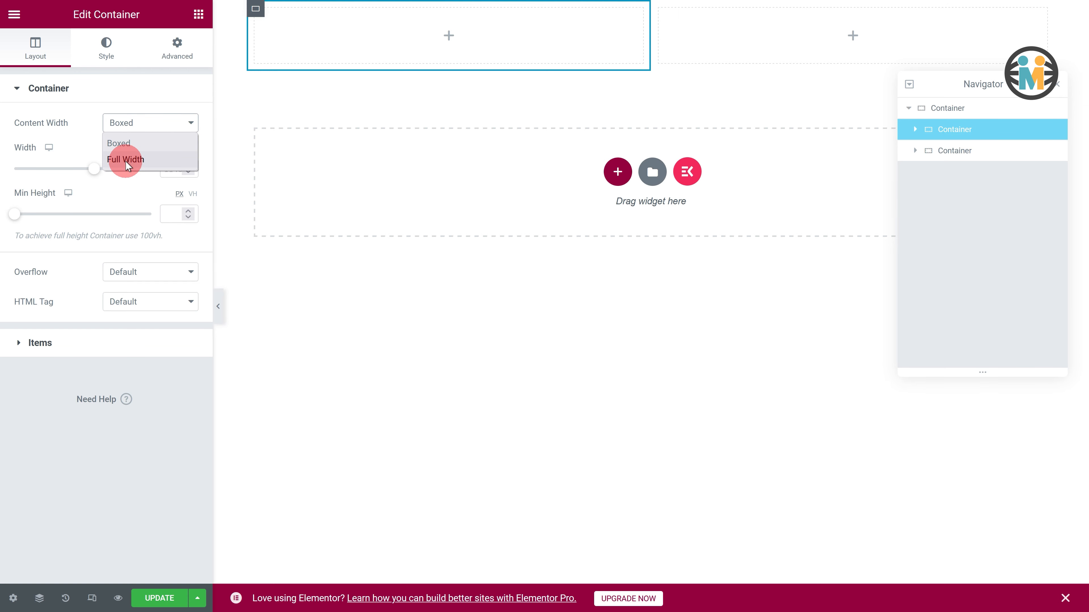
{"action": "left_click", "coordinate": [128, 165]}
{"action": "left_click", "coordinate": [165, 167]}
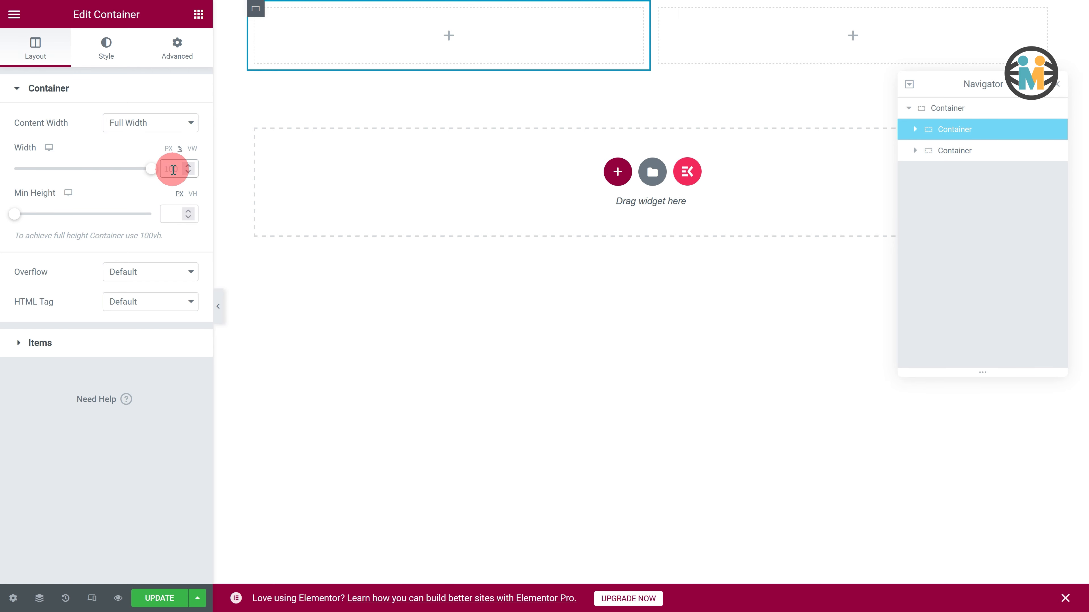
{"action": "type", "text": "20"}
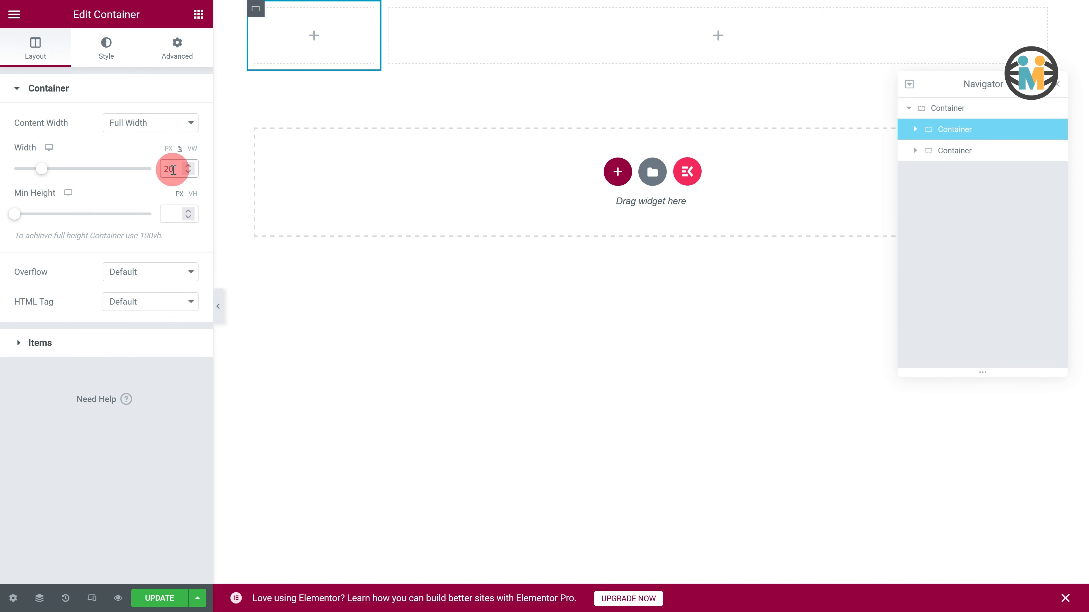
- Set the second nested container's content width to Full Width and its width to 80%
{"action": "left_click", "coordinate": [945, 158]}
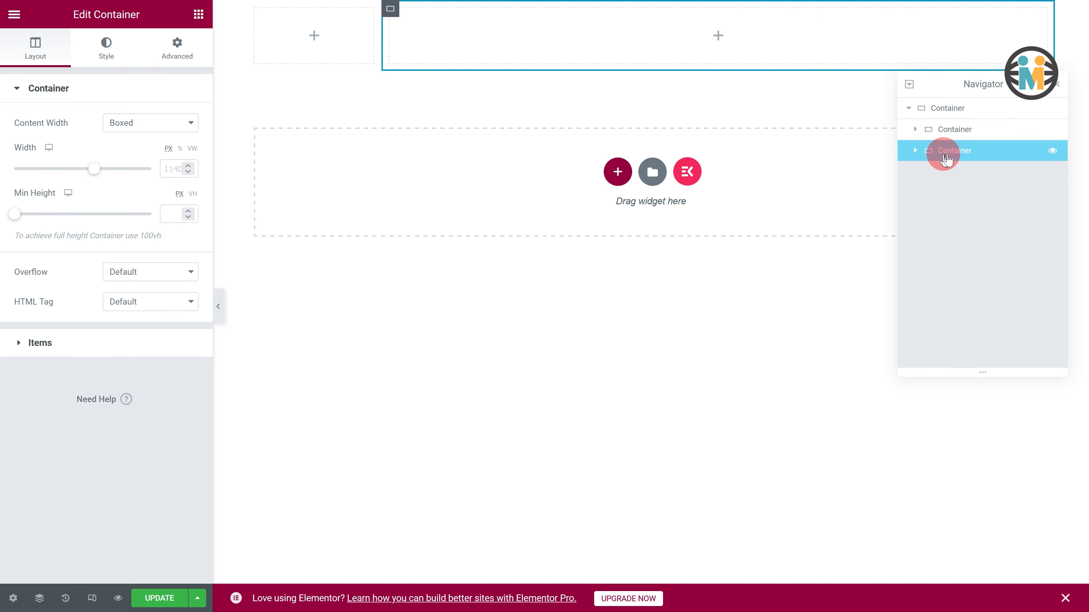
{"action": "left_click", "coordinate": [167, 122]}
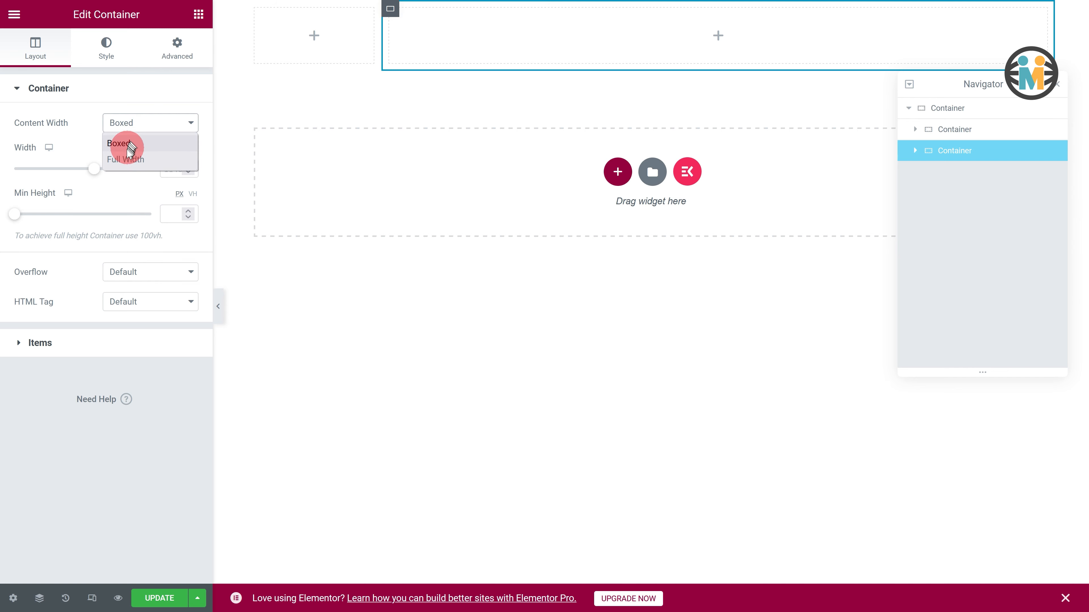
{"action": "left_click", "coordinate": [128, 160]}
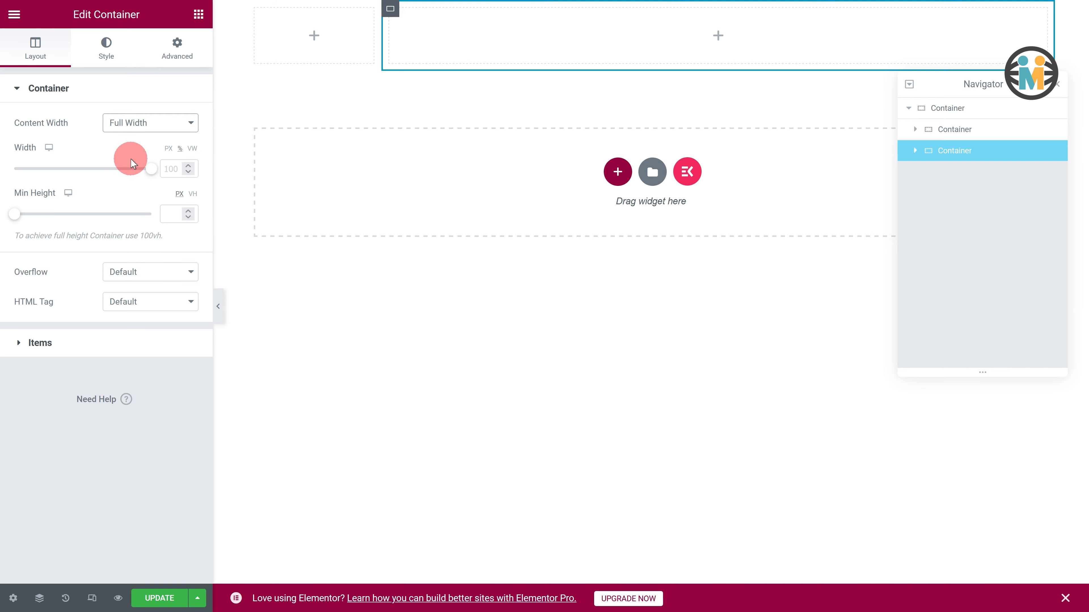
{"action": "left_click", "coordinate": [167, 169]}
{"action": "type", "text": "80"}
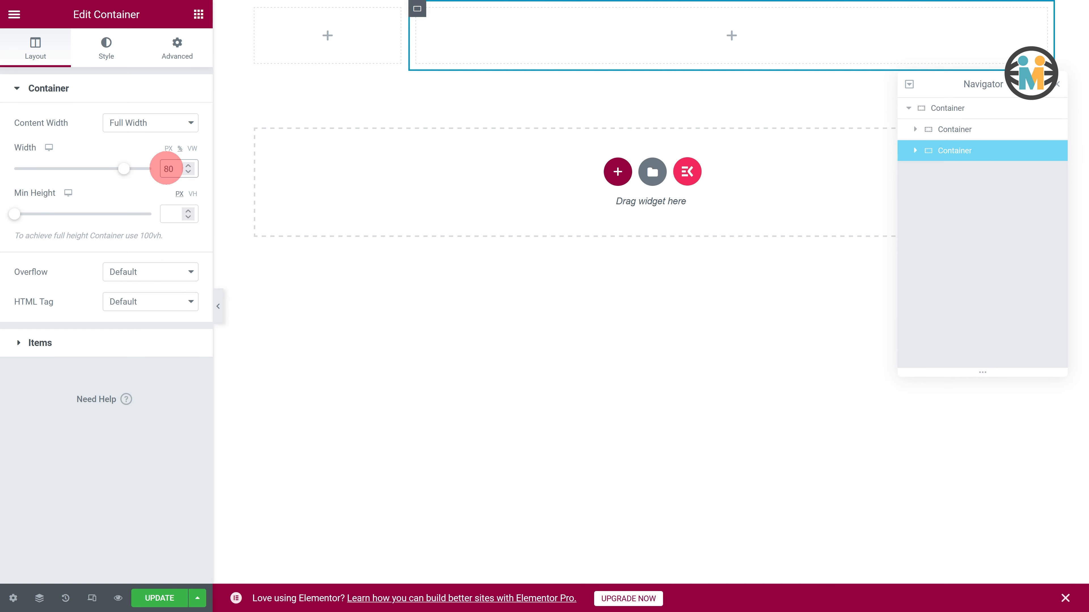
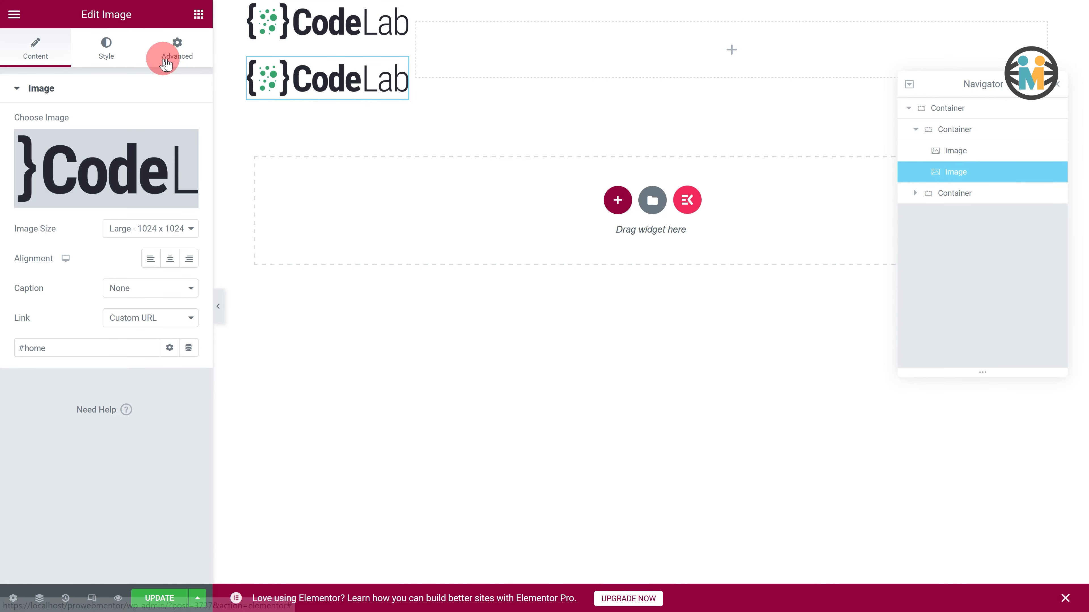
- Replace the second logo image with the black code-lab.png logo from the Media Library
{"action": "mouse_move", "coordinate": [105, 155]}
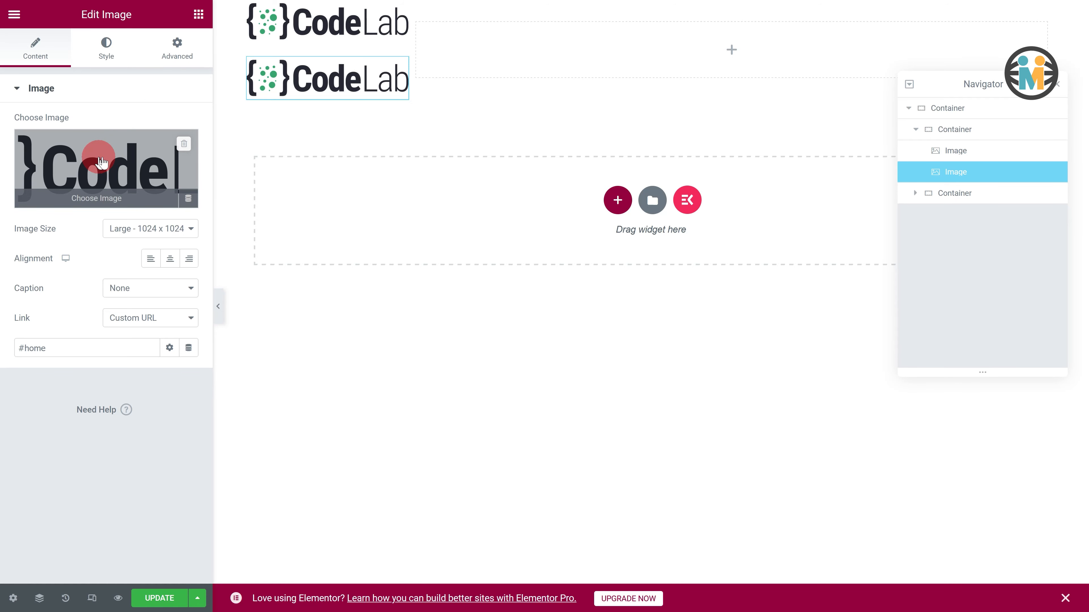
{"action": "left_click", "coordinate": [102, 162]}
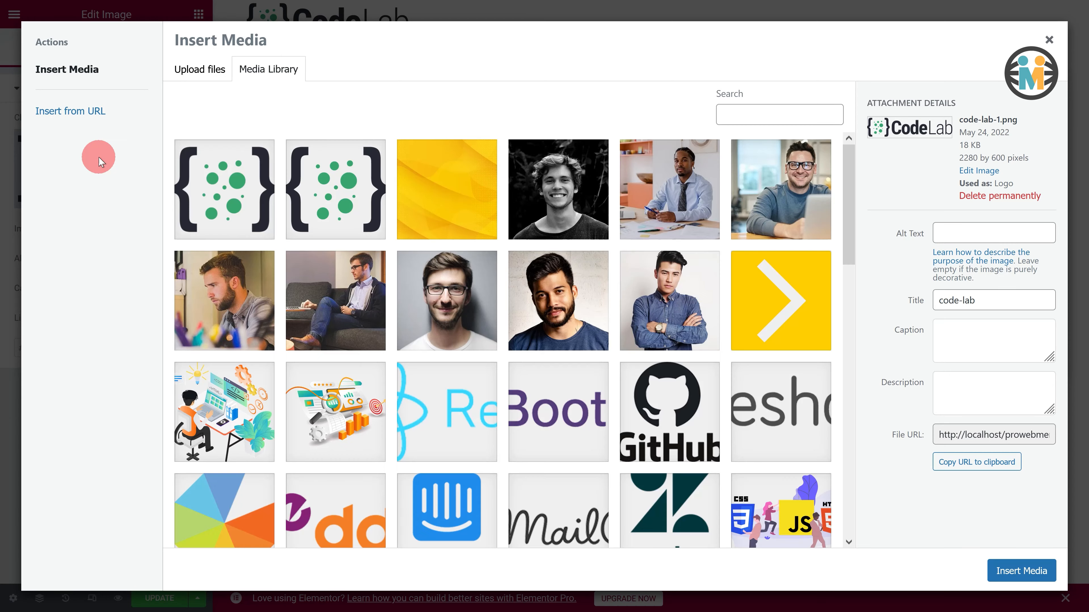
{"action": "scroll", "coordinate": [246, 365], "scroll_direction": "down", "scroll_amount": 5}
{"action": "left_click", "coordinate": [304, 366]}
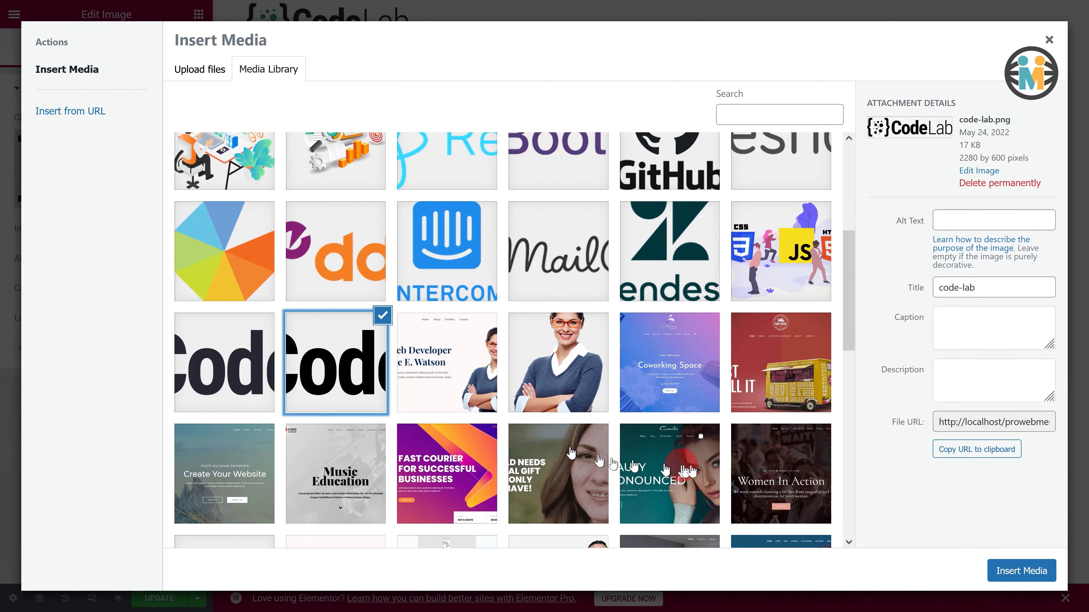
{"action": "left_click", "coordinate": [1020, 567]}
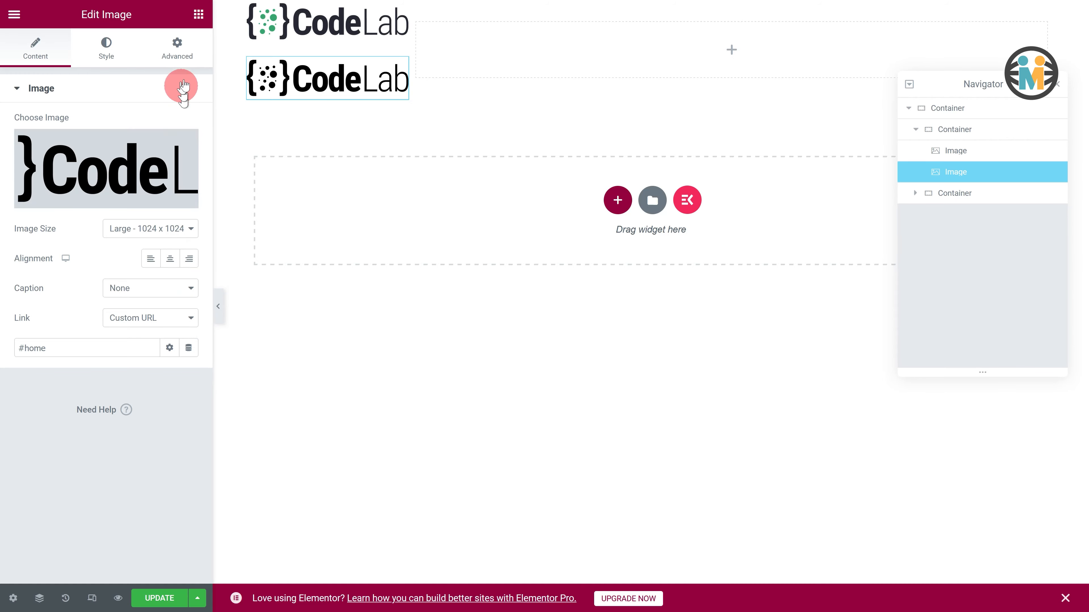
- Change the second logo image's CSS class to logo-v2
{"action": "left_click", "coordinate": [176, 47]}
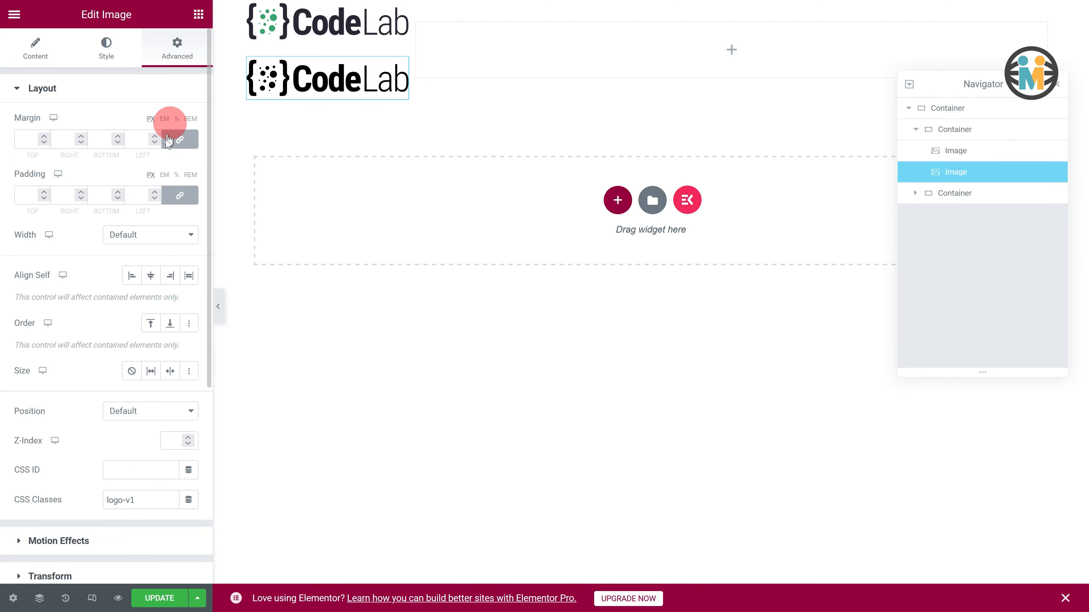
{"action": "left_click", "coordinate": [135, 500]}
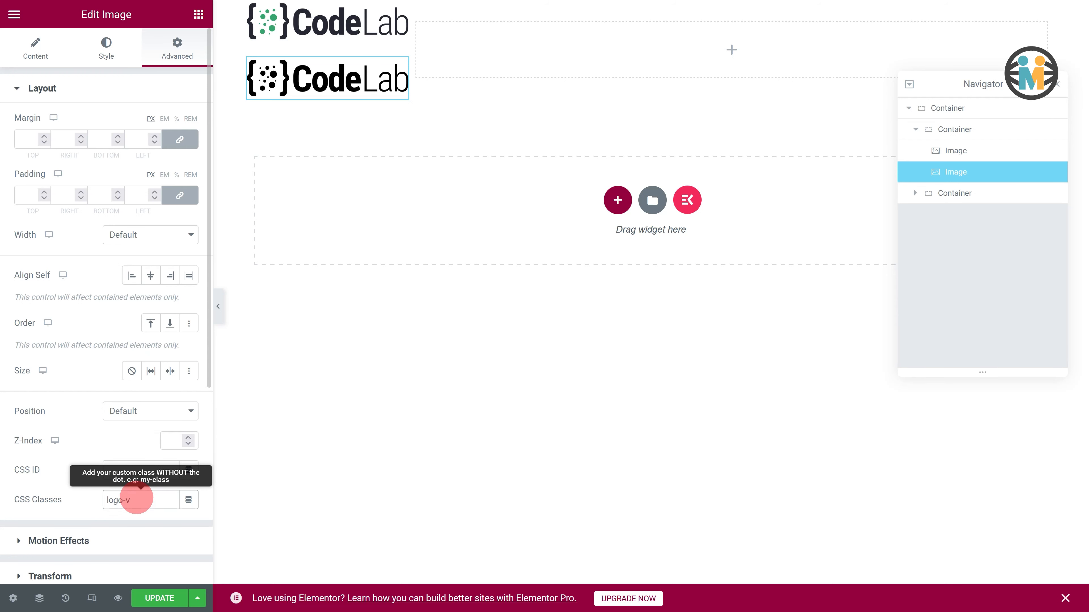
{"action": "left_click", "coordinate": [156, 529]}
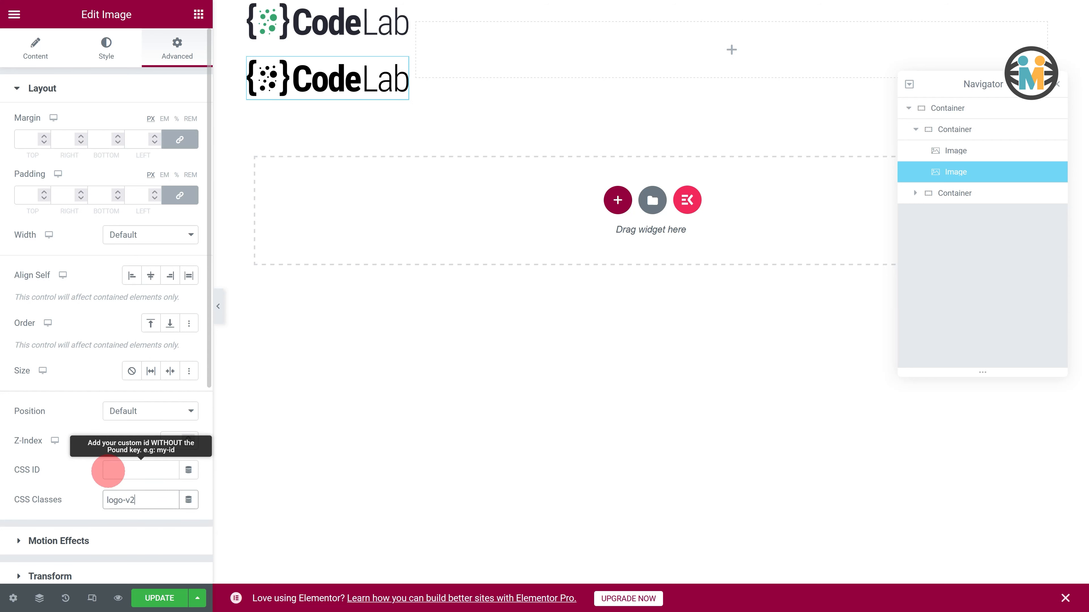
{"action": "left_click", "coordinate": [81, 483]}
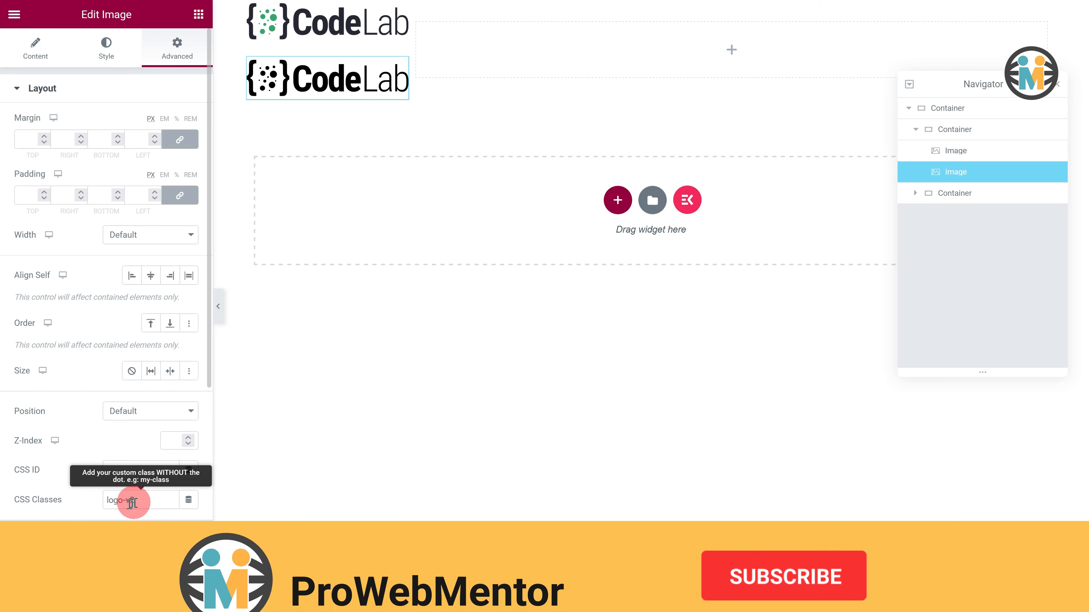
- Unlink the padding values of the container holding the logos and set its left padding to 100 px
{"action": "left_click", "coordinate": [972, 127]}
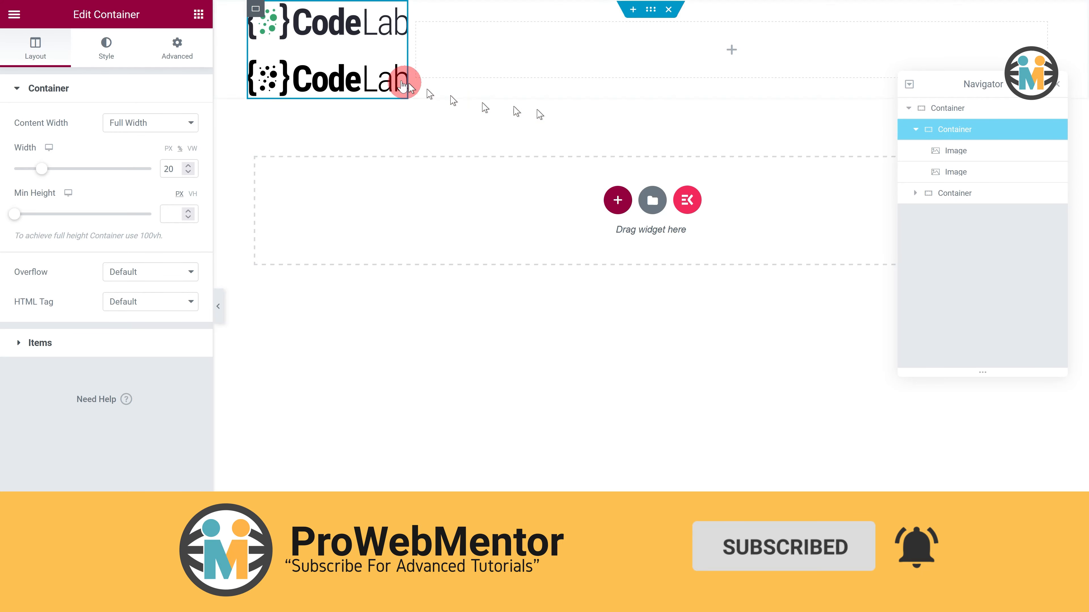
{"action": "left_click", "coordinate": [163, 60]}
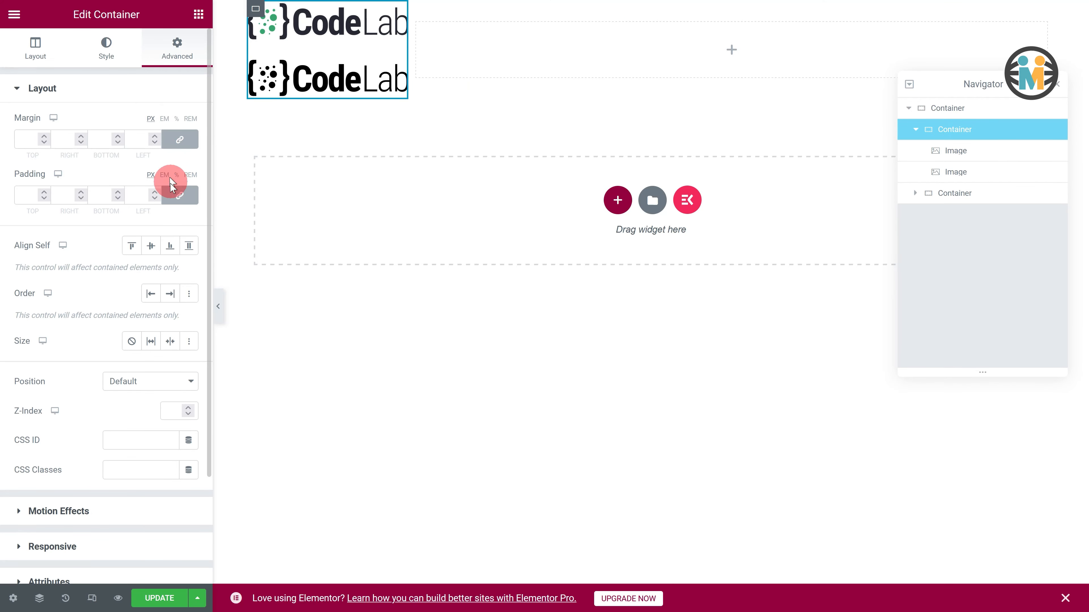
{"action": "left_click", "coordinate": [176, 195]}
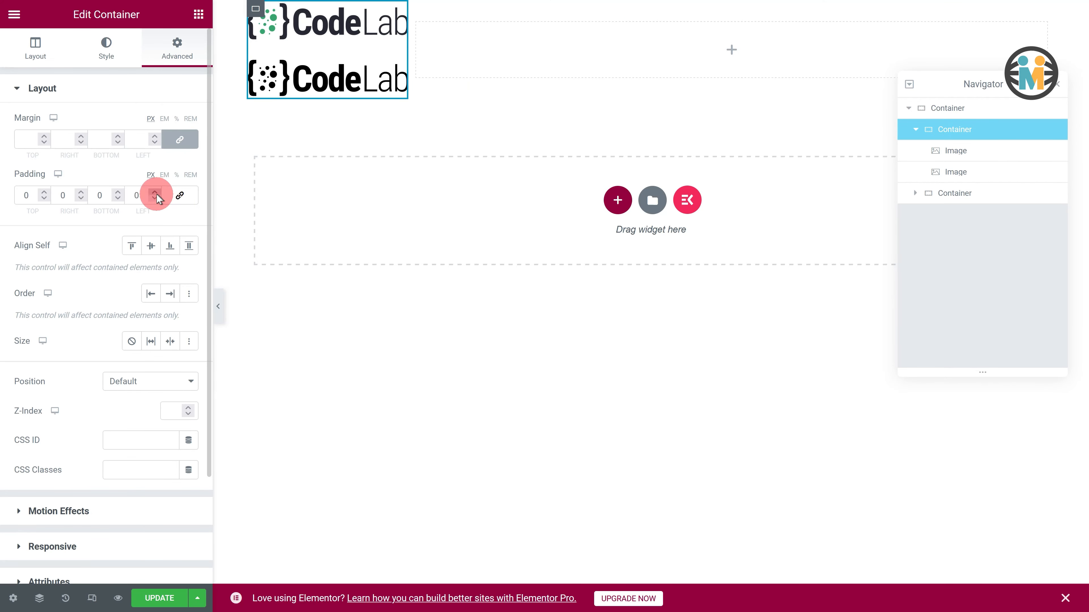
{"action": "double_click", "coordinate": [135, 196]}
{"action": "type", "text": "100"}
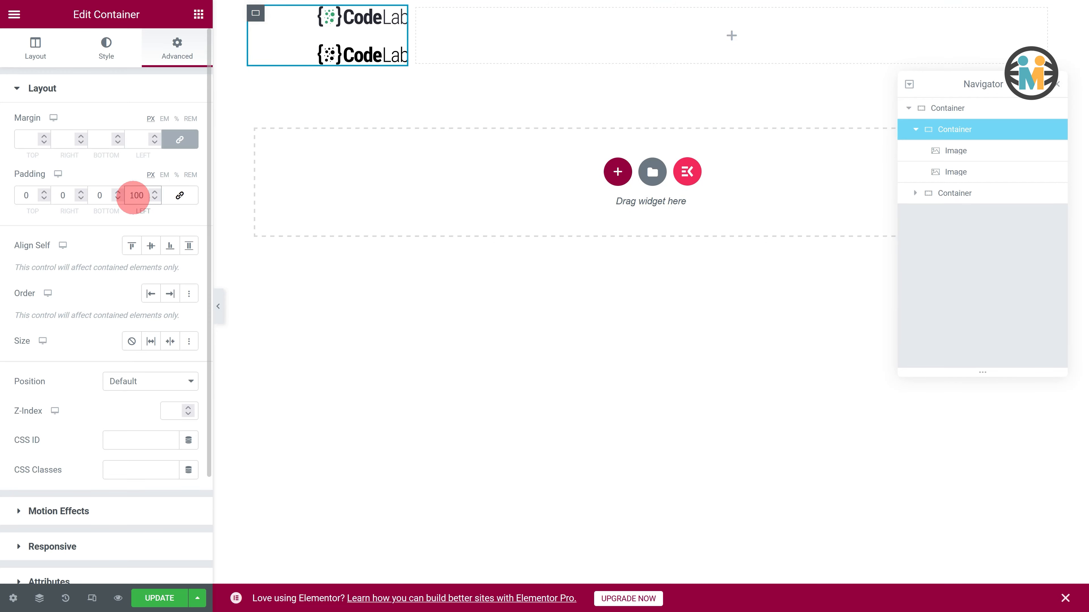
{"action": "left_click", "coordinate": [686, 209]}
- Unlink the padding values of the empty 80% container and set its right padding to 100 px
{"action": "left_click", "coordinate": [962, 195]}
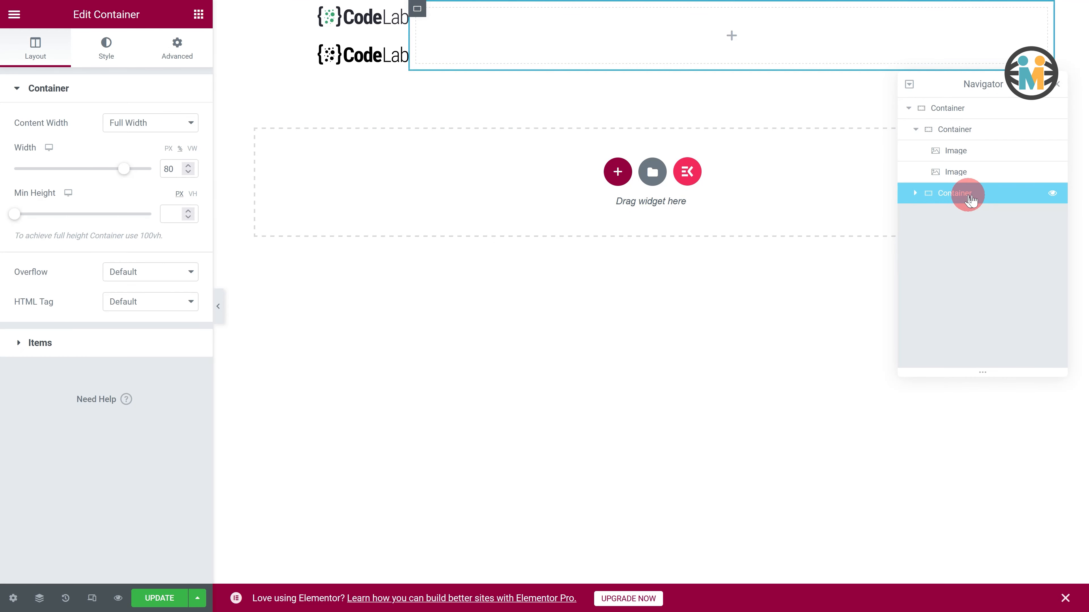
{"action": "left_click", "coordinate": [176, 53]}
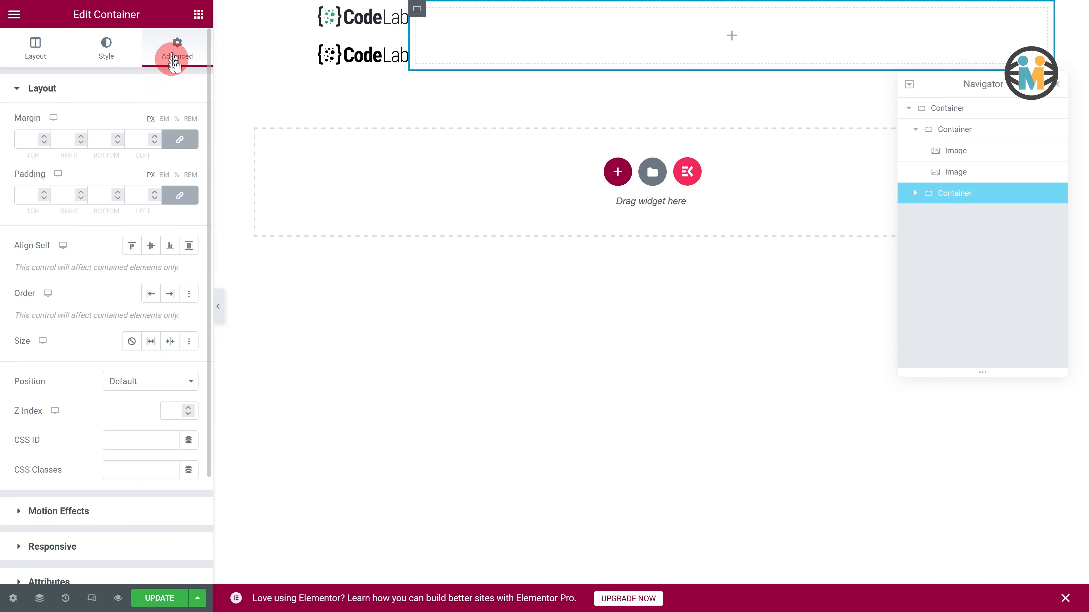
{"action": "left_click", "coordinate": [63, 195]}
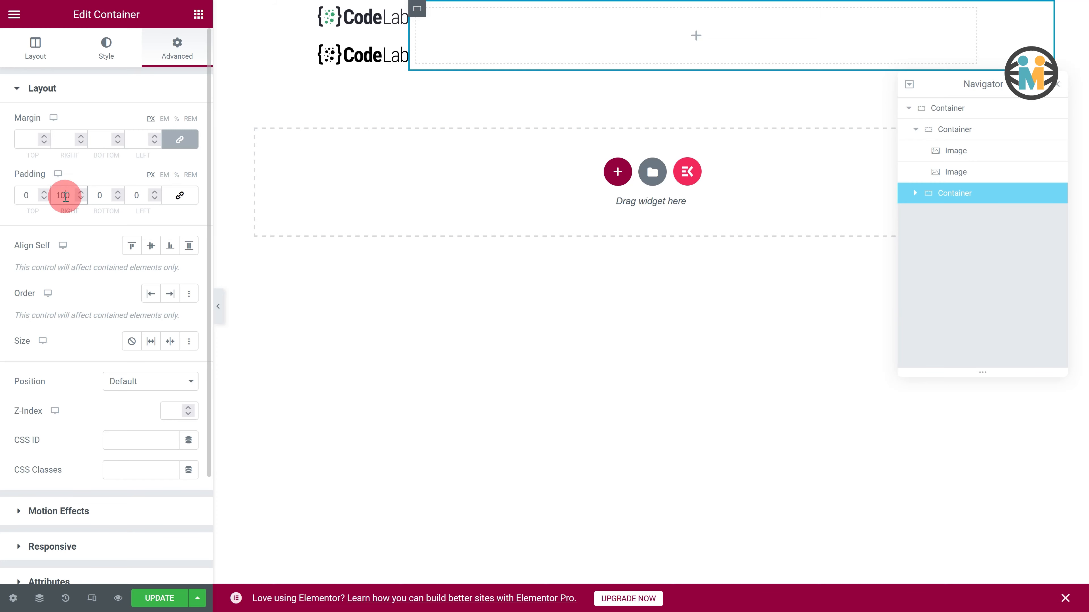
- Find the ElementsKit Nav Menu widget and place it in the empty container beside the logos
{"action": "left_click", "coordinate": [200, 16]}
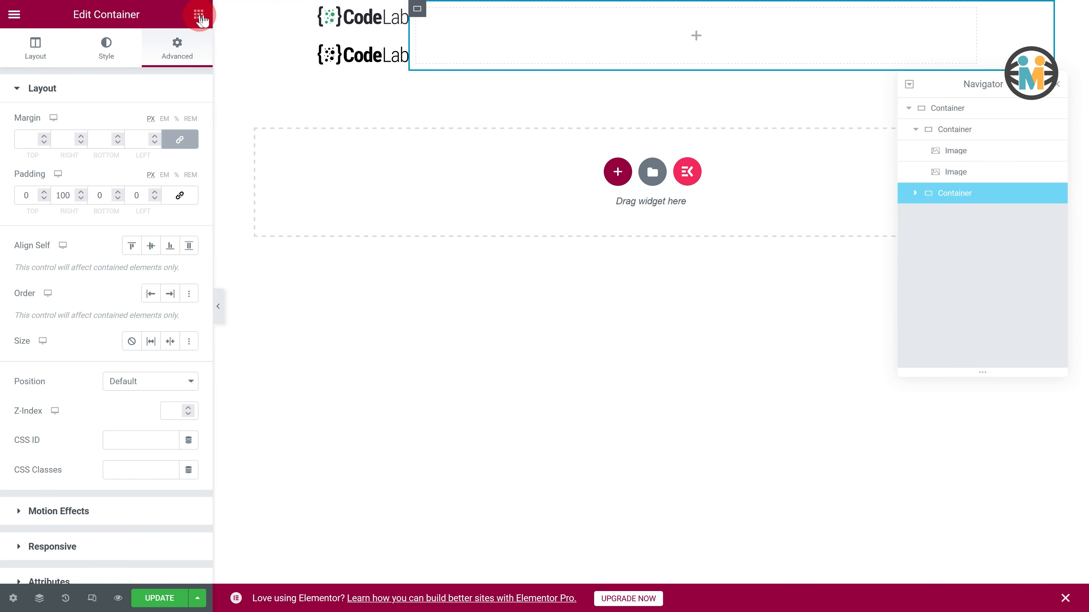
{"action": "left_click", "coordinate": [112, 67]}
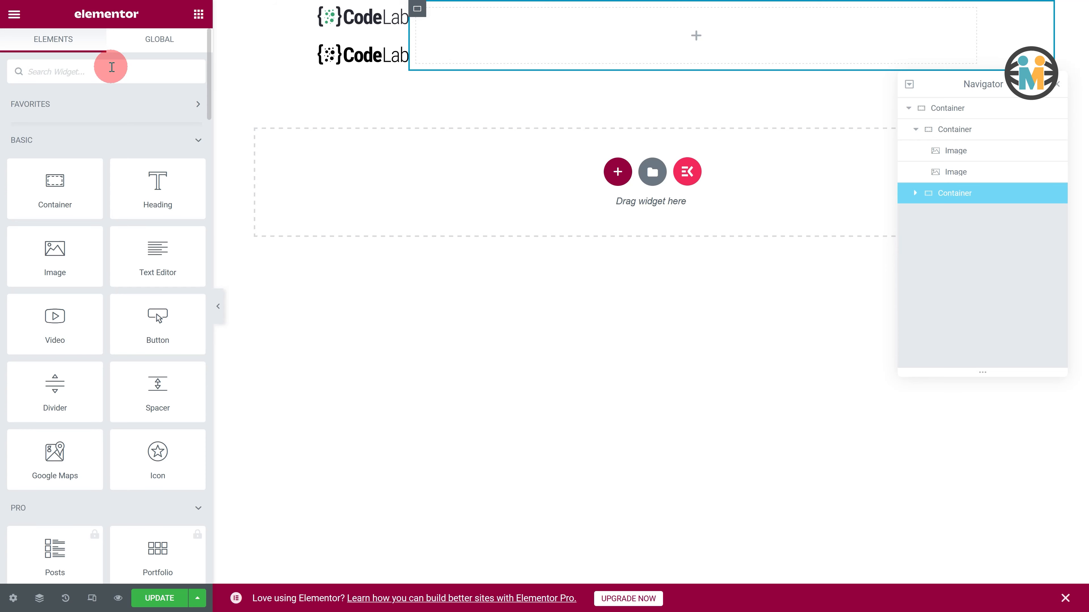
{"action": "type", "text": "nav"}
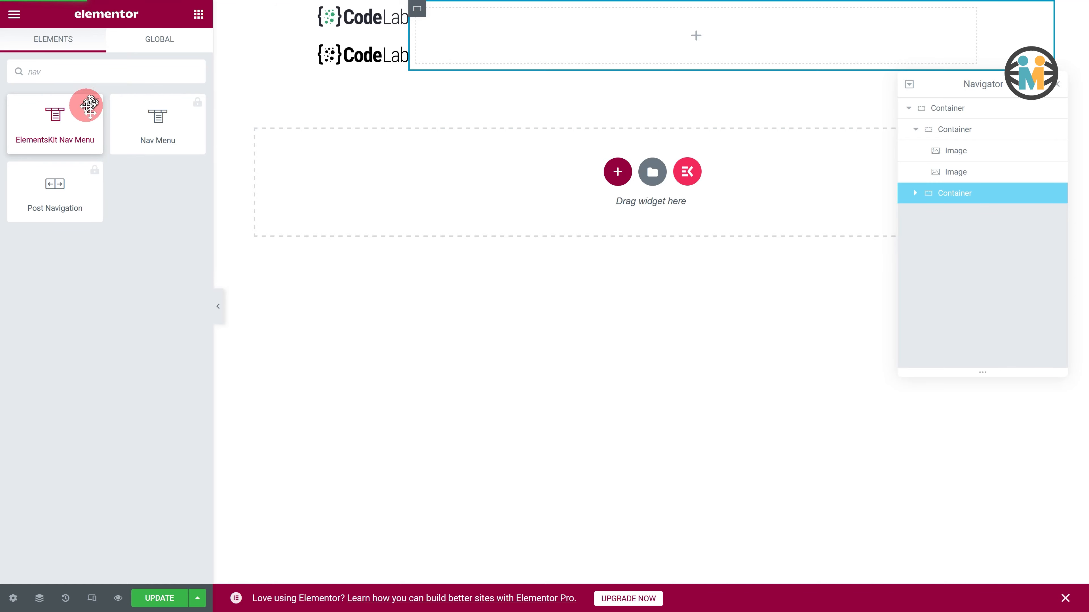
{"action": "left_click_drag", "start_coordinate": [88, 104], "coordinate": [481, 44]}
- Add a Button widget below the ElementsKit Nav Menu in the same container
{"action": "left_click", "coordinate": [198, 15]}
{"action": "left_click", "coordinate": [102, 71]}
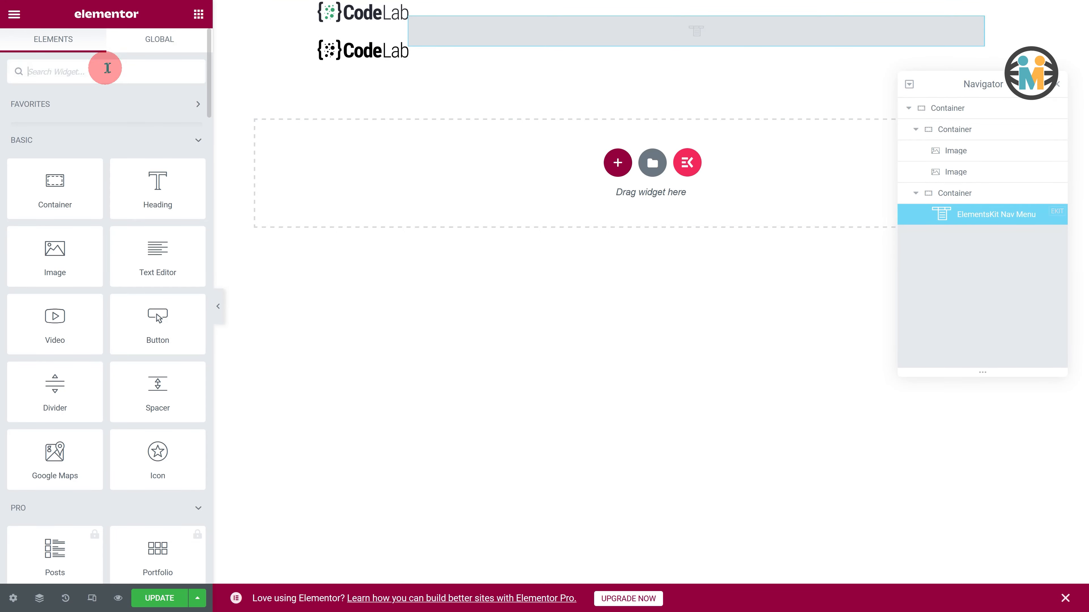
{"action": "type", "text": "butto"}
{"action": "left_click_drag", "start_coordinate": [55, 124], "coordinate": [493, 52]}
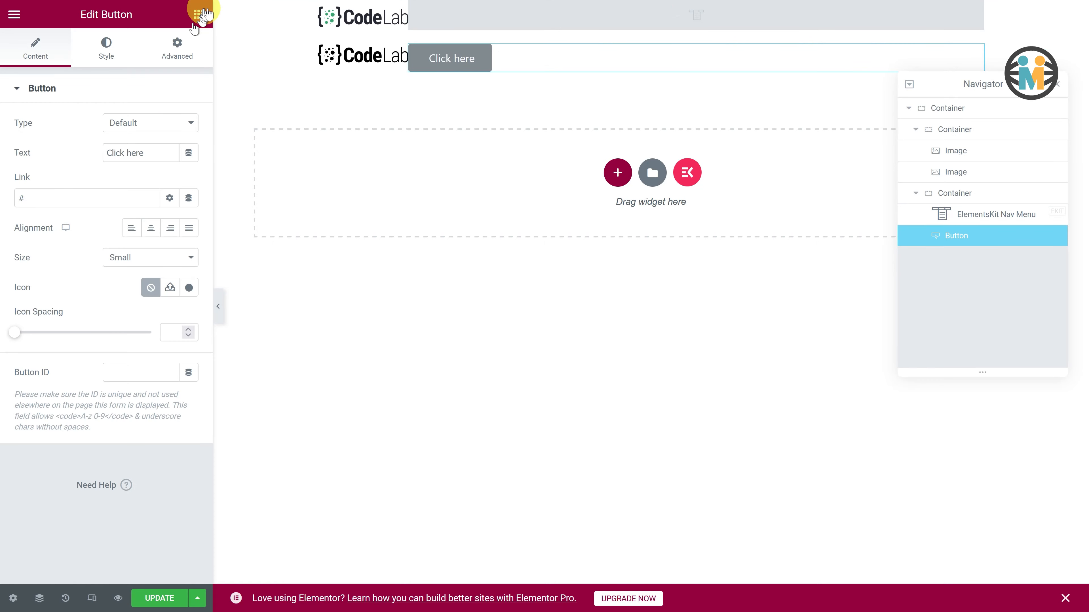
- Add a Header Search widget below the button in the container
{"action": "left_click", "coordinate": [199, 14]}
{"action": "left_click", "coordinate": [97, 83]}
{"action": "type", "text": "search"}
{"action": "left_click_drag", "start_coordinate": [54, 110], "coordinate": [556, 71]}
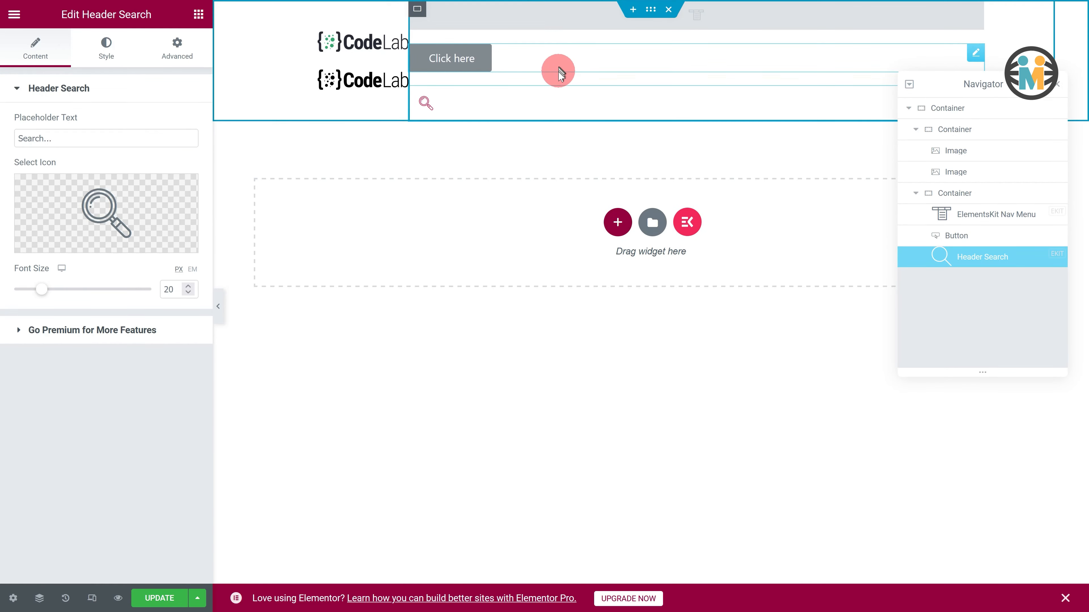
- Arrange the second inner container's items in a row, align them to Center, justify them to Flex End and set the elements gap to 25 px
{"action": "left_click", "coordinate": [962, 195]}
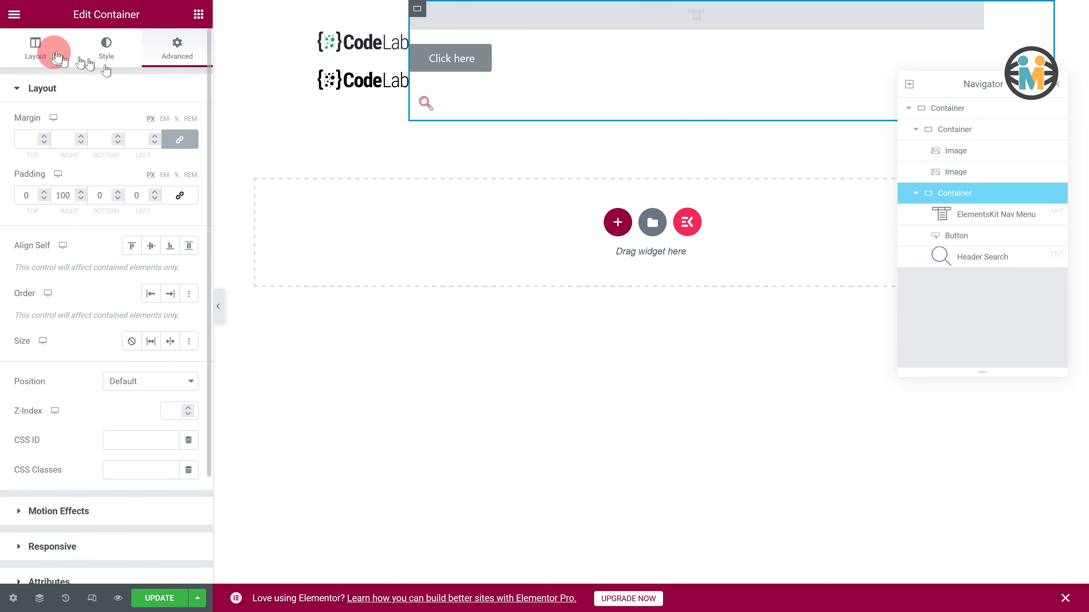
{"action": "left_click", "coordinate": [35, 48]}
{"action": "left_click", "coordinate": [39, 343]}
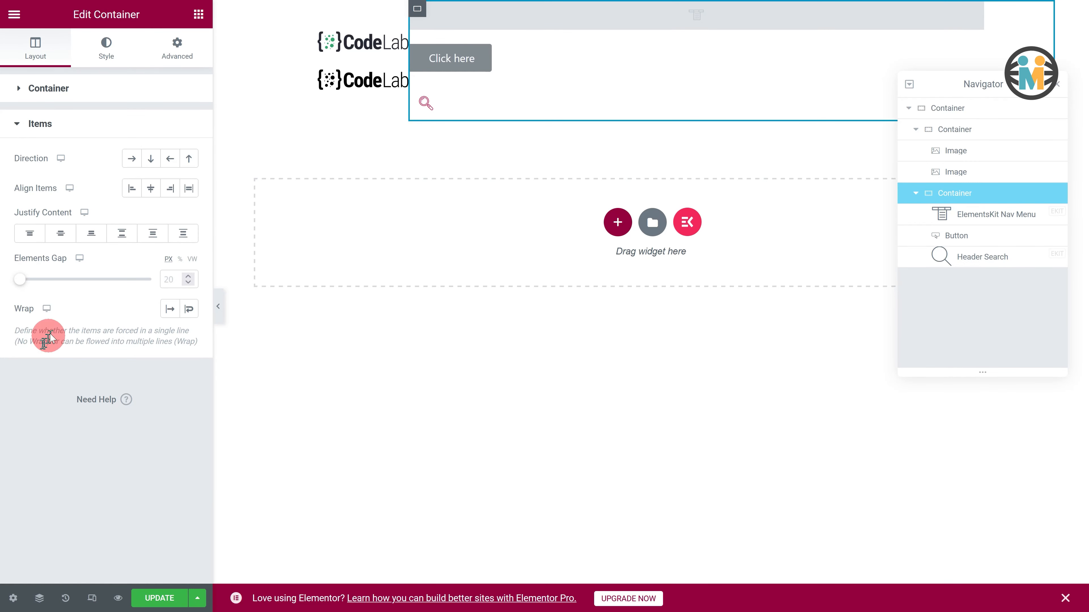
{"action": "left_click", "coordinate": [133, 160]}
{"action": "left_click", "coordinate": [149, 189]}
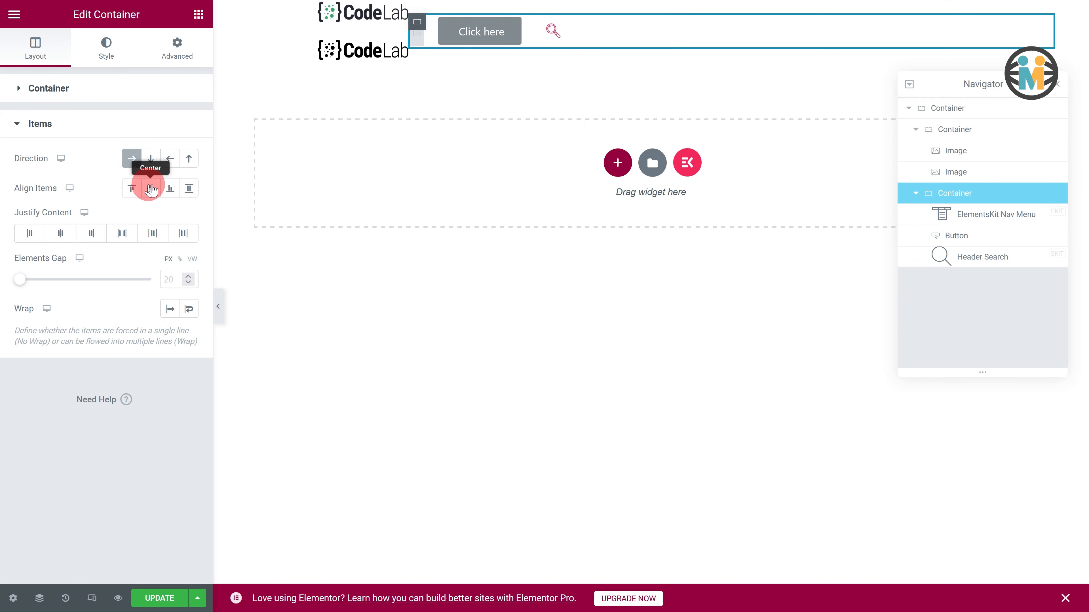
{"action": "left_click", "coordinate": [93, 234]}
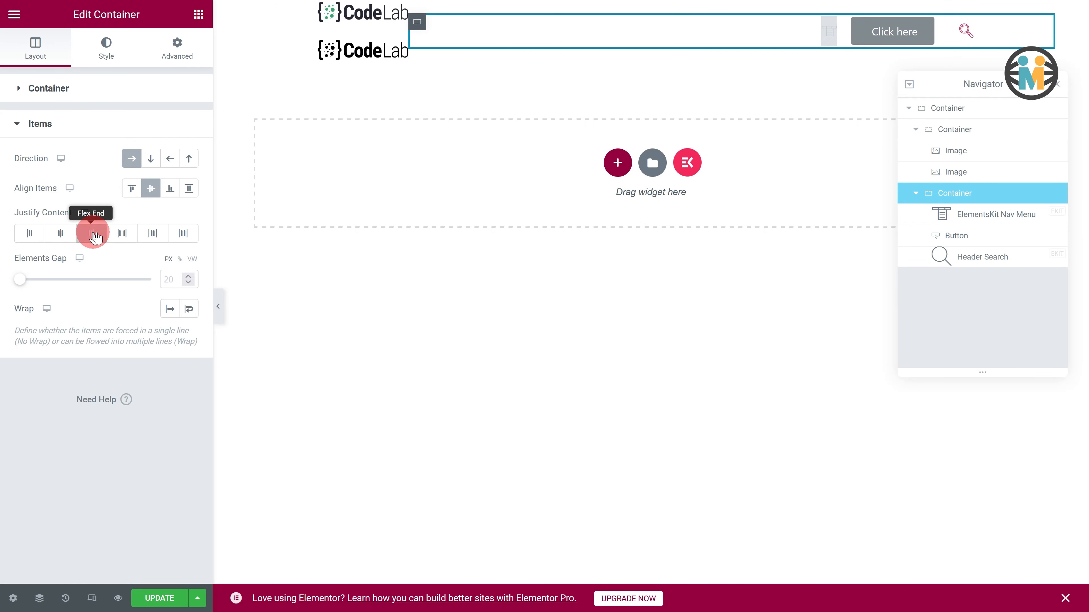
{"action": "type", "text": "25"}
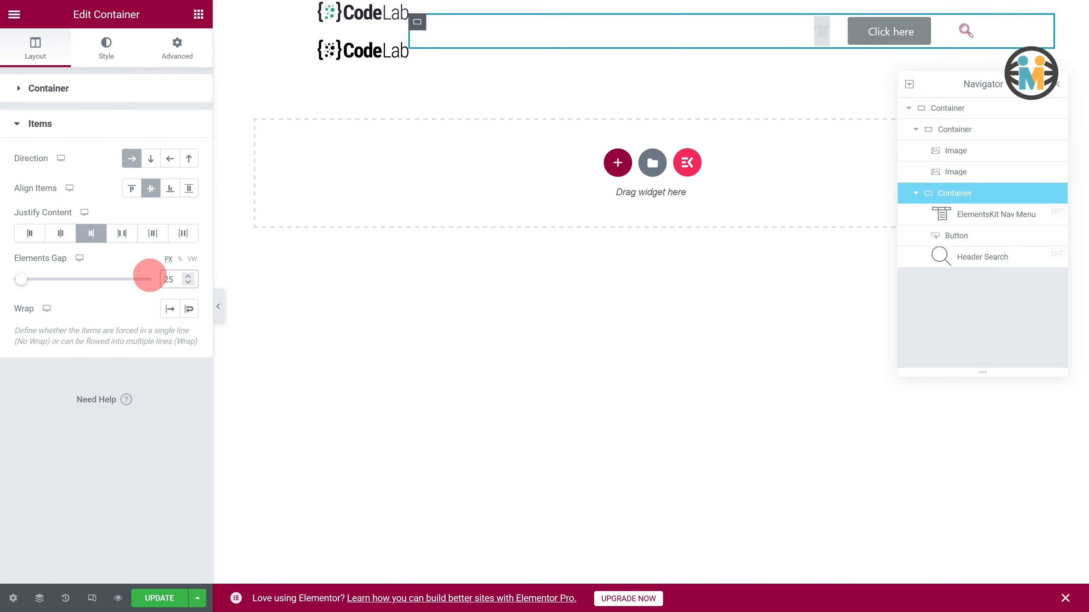
- Check which menus are available for the ElementsKit Nav Menu widget
{"action": "left_click", "coordinate": [975, 222]}
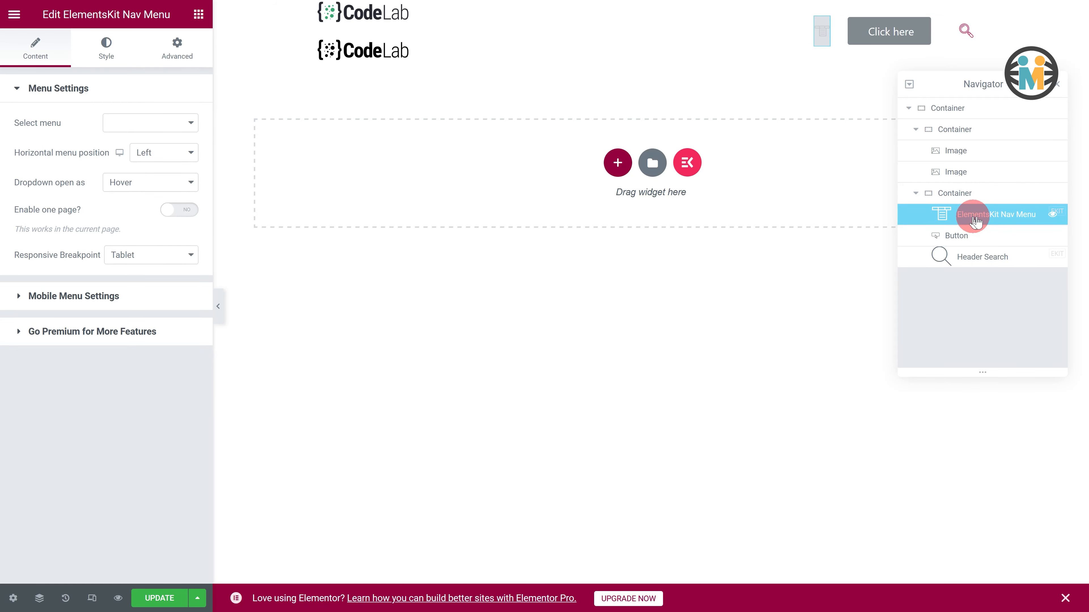
{"action": "left_click", "coordinate": [135, 124]}
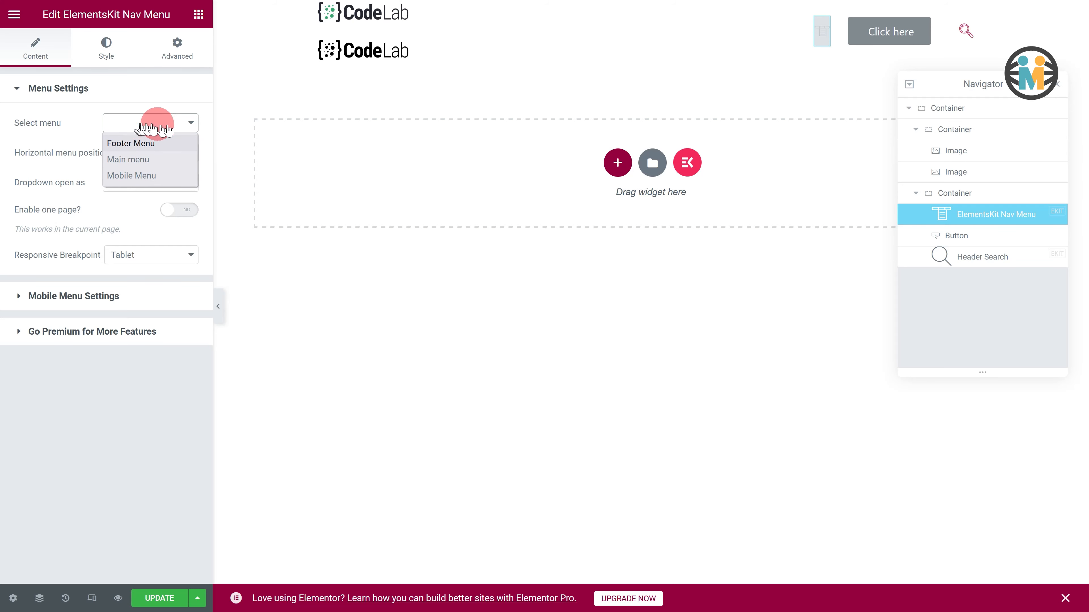
{"action": "left_click", "coordinate": [309, 147]}
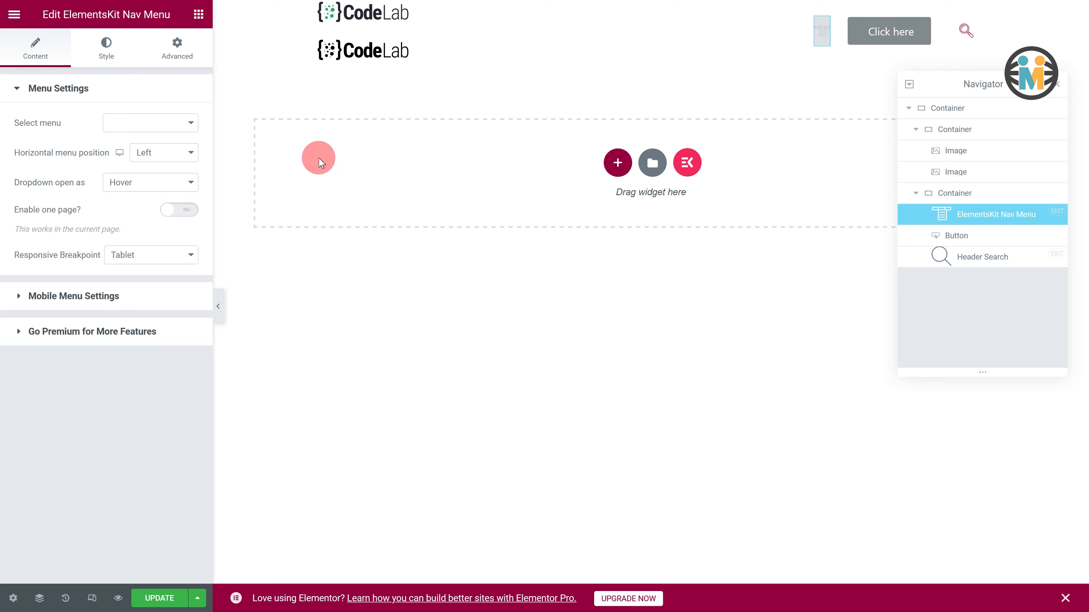
- Find Menus through the Elementor Finder and open the WordPress Menus page
{"action": "key", "text": "ctrl+e"}
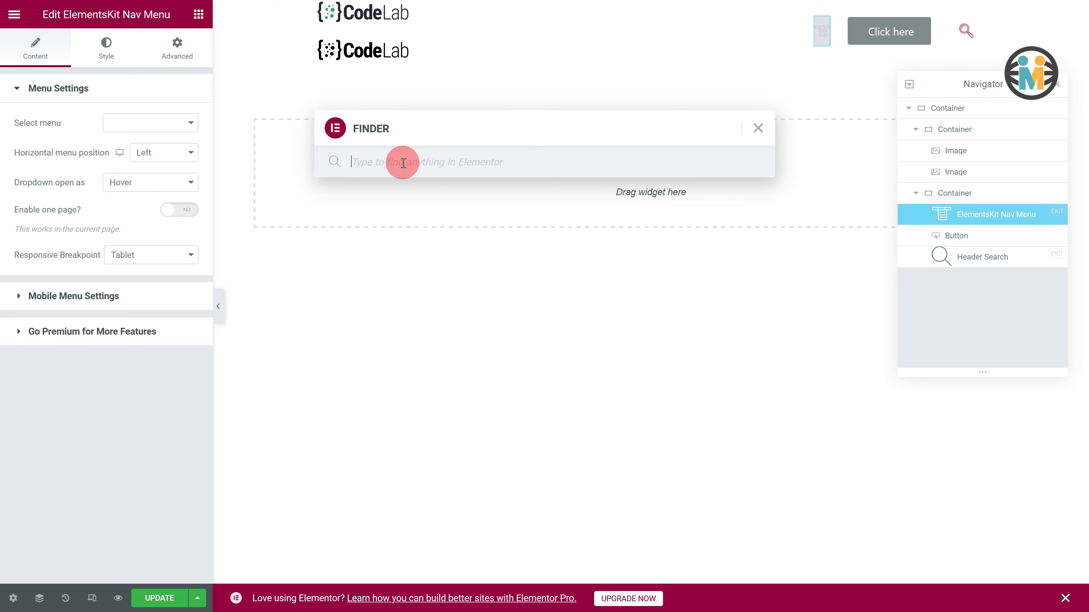
{"action": "type", "text": "menu"}
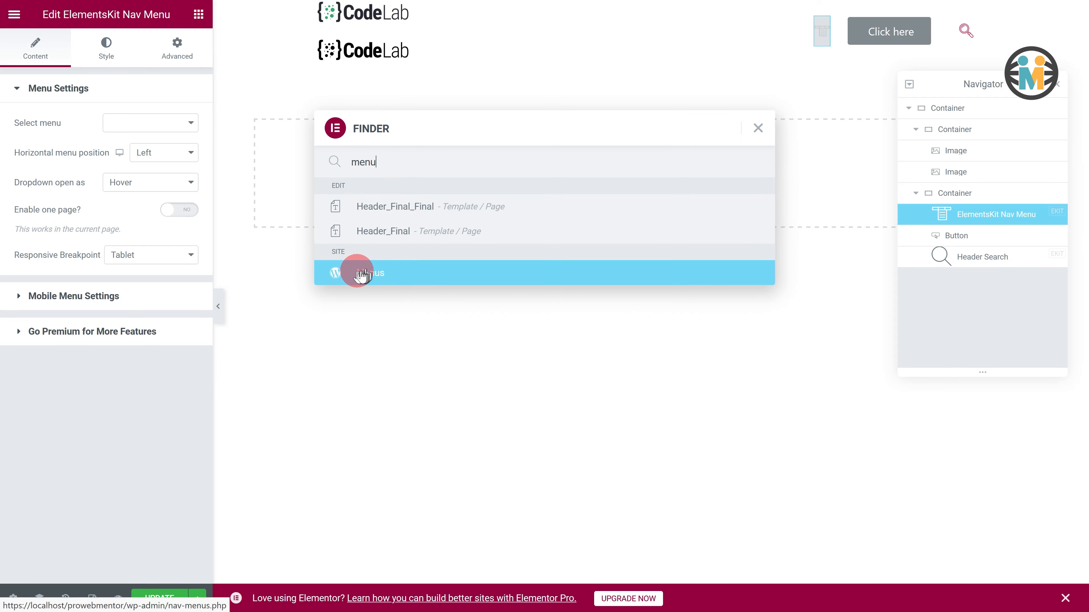
{"action": "left_click", "coordinate": [373, 274]}
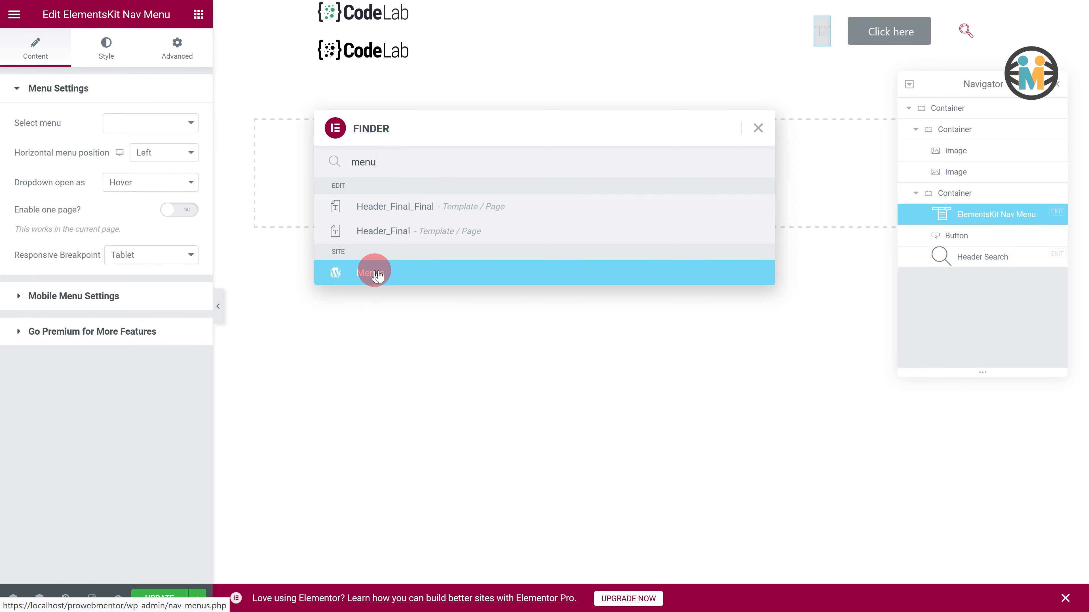
{"action": "right_click", "coordinate": [377, 274]}
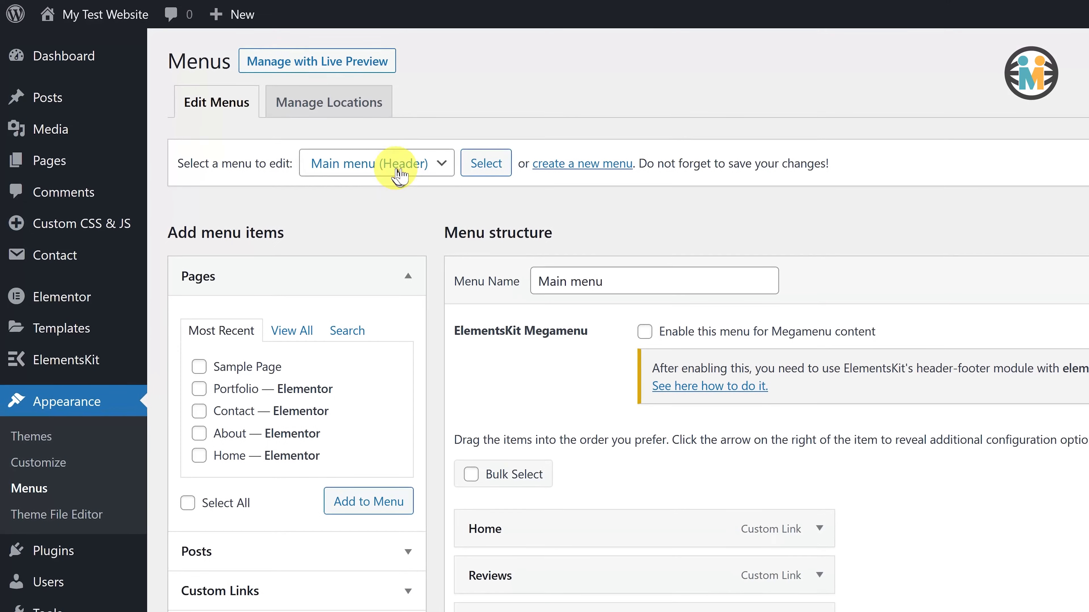
- Load the Footer Menu for editing and remove its Home item
{"action": "left_click", "coordinate": [399, 172]}
{"action": "left_click", "coordinate": [340, 192]}
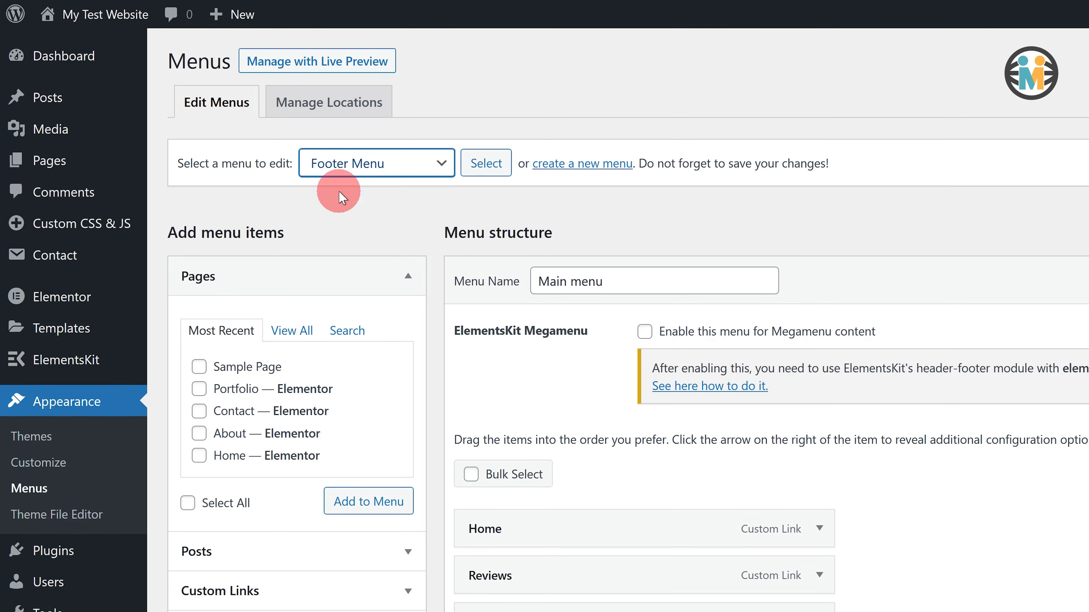
{"action": "left_click", "coordinate": [486, 165]}
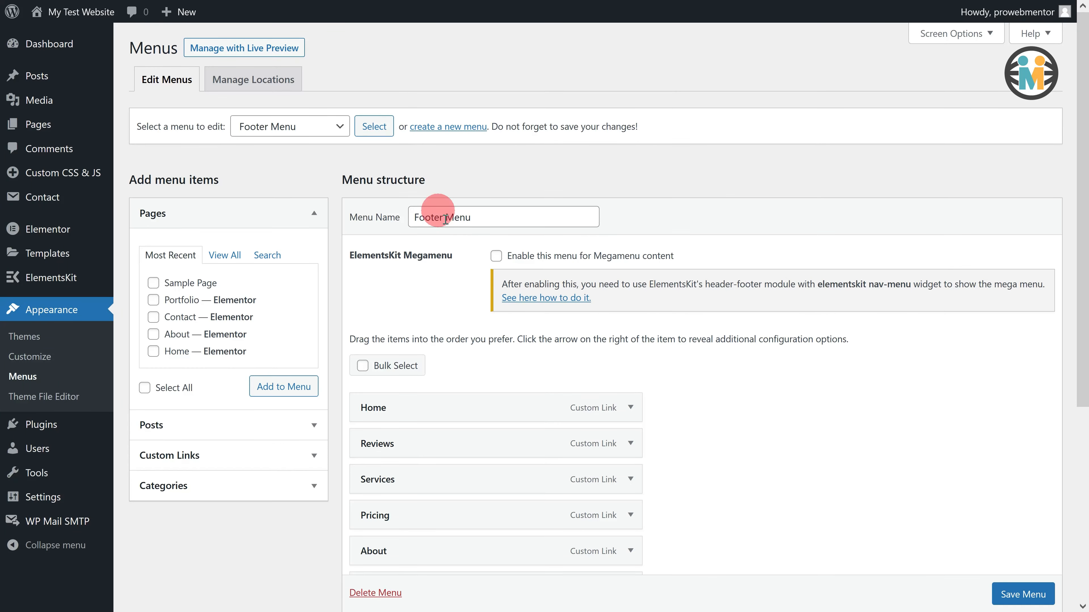
{"action": "left_click", "coordinate": [628, 408]}
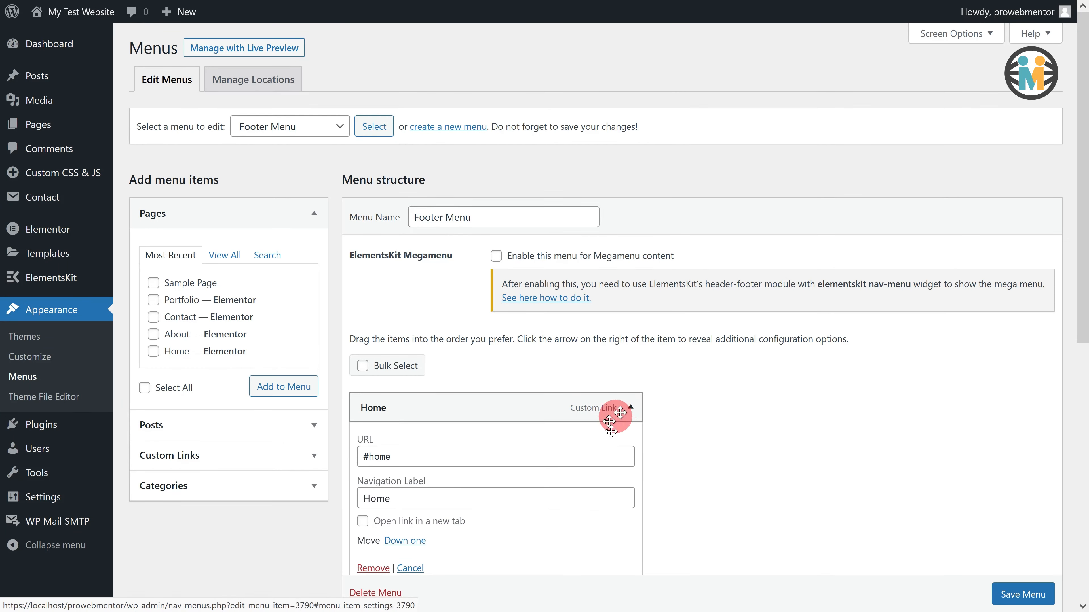
{"action": "left_click", "coordinate": [385, 566]}
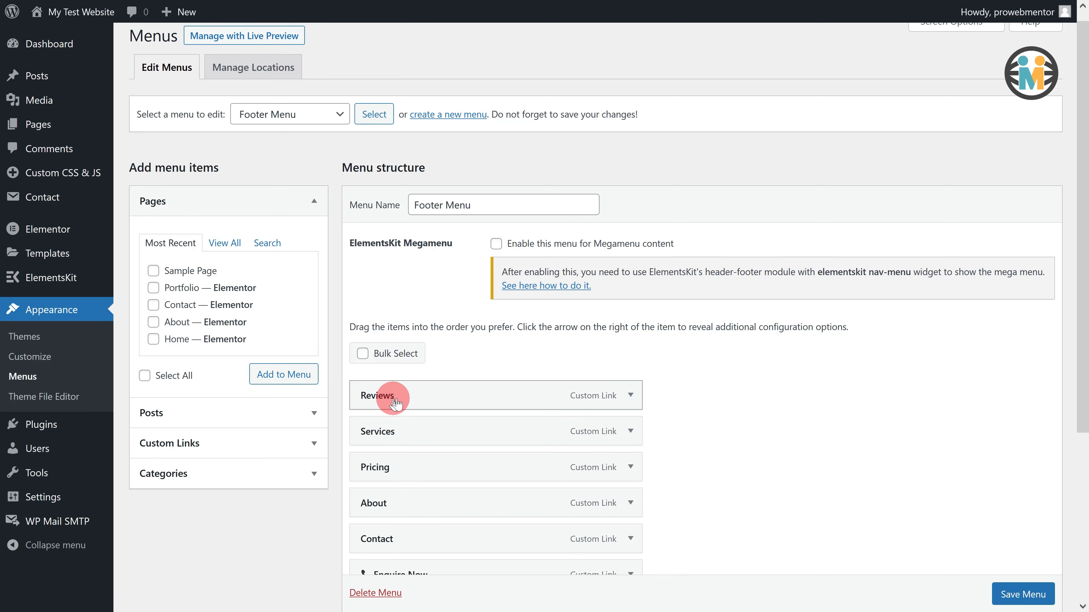
- Reorder the Footer Menu so Reviews follows Pricing with About and Contact as its sub items, and save the menu
{"action": "left_click_drag", "start_coordinate": [386, 395], "coordinate": [434, 540]}
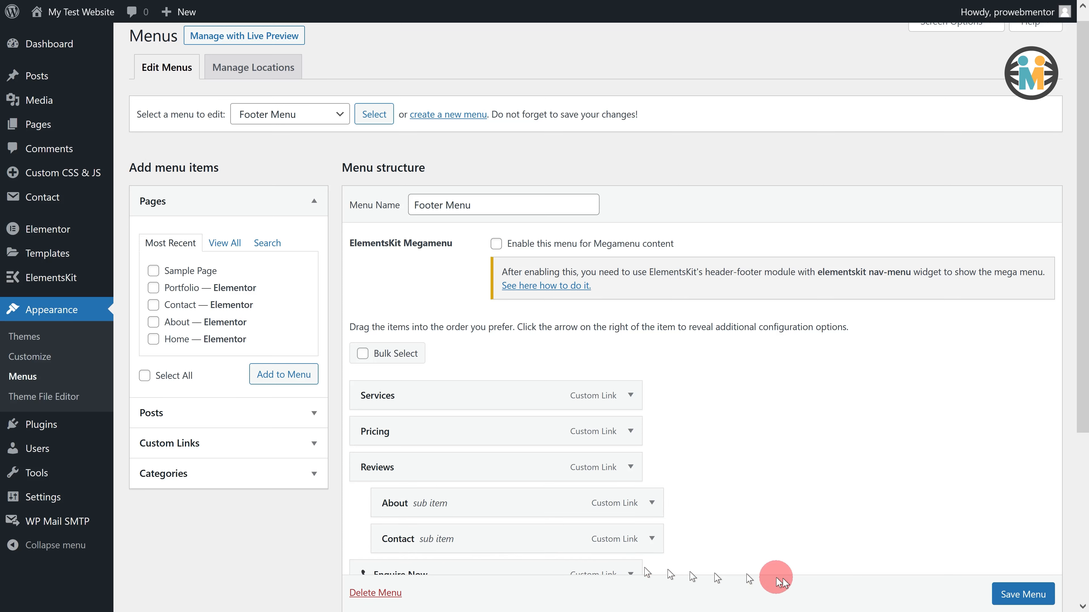
{"action": "left_click", "coordinate": [1025, 595]}
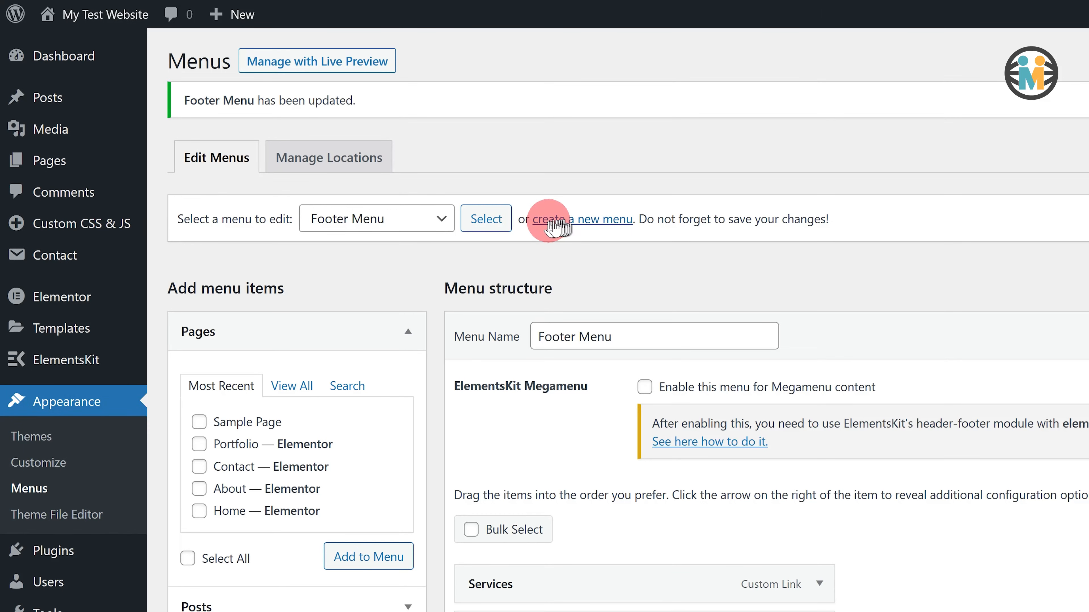
- Create a new menu named Mobile Menu
{"action": "left_click", "coordinate": [593, 222]}
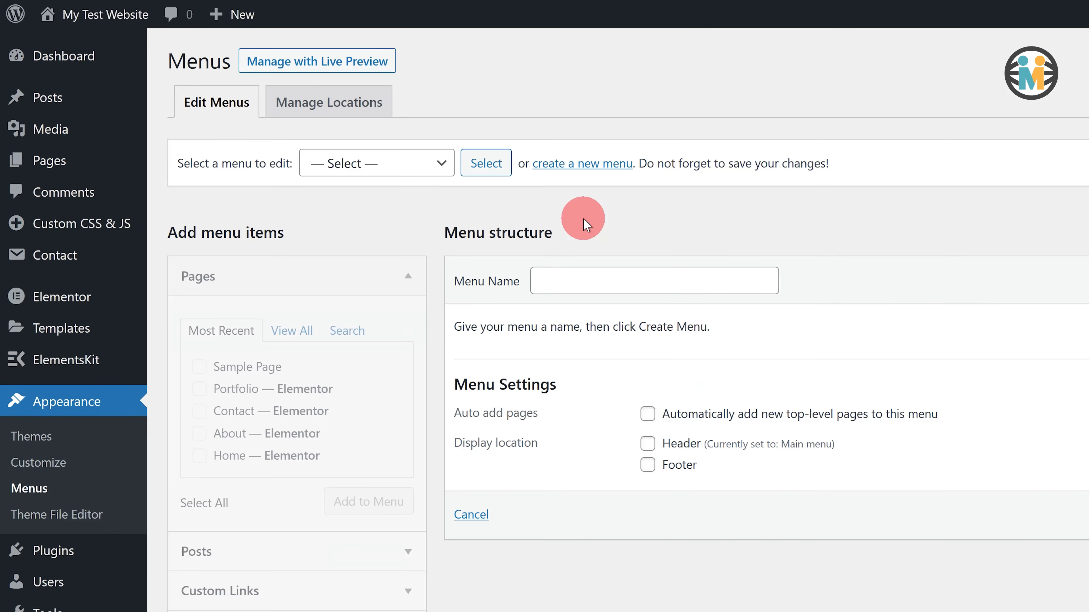
{"action": "left_click", "coordinate": [588, 281]}
{"action": "type", "text": "Mobile Menu"}
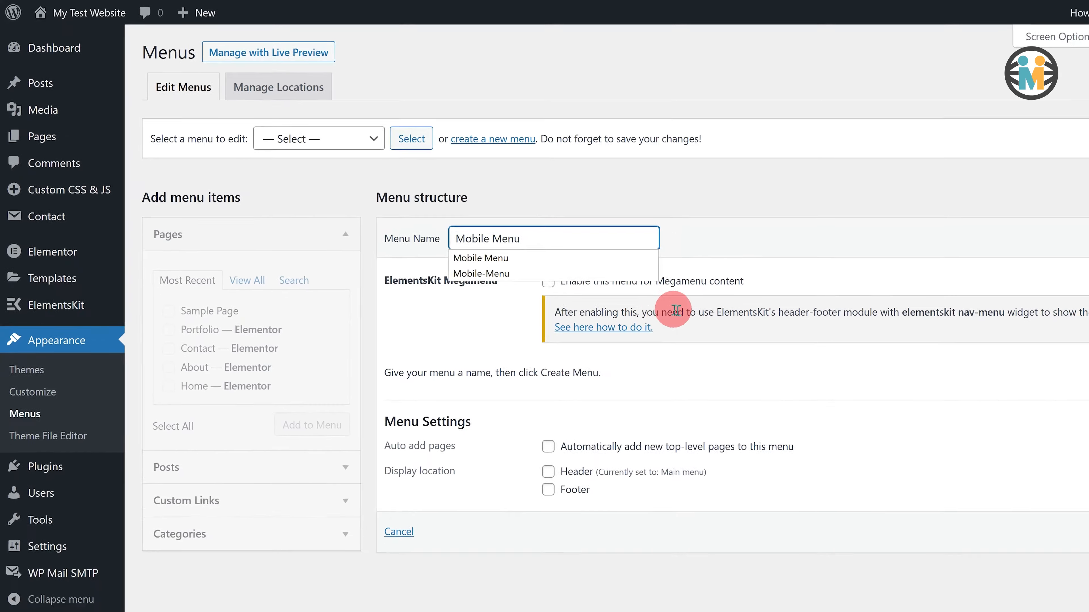
{"action": "left_click", "coordinate": [1032, 485]}
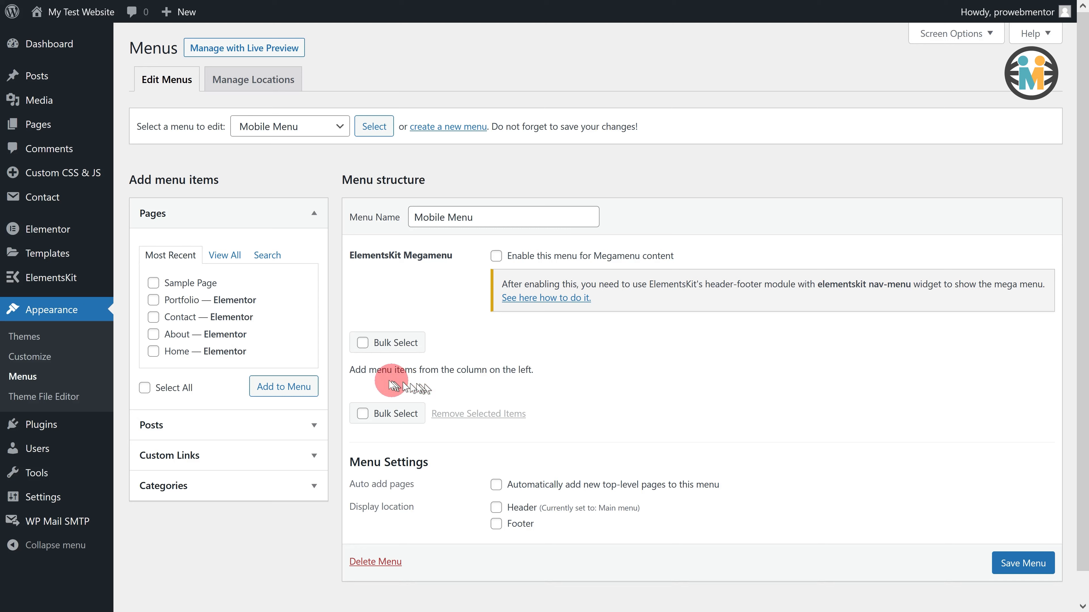
- Examine the Pages, Posts, Custom Links and Categories sources available for adding menu items
{"action": "left_click_drag", "start_coordinate": [349, 369], "coordinate": [545, 368]}
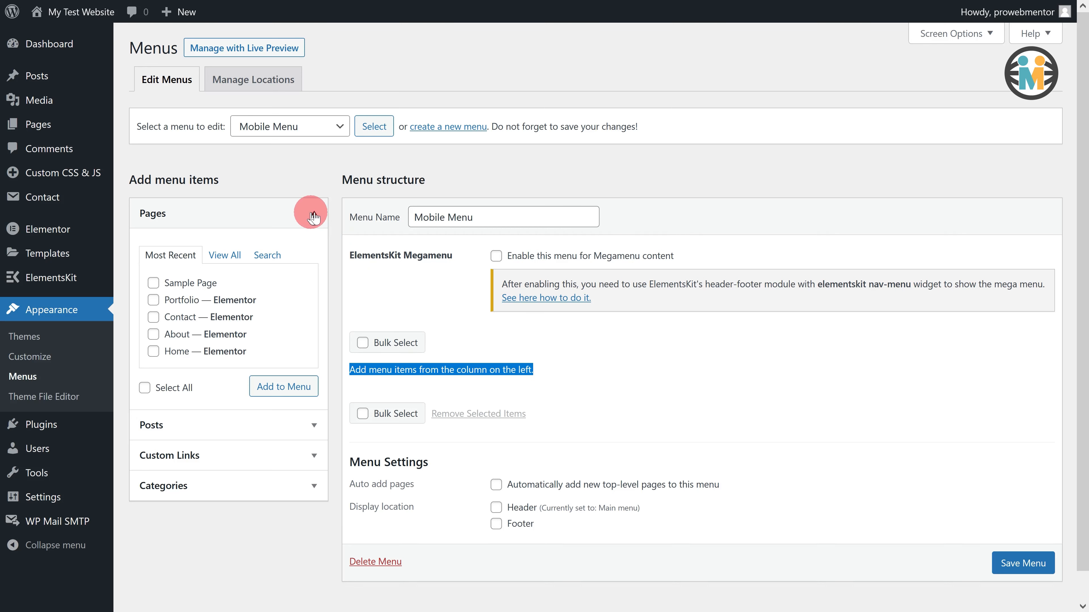
{"action": "left_click", "coordinate": [312, 214]}
{"action": "left_click", "coordinate": [294, 243]}
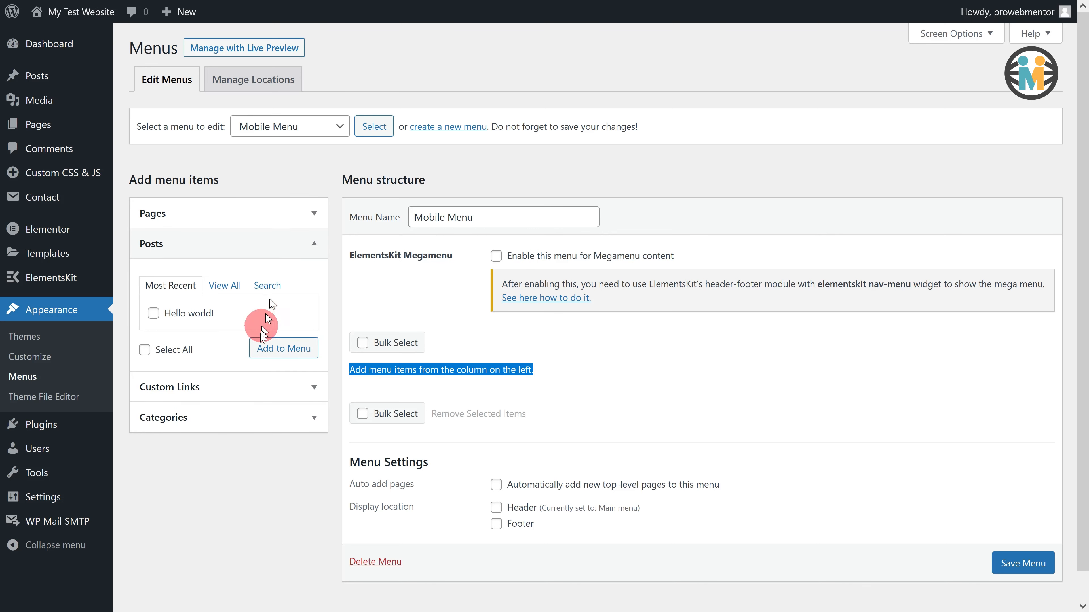
{"action": "left_click", "coordinate": [248, 384]}
{"action": "left_click", "coordinate": [243, 414]}
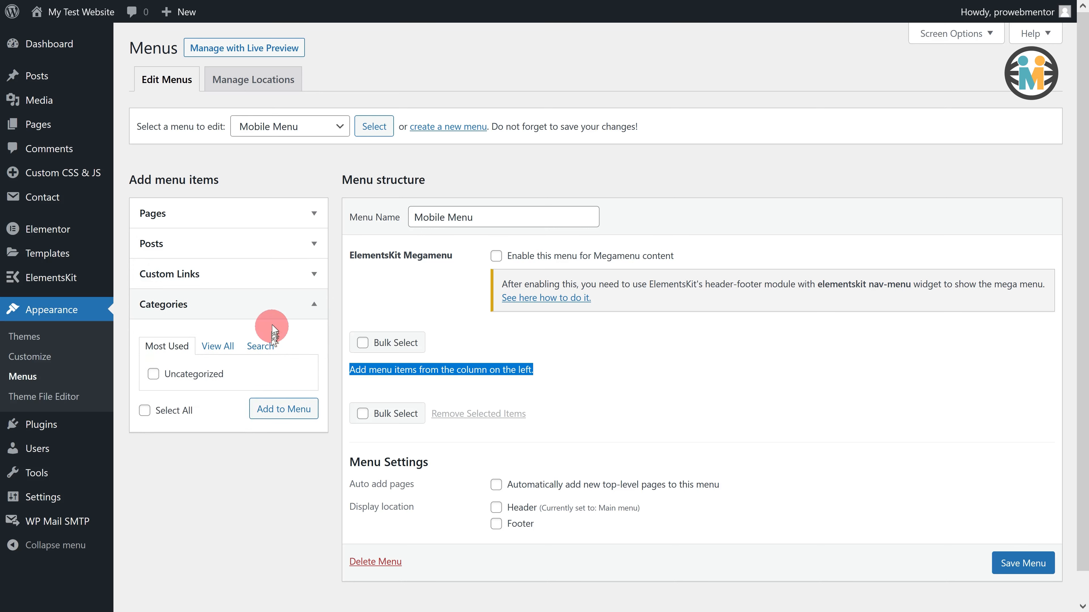
{"action": "left_click", "coordinate": [273, 316]}
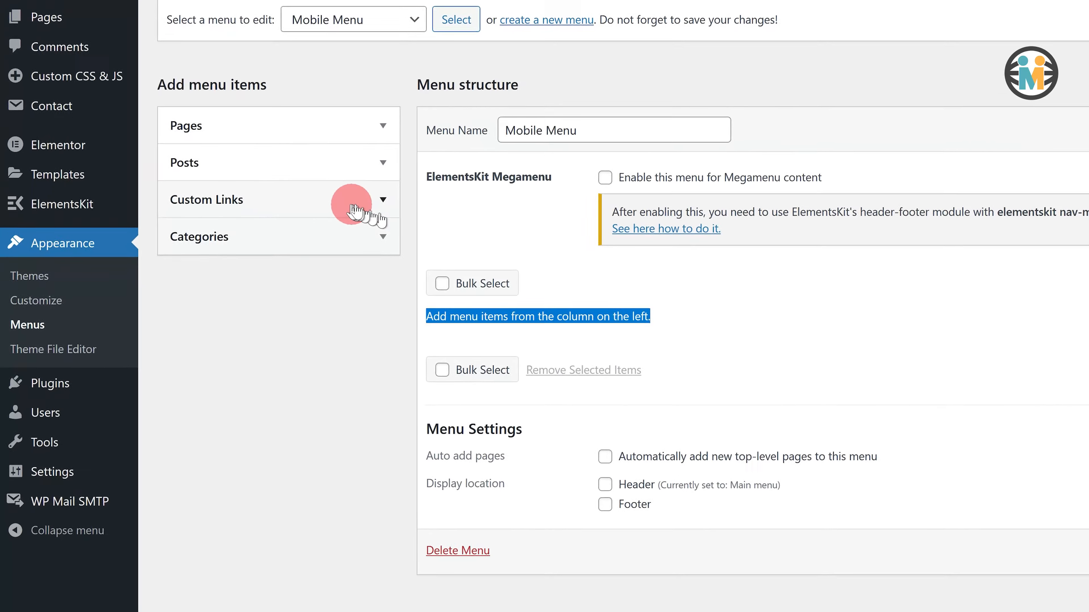
- Add a custom link with the URL #home and the link text Home to the Mobile Menu
{"action": "left_click", "coordinate": [285, 275]}
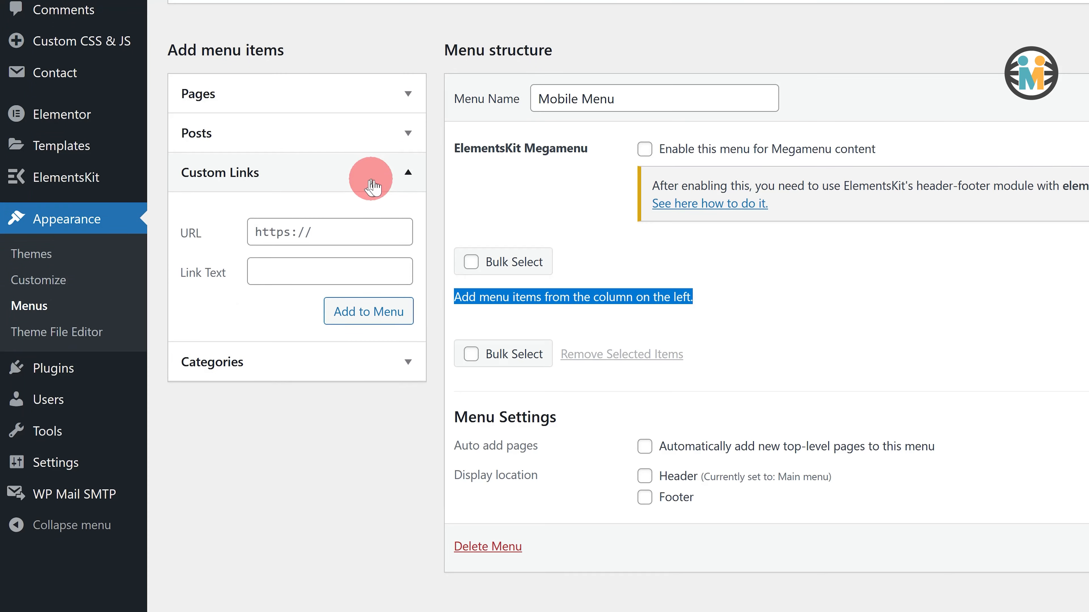
{"action": "left_click", "coordinate": [302, 228]}
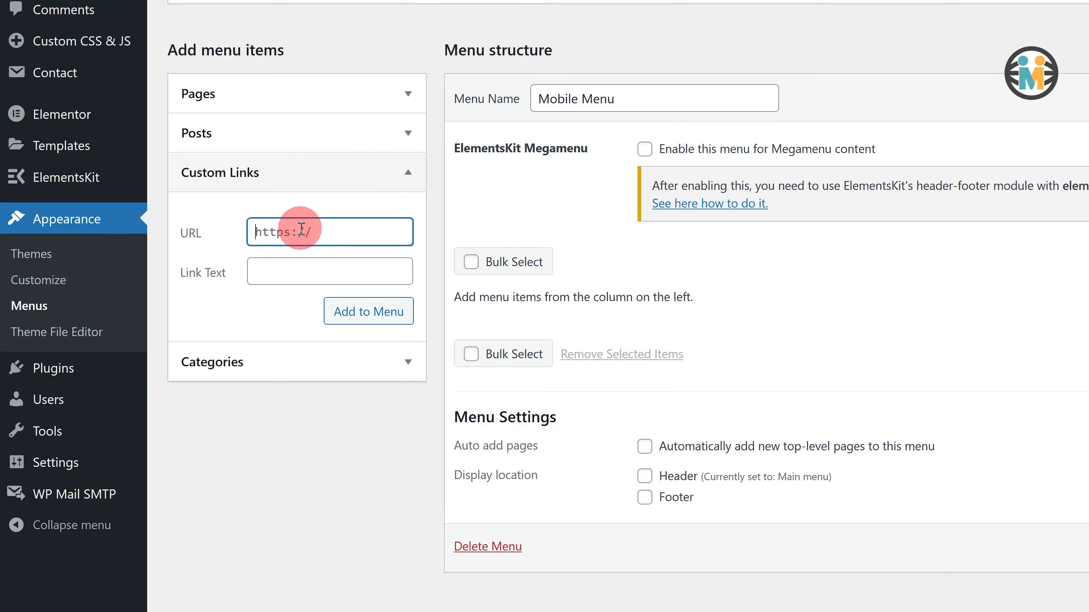
{"action": "type", "text": "#home"}
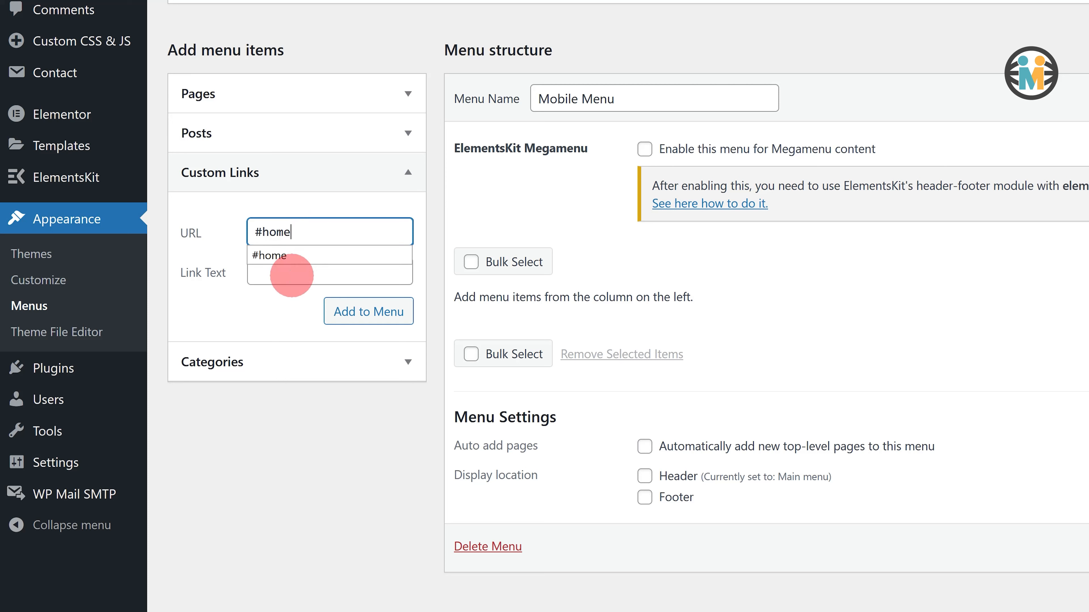
{"action": "left_click", "coordinate": [293, 274]}
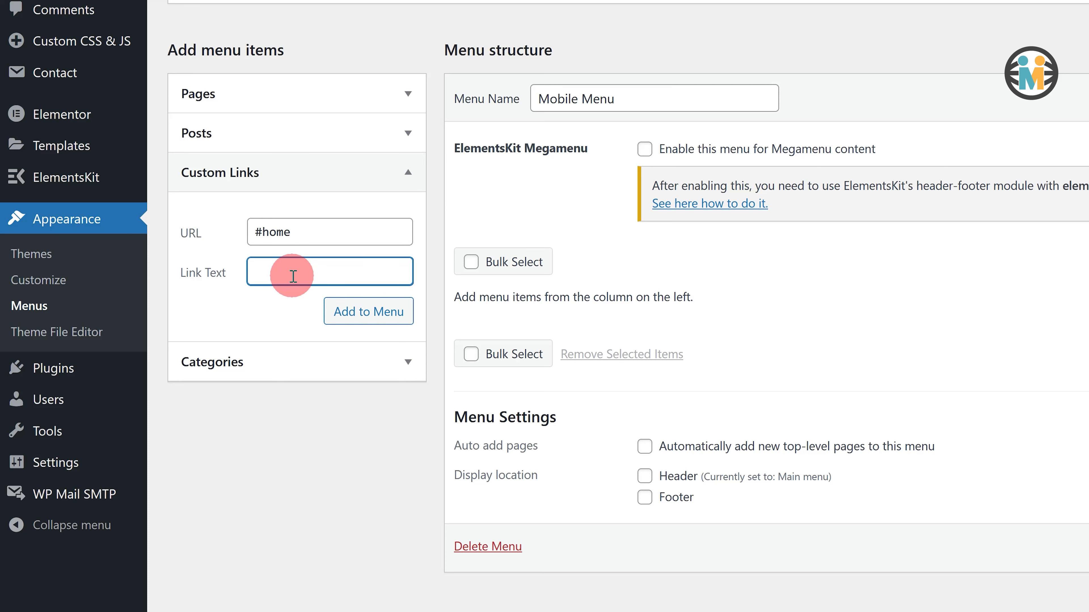
{"action": "type", "text": "Home"}
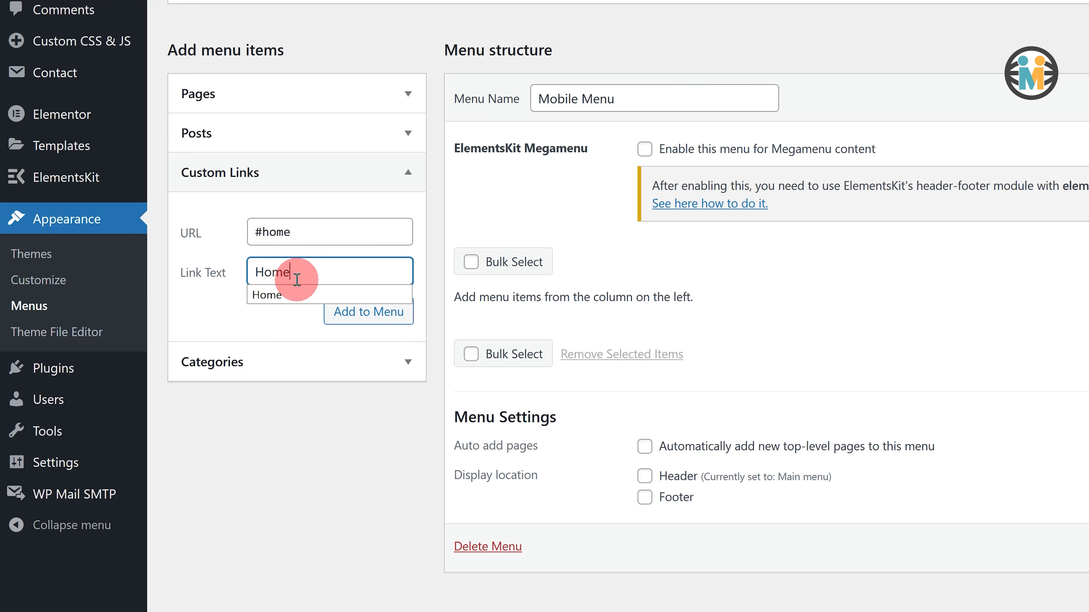
{"action": "left_click", "coordinate": [347, 311]}
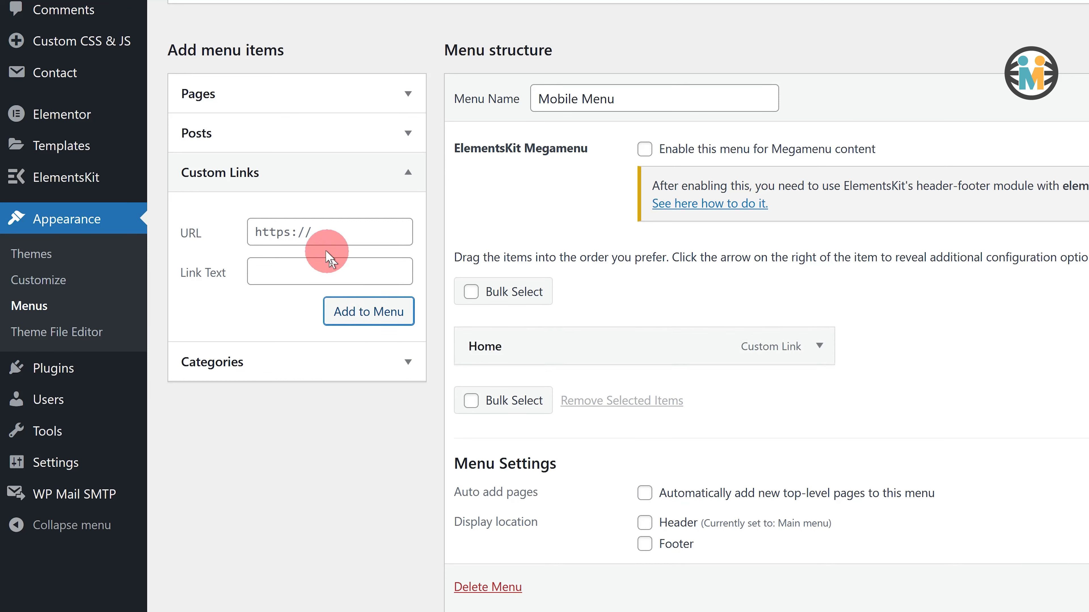
- Add a custom link with the URL #testimonials and the link text Reviews to the menu
{"action": "left_click", "coordinate": [322, 235]}
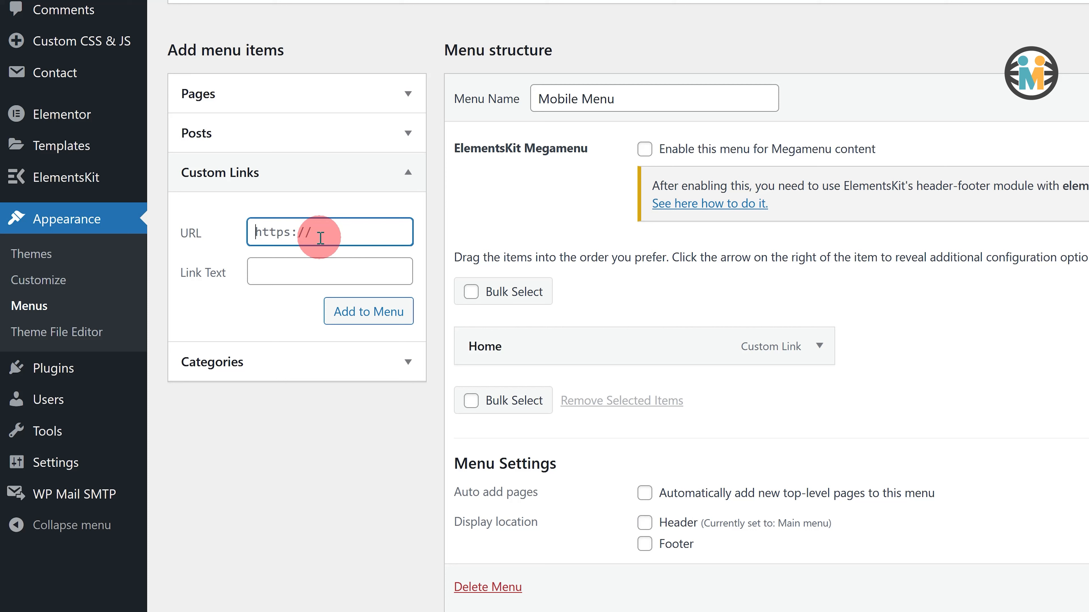
{"action": "type", "text": "#testimonials"}
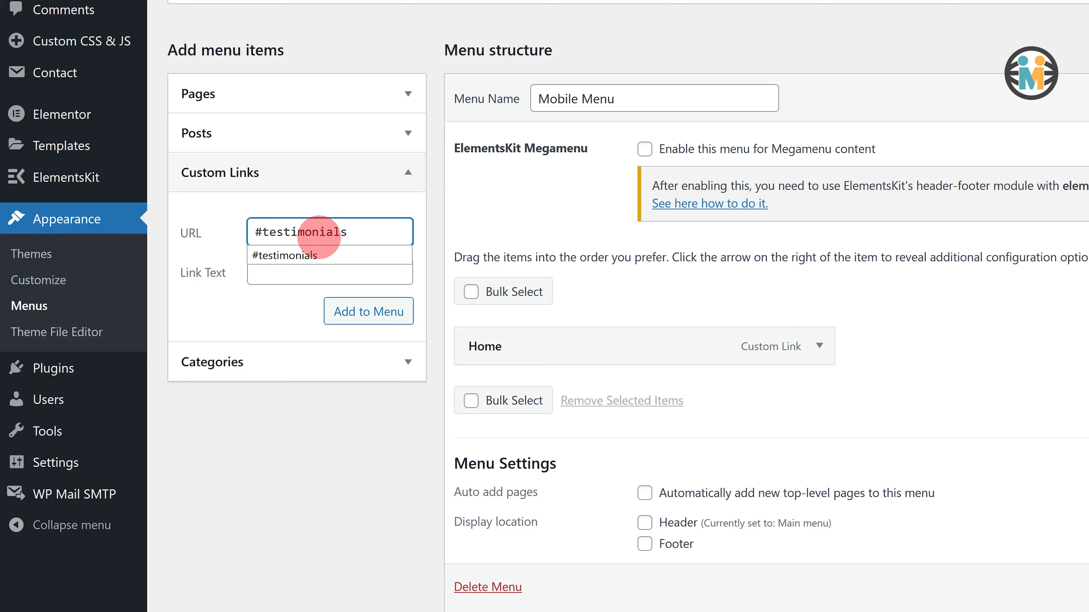
{"action": "left_click", "coordinate": [308, 273]}
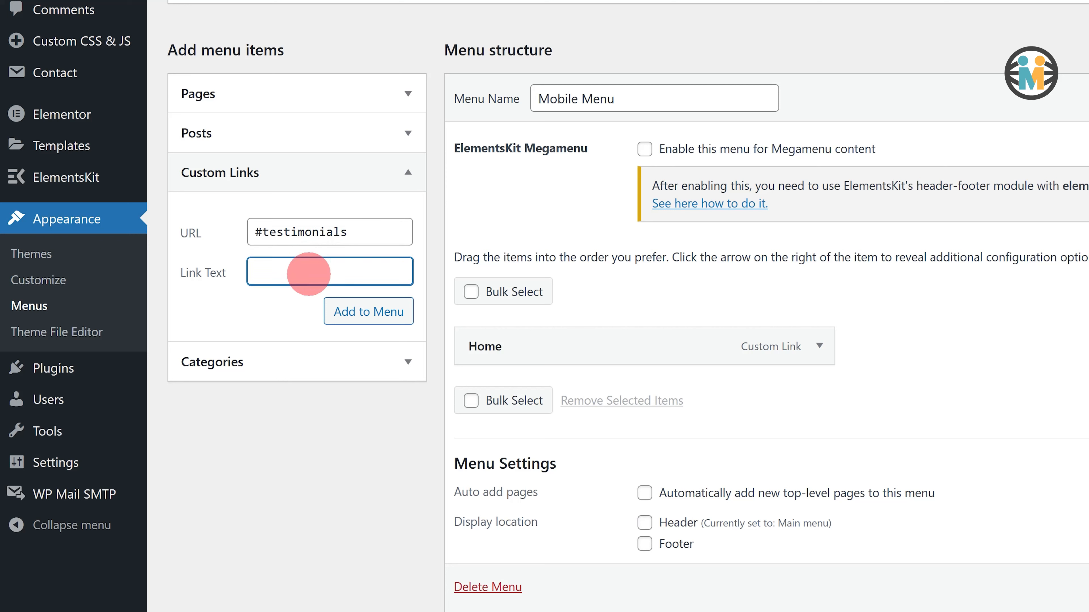
{"action": "type", "text": "Reviews"}
{"action": "left_click", "coordinate": [348, 313]}
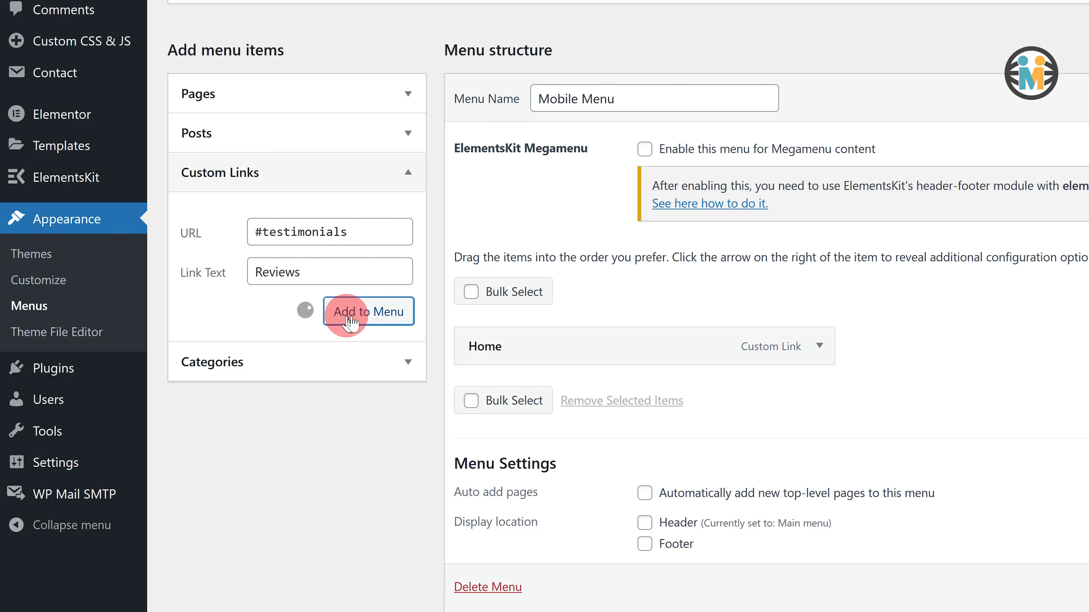
- Add a custom link with the URL #services and the link text Services to the menu
{"action": "left_click", "coordinate": [312, 231]}
{"action": "type", "text": "#services"}
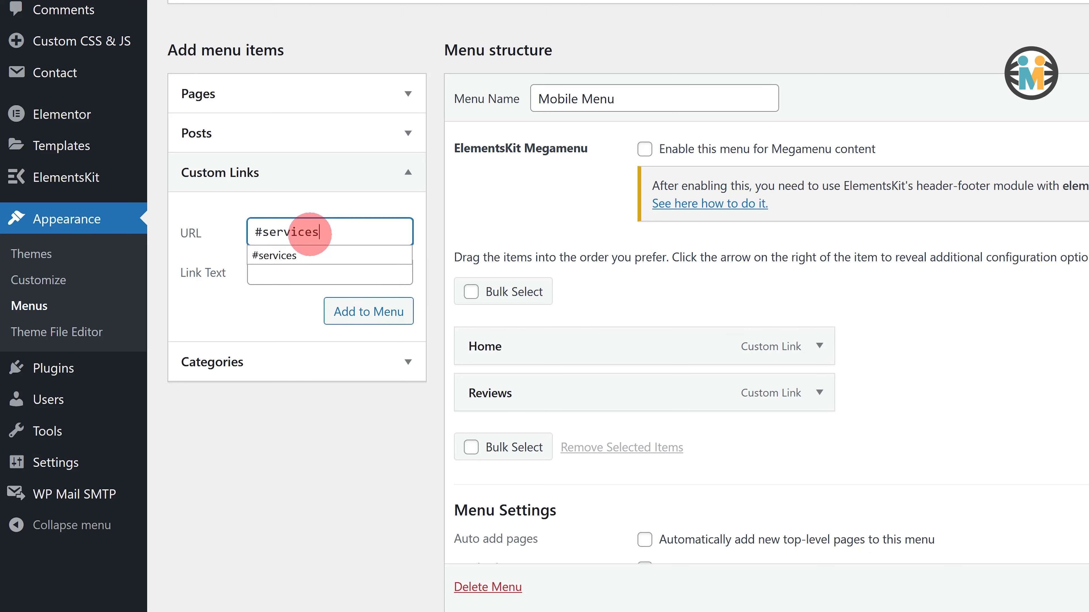
{"action": "left_click", "coordinate": [301, 271]}
{"action": "type", "text": "Services"}
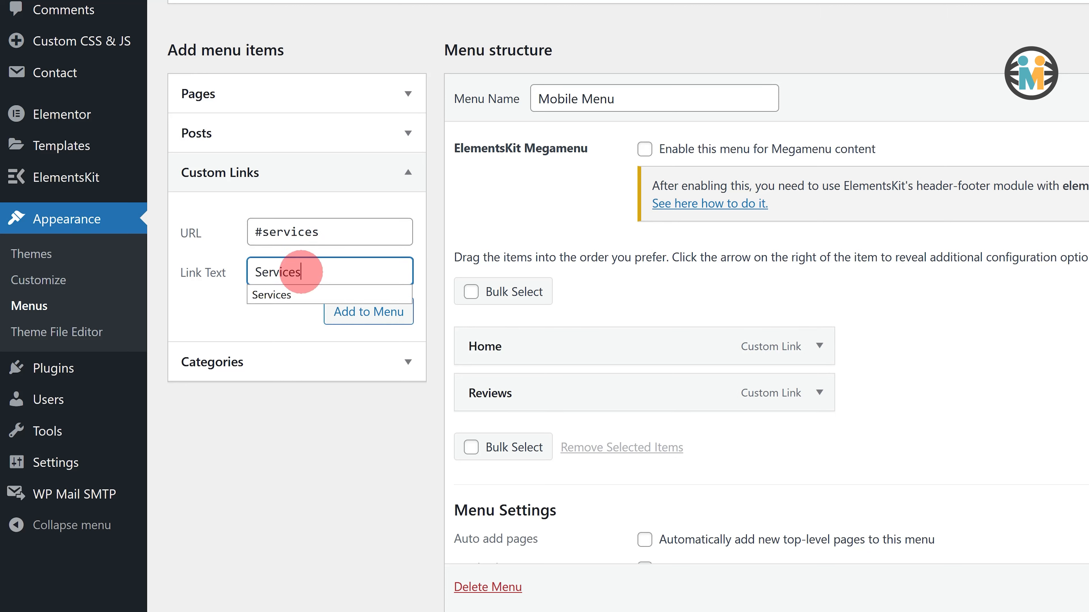
{"action": "left_click", "coordinate": [347, 311]}
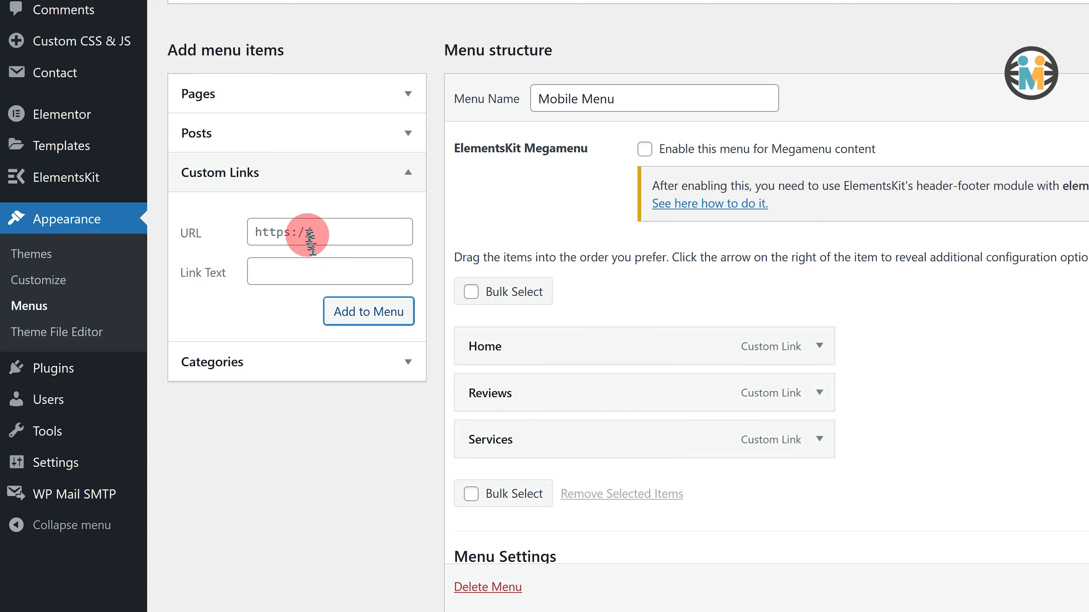
- Add a custom link with the URL #pricing and the link text Pricing to the menu
{"action": "left_click", "coordinate": [311, 234]}
{"action": "type", "text": "#pricing"}
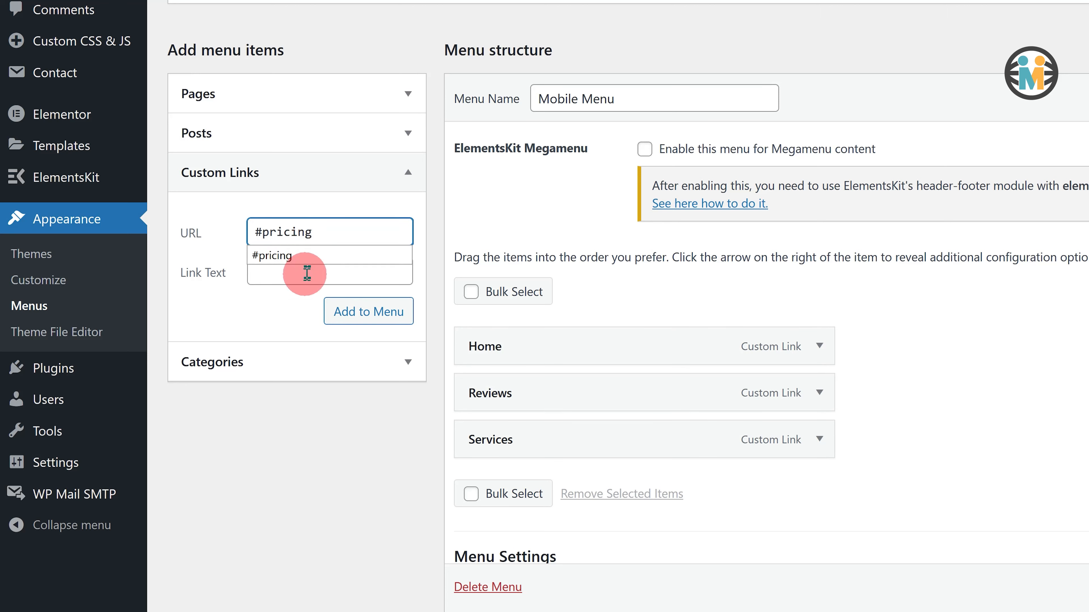
{"action": "left_click", "coordinate": [307, 273]}
{"action": "type", "text": "Pricing"}
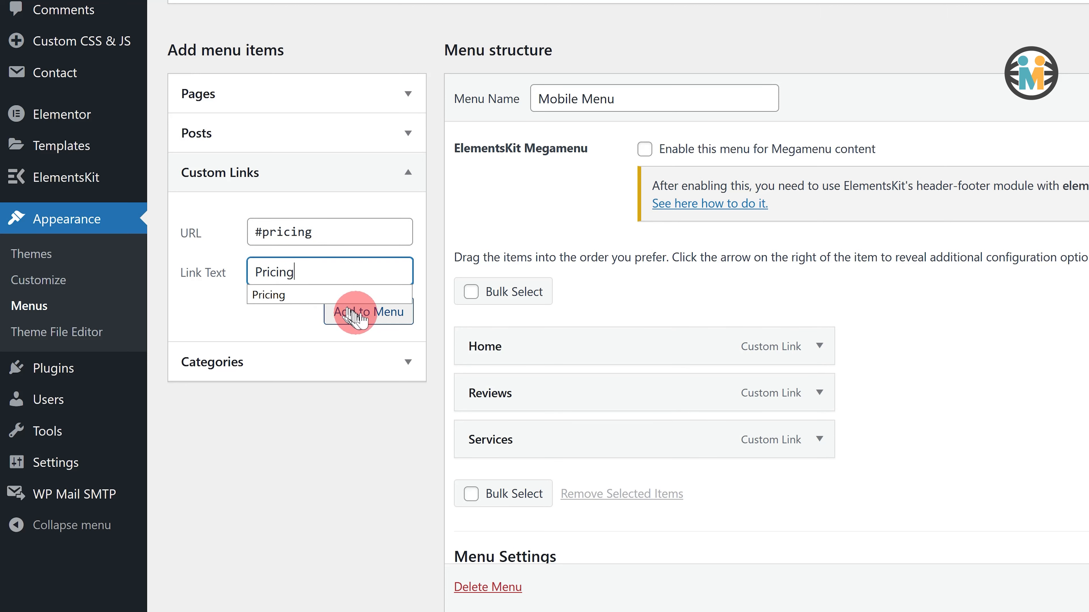
{"action": "left_click", "coordinate": [355, 316]}
- Add a custom link with the URL #about-us and the link text About to the menu
{"action": "left_click", "coordinate": [326, 243]}
{"action": "type", "text": "#a"}
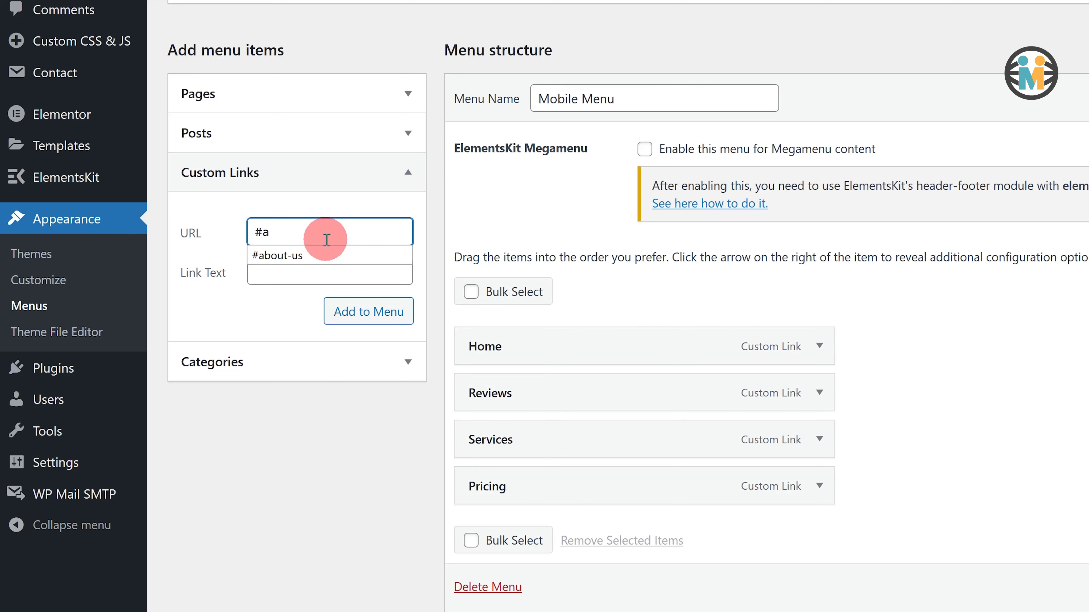
{"action": "key", "text": "Down"}
{"action": "key", "text": "Return"}
{"action": "key", "text": "Tab"}
{"action": "type", "text": "A"}
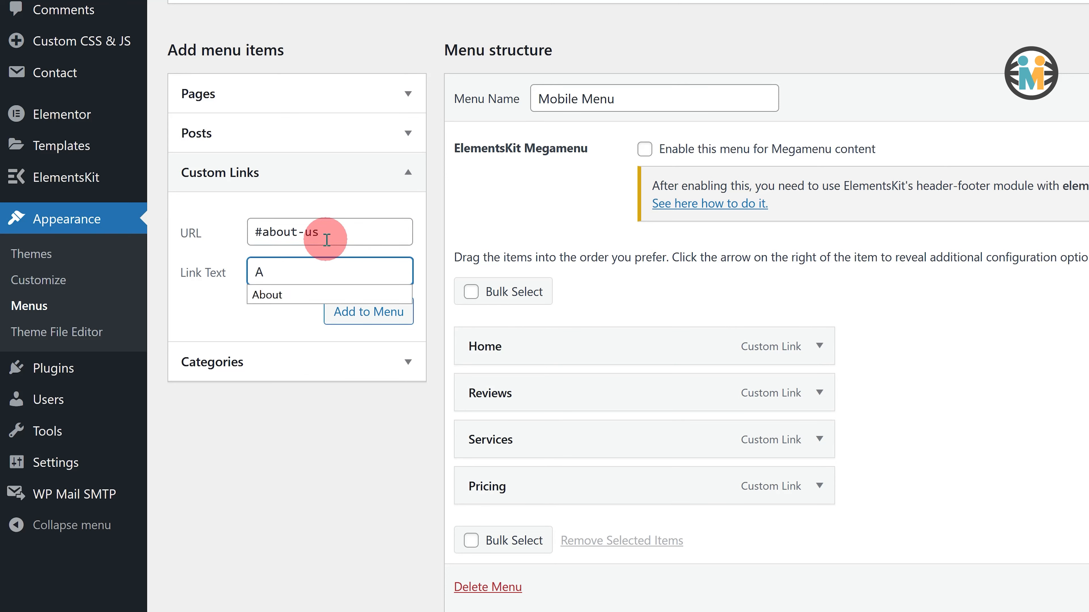
{"action": "type", "text": "b"}
{"action": "key", "text": "Down"}
{"action": "key", "text": "Return"}
{"action": "left_click", "coordinate": [347, 310]}
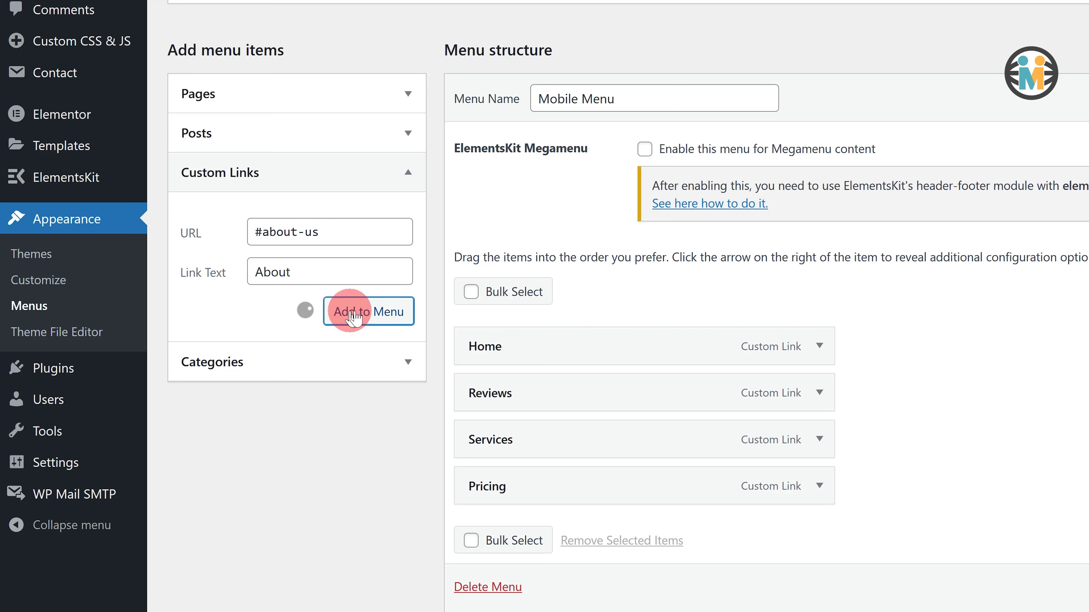
- Add a custom link with the URL #contact-us and the link text Contact to the menu
{"action": "left_click", "coordinate": [319, 232]}
{"action": "type", "text": "#"}
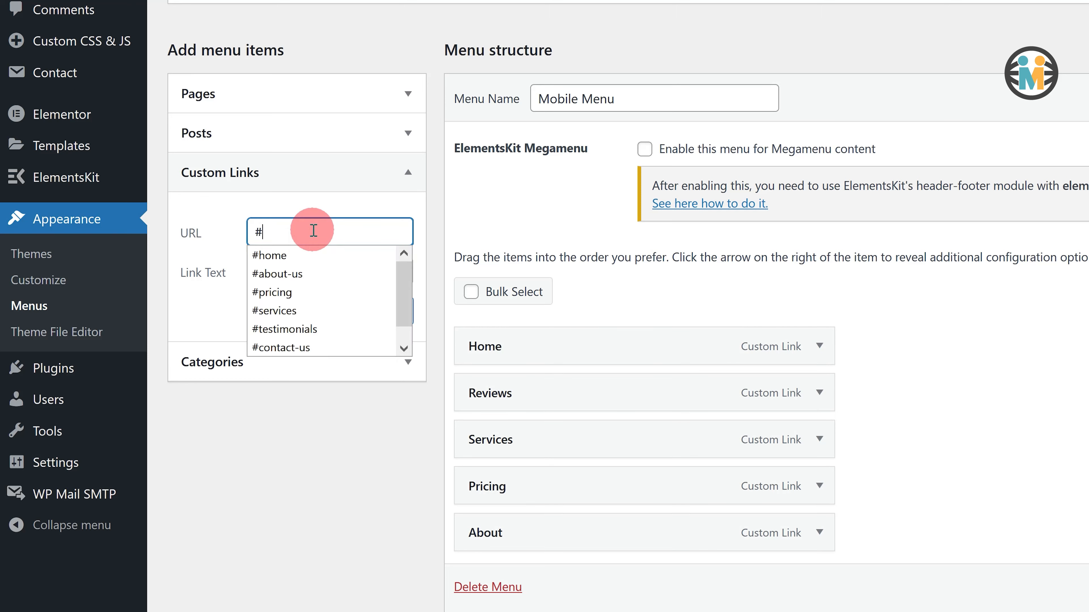
{"action": "type", "text": "c"}
{"action": "key", "text": "Down"}
{"action": "key", "text": "Return"}
{"action": "key", "text": "Tab"}
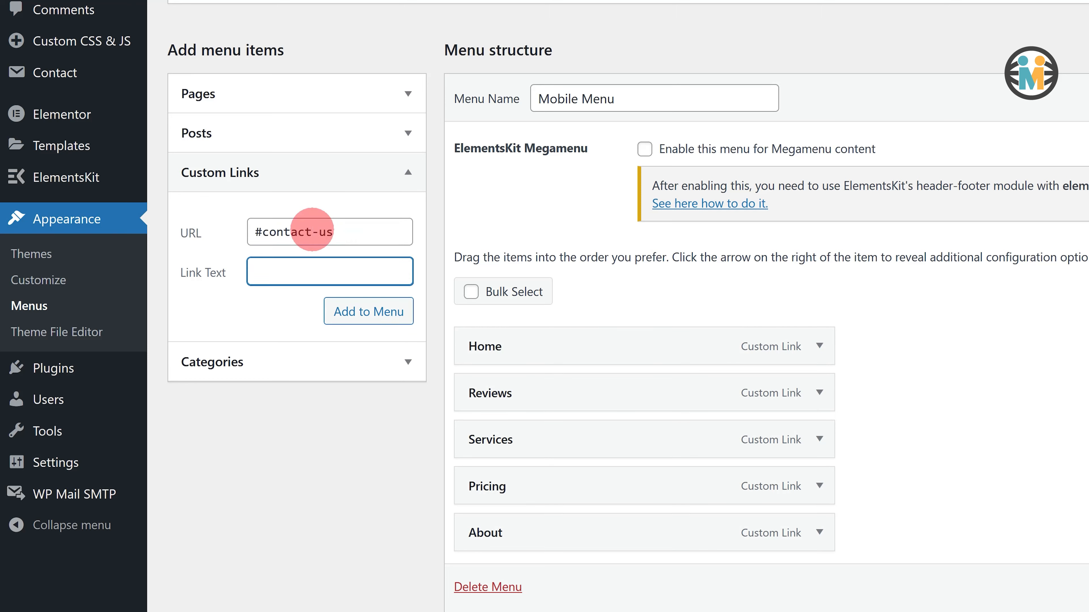
{"action": "type", "text": "C"}
{"action": "key", "text": "Down"}
{"action": "key", "text": "Return"}
{"action": "left_click", "coordinate": [359, 316]}
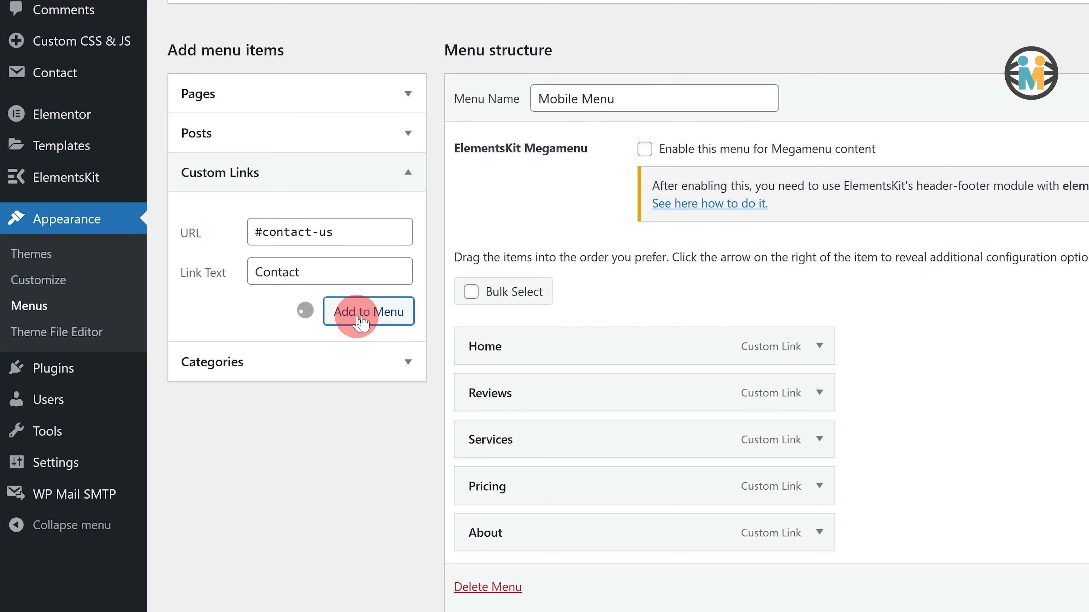
- Add a custom link with the placeholder URL # and the link text Enquire Now to the menu
{"action": "left_click", "coordinate": [300, 235]}
{"action": "type", "text": "#"}
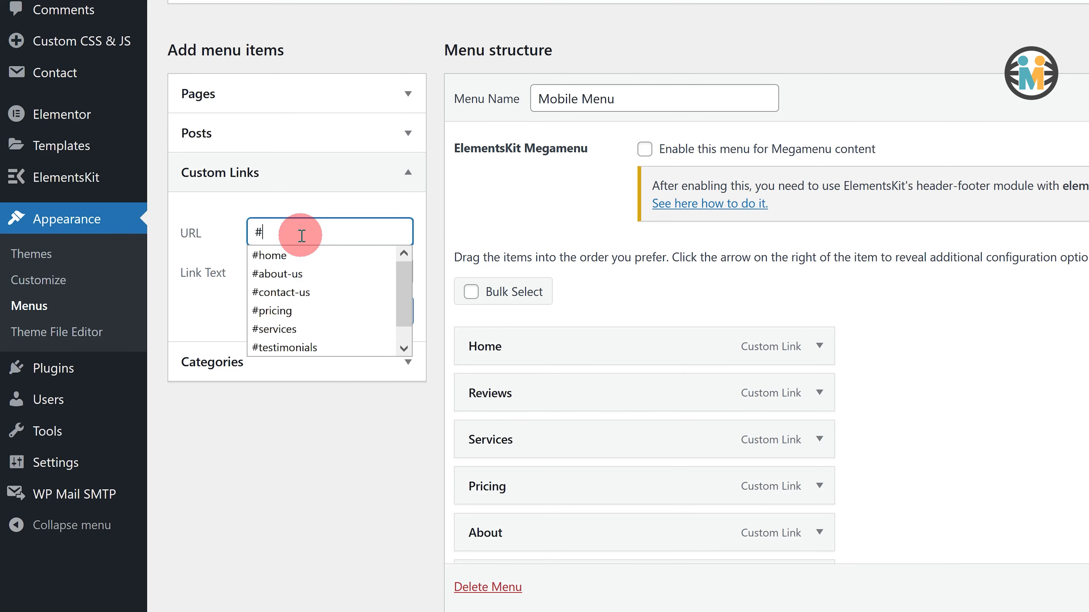
{"action": "key", "text": "Tab"}
{"action": "type", "text": "E"}
{"action": "key", "text": "Down"}
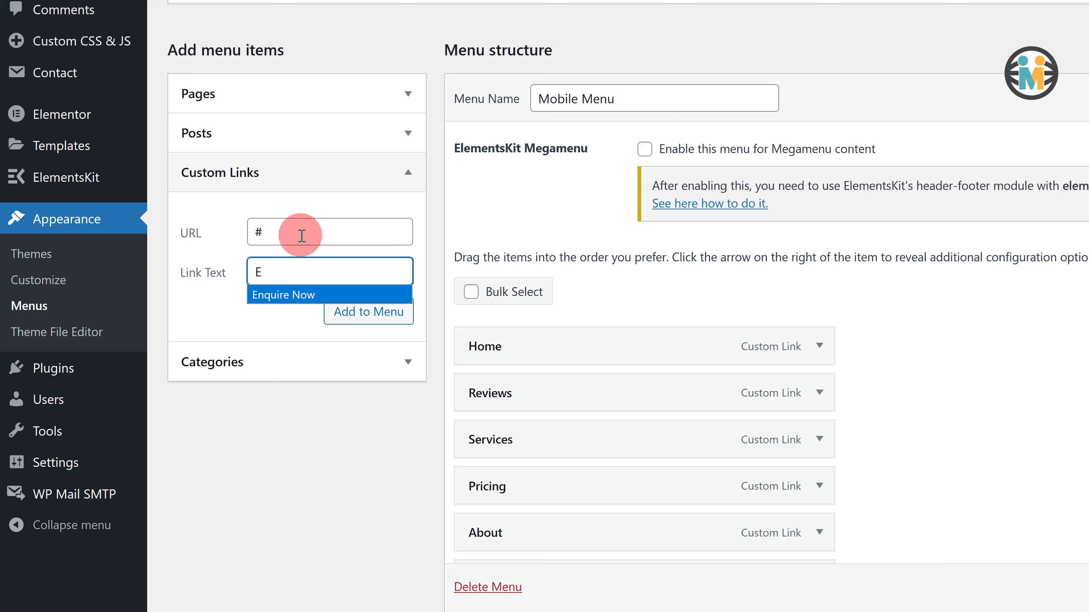
{"action": "key", "text": "Return"}
{"action": "left_click", "coordinate": [356, 312]}
- Expand the Enquire Now item's settings and enable the CSS Classes advanced property for menu items
{"action": "scroll", "coordinate": [644, 347], "scroll_direction": "down", "scroll_amount": 4}
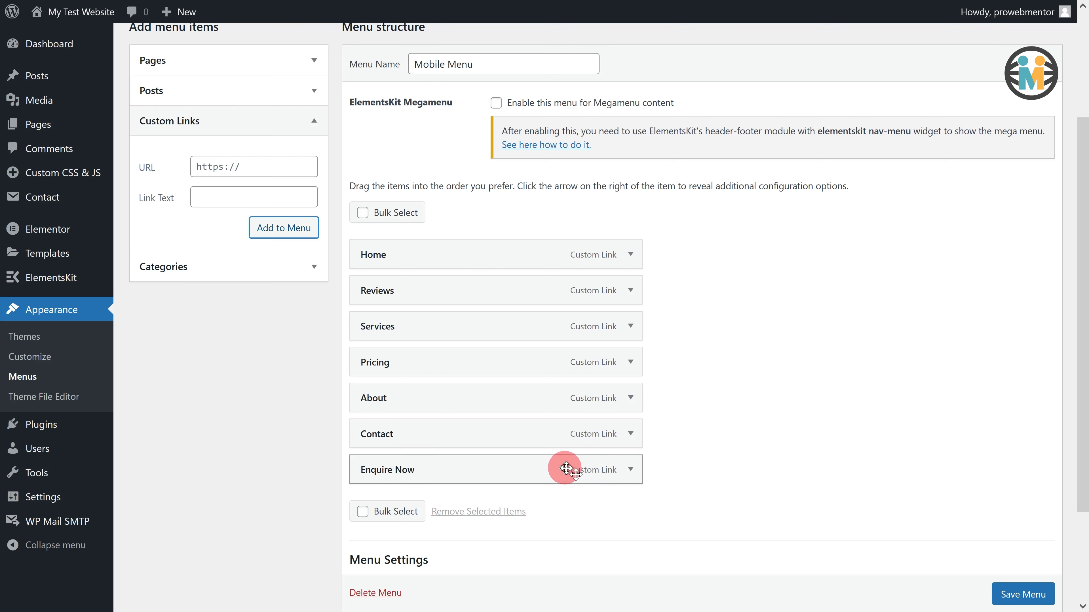
{"action": "left_click", "coordinate": [630, 471]}
{"action": "scroll", "coordinate": [506, 472], "scroll_direction": "down", "scroll_amount": 2}
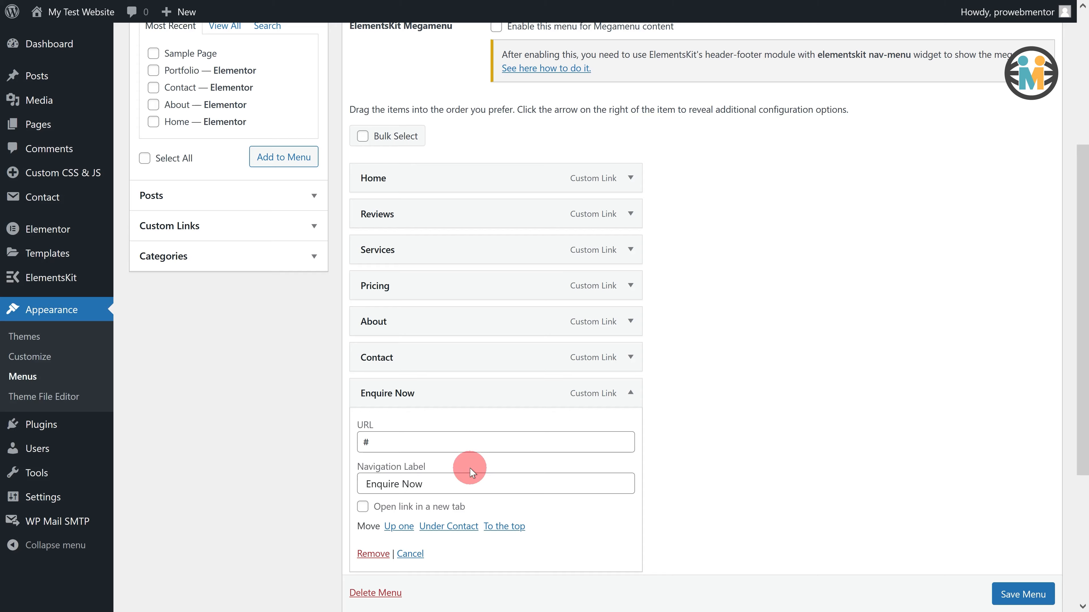
{"action": "scroll", "coordinate": [956, 115], "scroll_direction": "up", "scroll_amount": 5}
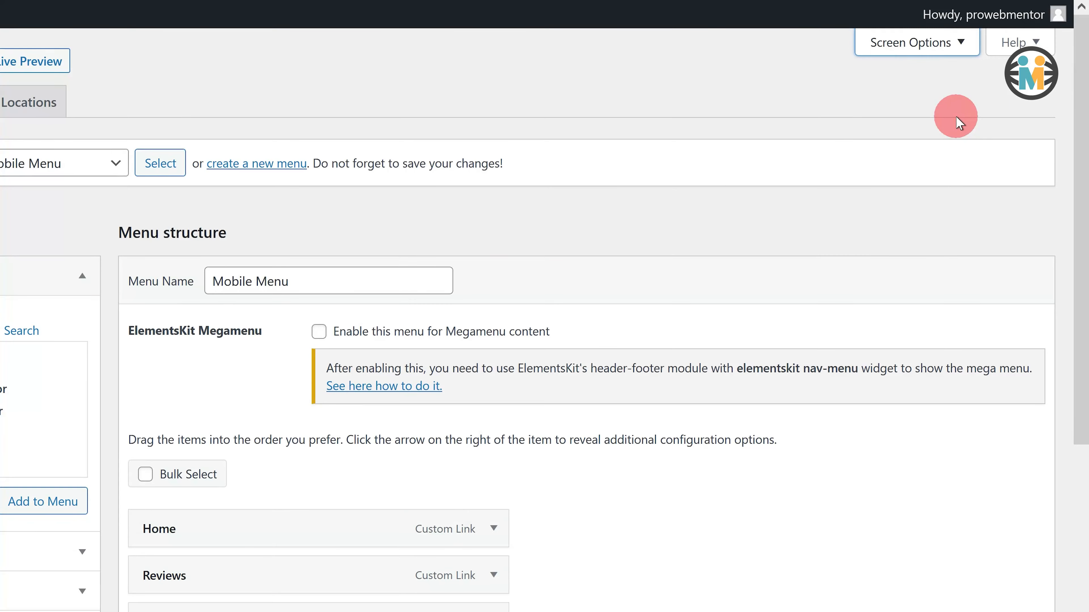
{"action": "left_click", "coordinate": [924, 46]}
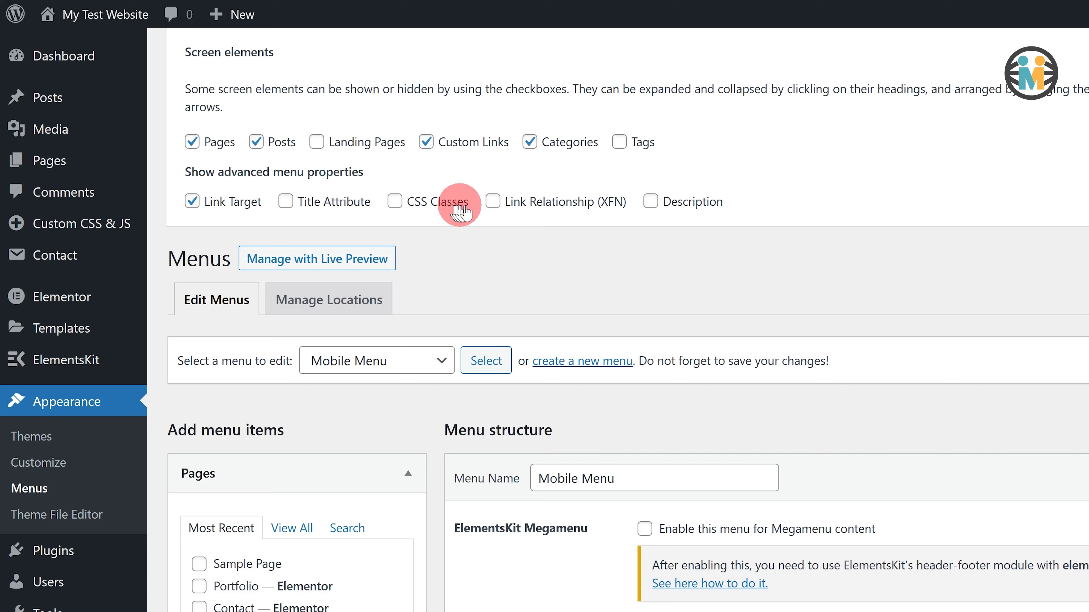
{"action": "left_click", "coordinate": [395, 201]}
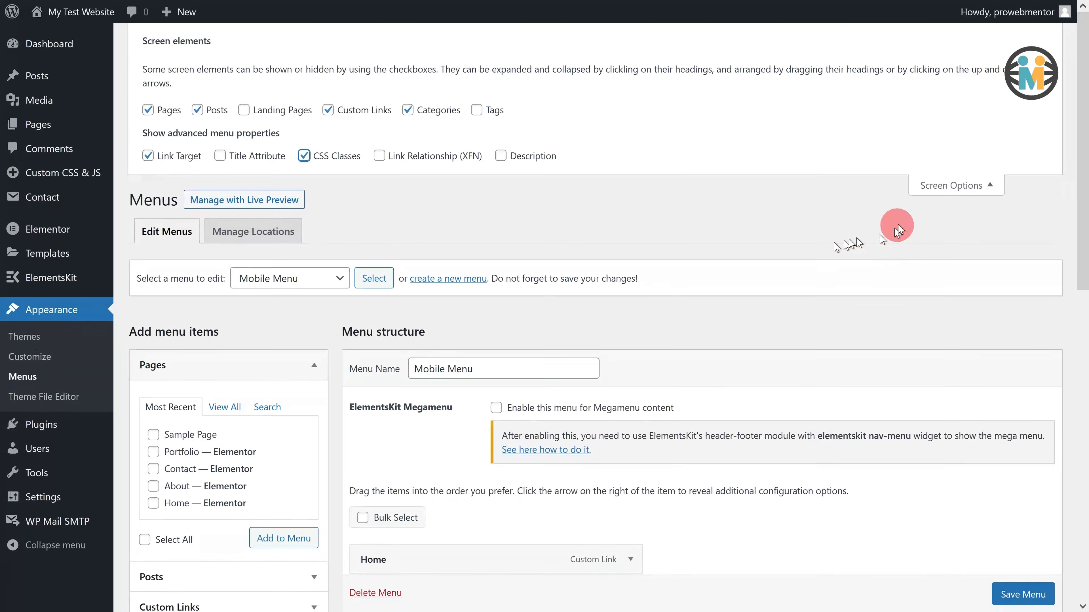
{"action": "left_click", "coordinate": [943, 184]}
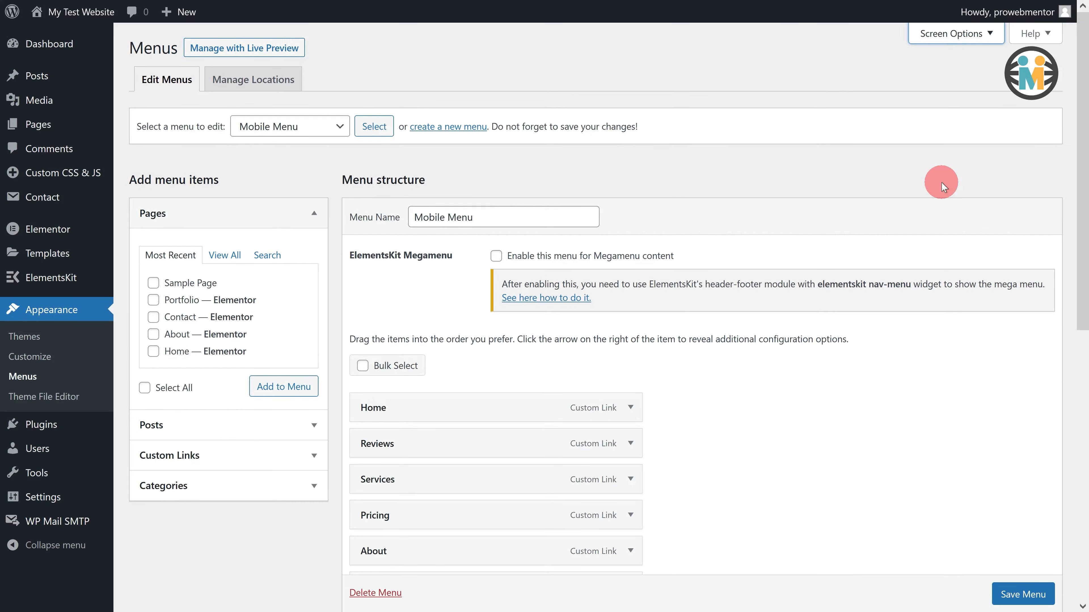
- Change the Enquire Now item's URL to a tel: link with the phone number and put a telephone emoji before its navigation label
{"action": "scroll", "coordinate": [851, 226], "scroll_direction": "down", "scroll_amount": 6}
{"action": "scroll", "coordinate": [828, 239], "scroll_direction": "down", "scroll_amount": 3}
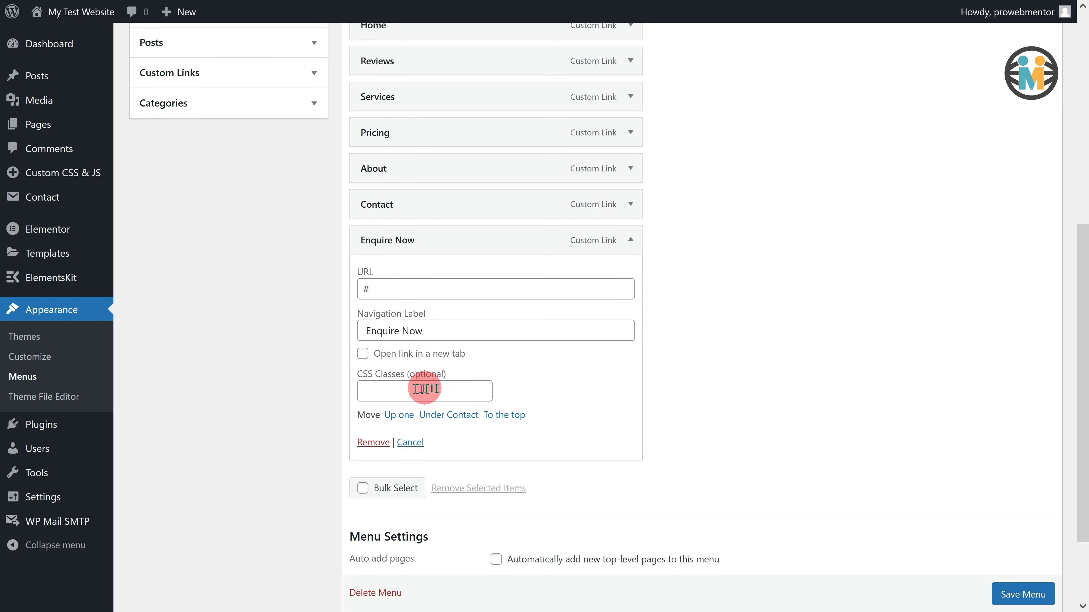
{"action": "left_click", "coordinate": [390, 391]}
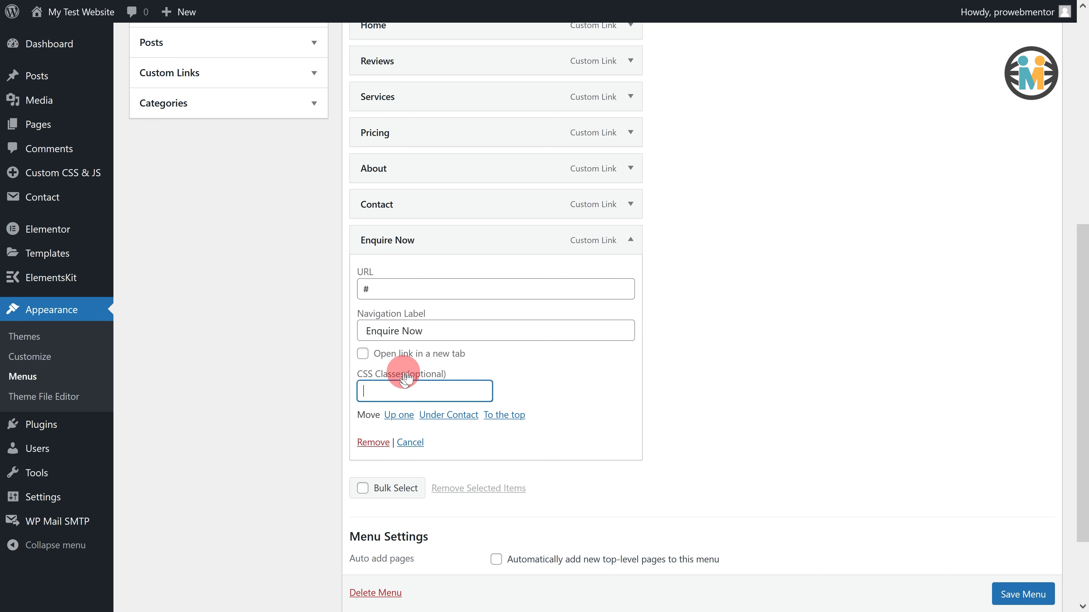
{"action": "left_click", "coordinate": [379, 289]}
{"action": "key", "text": "BackSpace"}
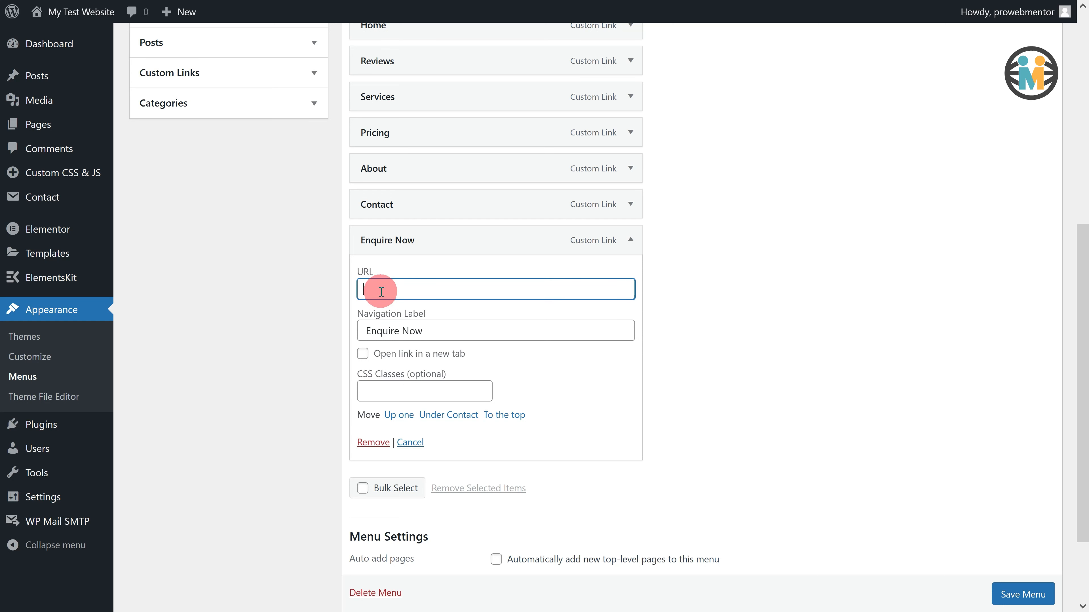
{"action": "type", "text": "tel:"}
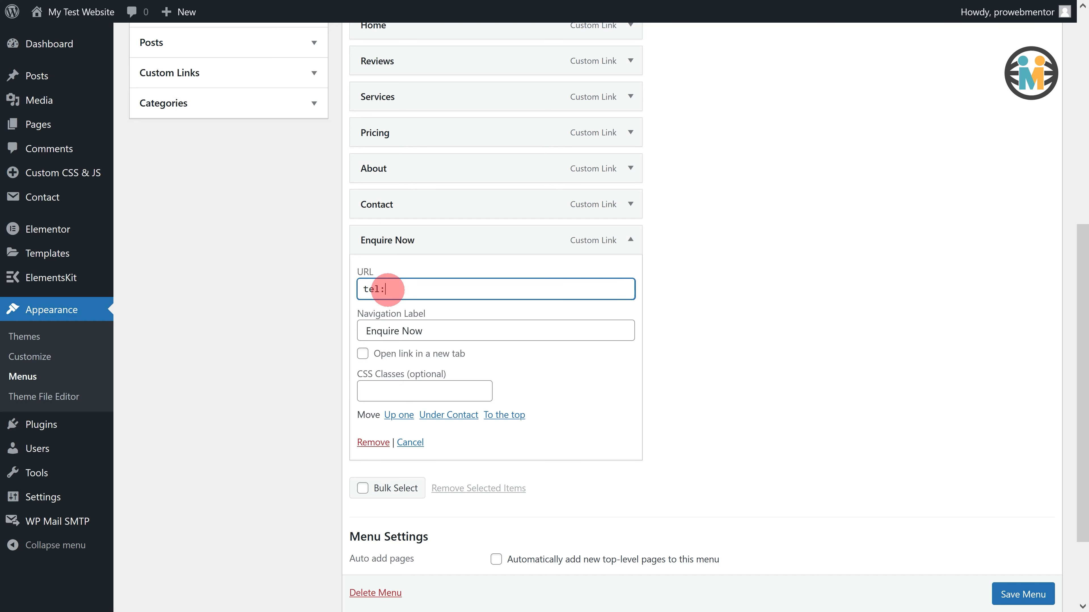
{"action": "type", "text": "+1234567890"}
{"action": "left_click", "coordinate": [361, 331]}
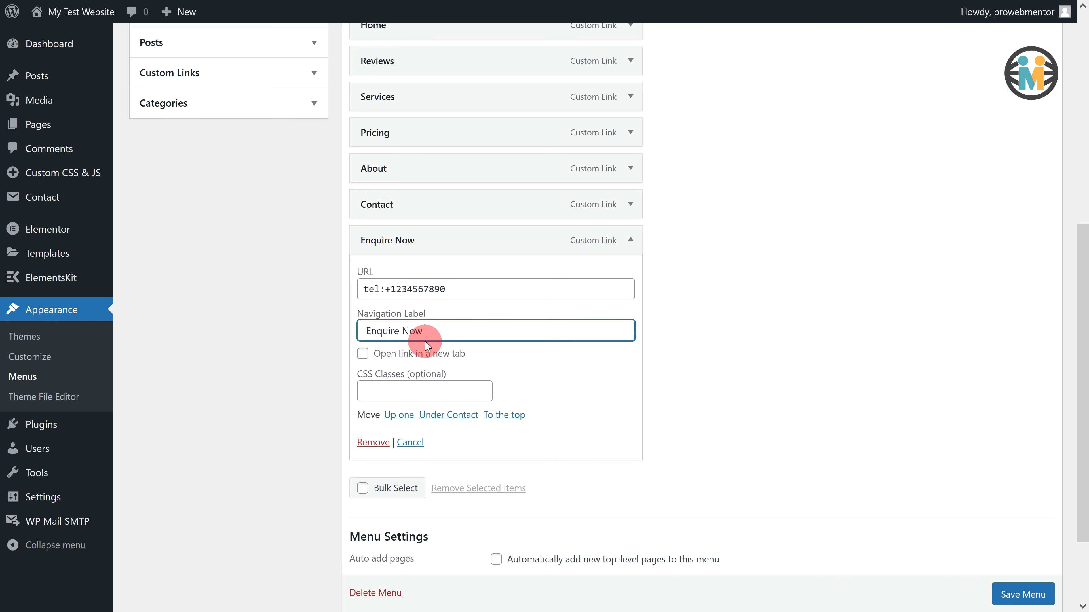
{"action": "type", "text": "📞"}
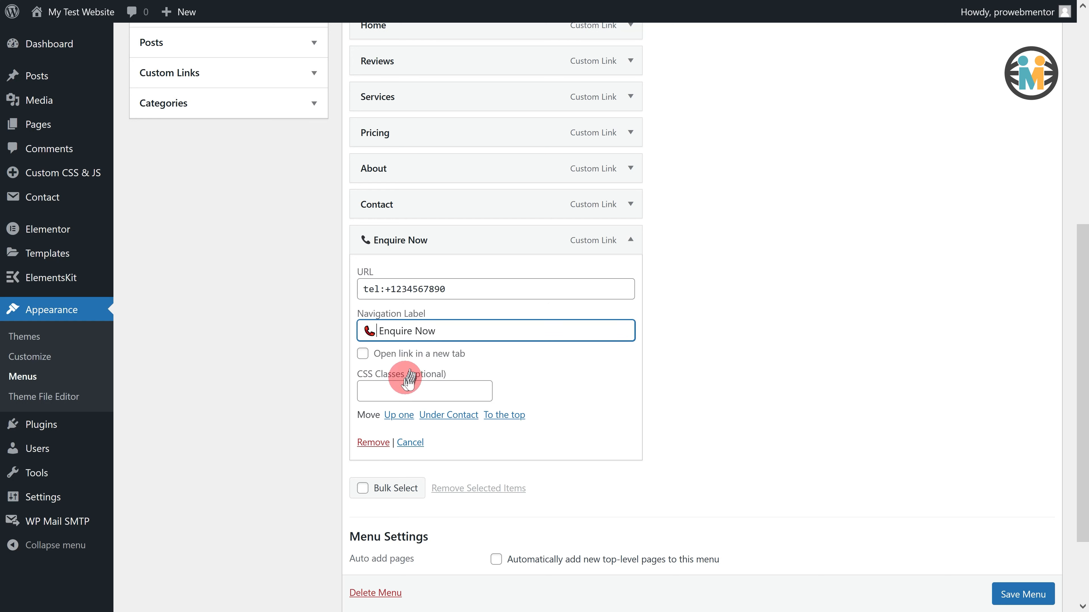
- Assign the CSS class menu-btn to the Enquire Now menu item and save the menu
{"action": "left_click", "coordinate": [395, 391]}
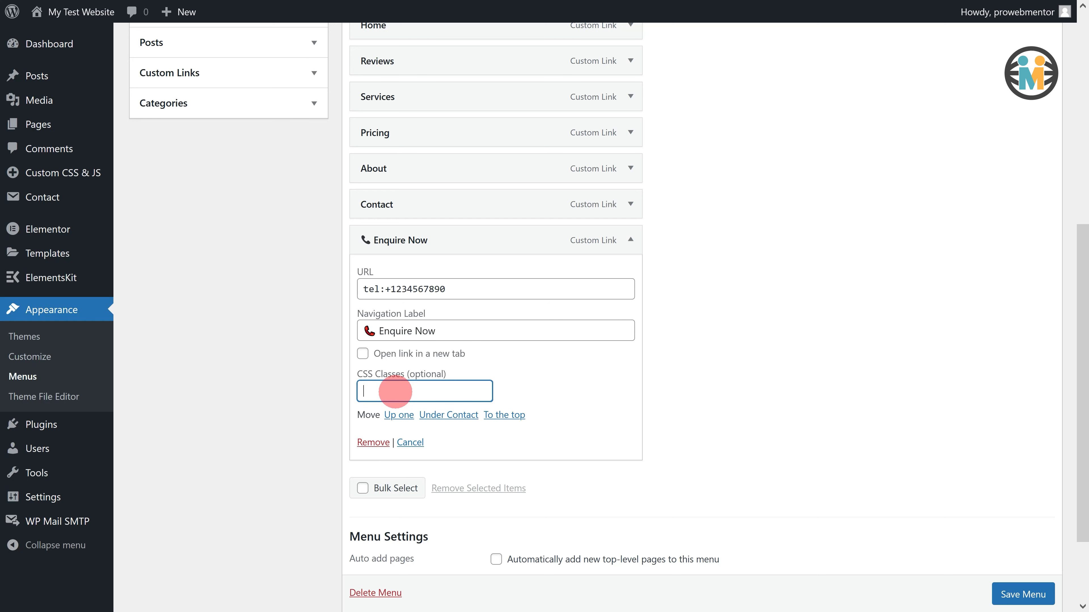
{"action": "type", "text": "menu-btn"}
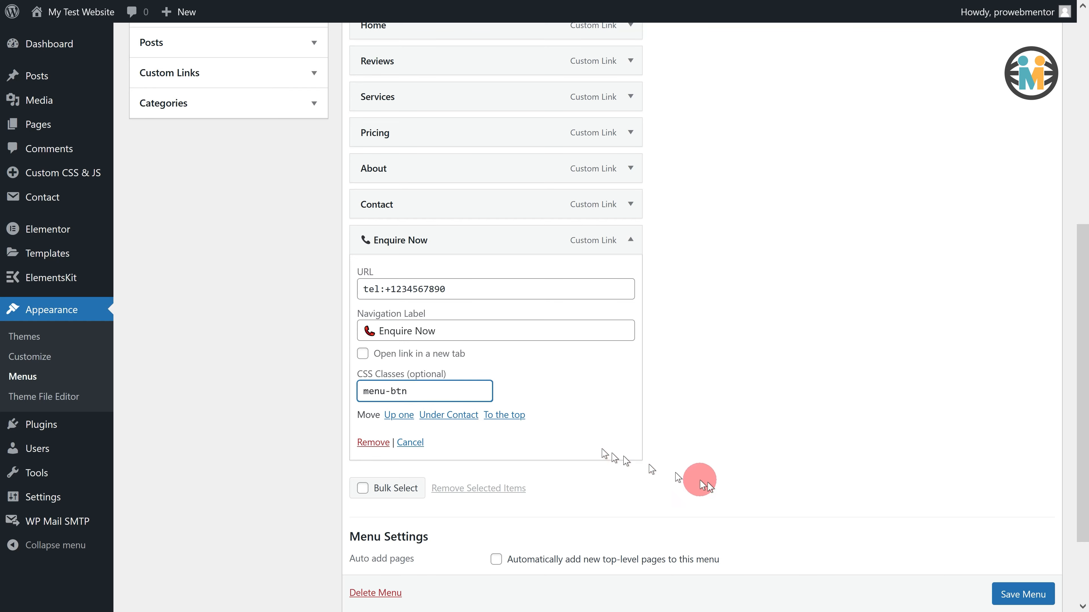
{"action": "left_click", "coordinate": [1023, 594]}
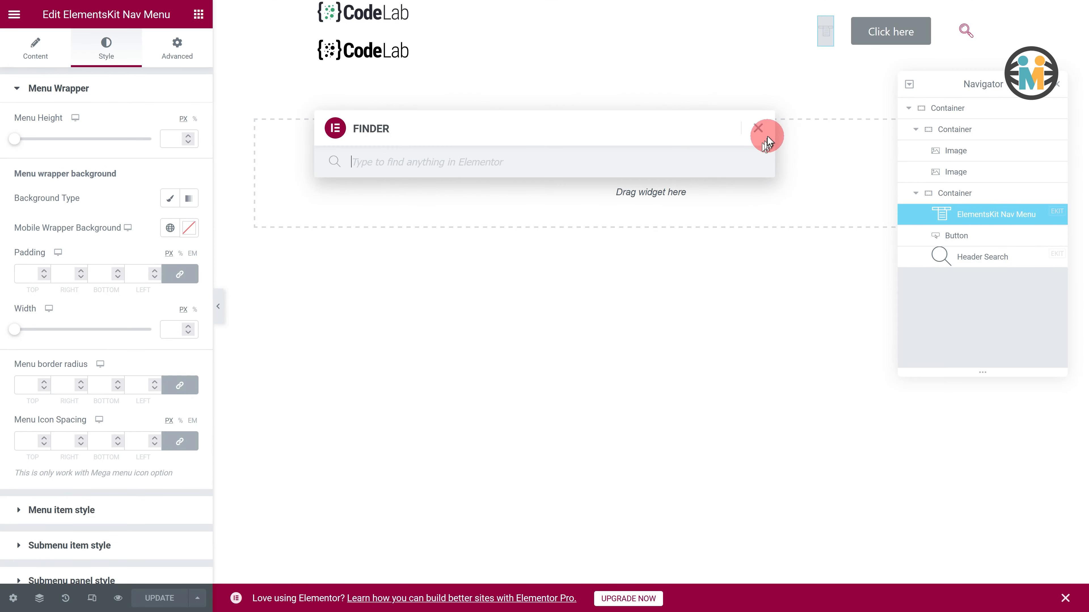
- Switch back to the Elementor header template, dismiss the Finder, and insert a new single-column container above the header container
{"action": "left_click", "coordinate": [759, 128]}
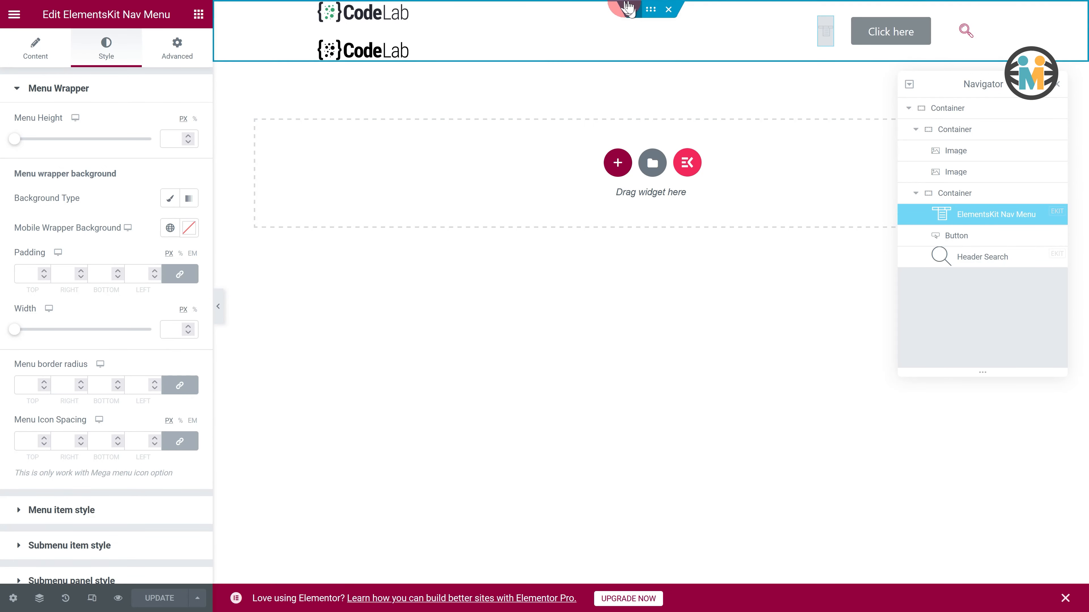
{"action": "left_click", "coordinate": [625, 9]}
{"action": "left_click", "coordinate": [628, 66]}
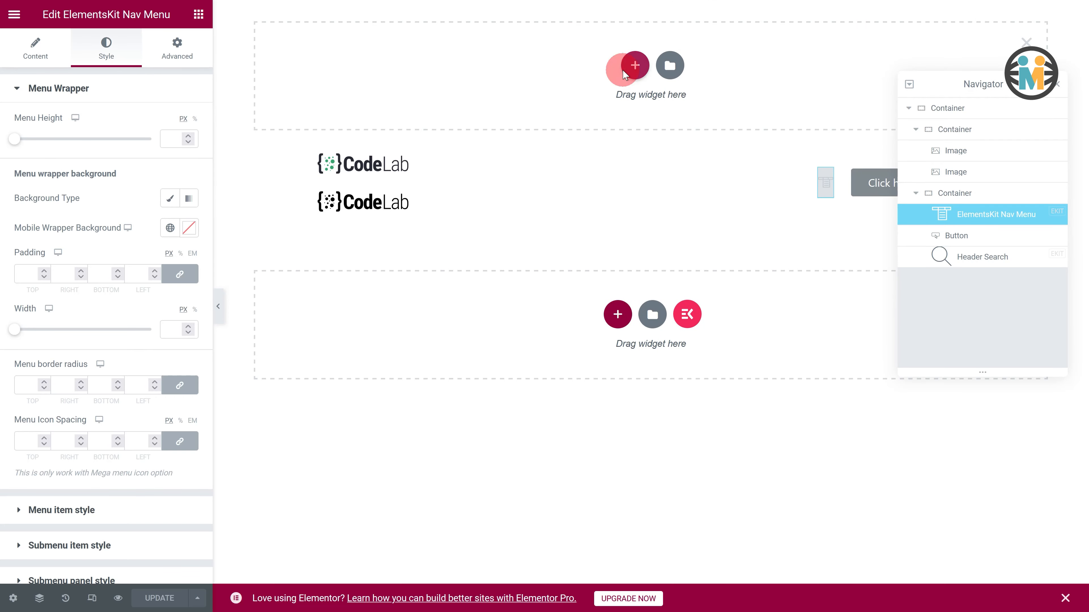
{"action": "left_click", "coordinate": [456, 108]}
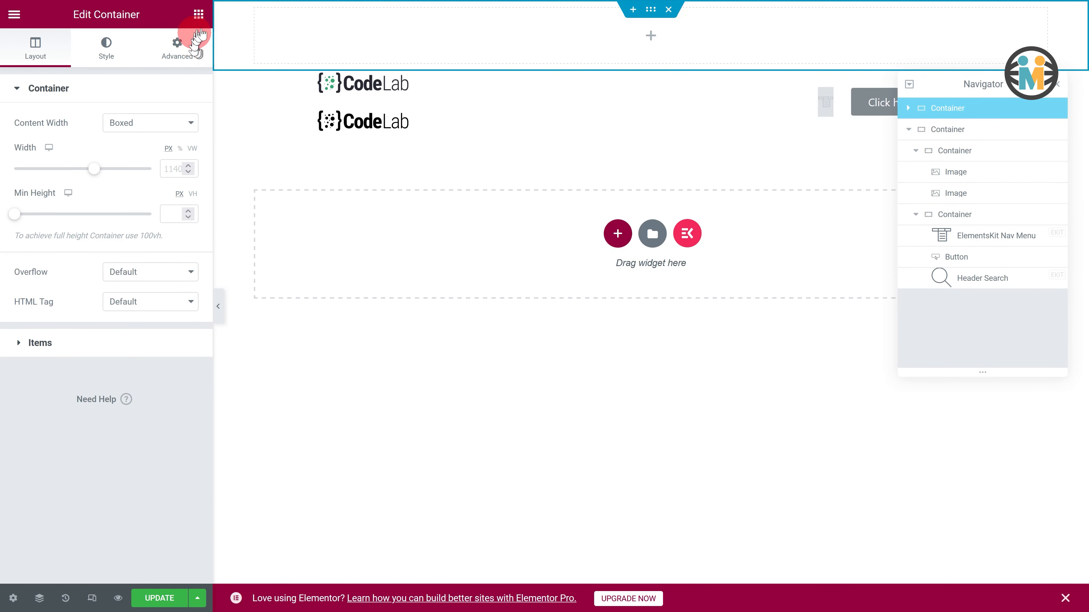
- Add an HTML widget to the new container and paste in the CSS for the sticky header, mobile menu button and menu items
{"action": "left_click", "coordinate": [198, 14]}
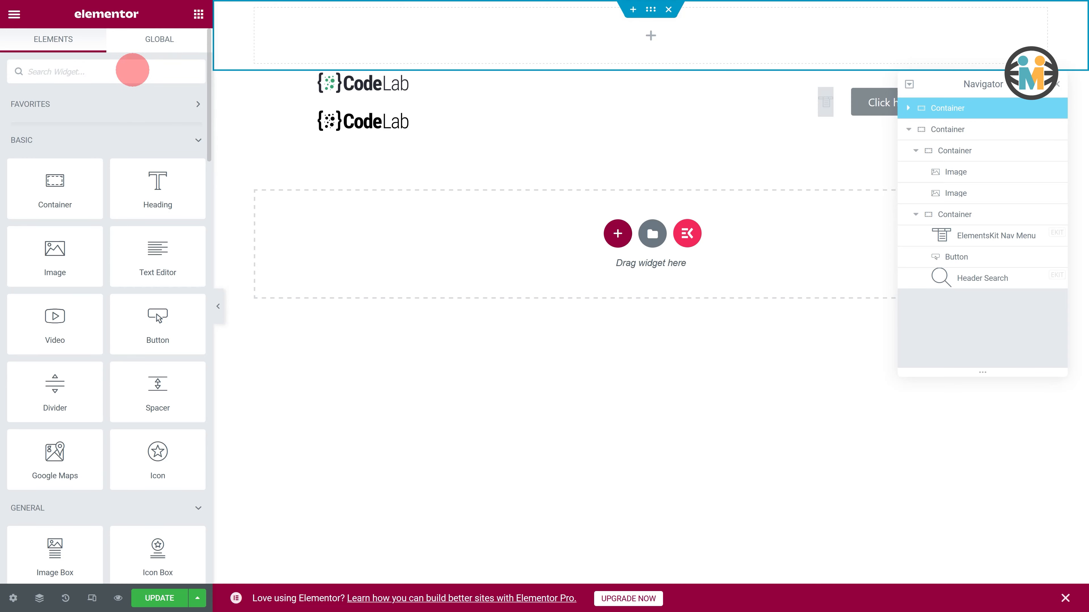
{"action": "type", "text": "html"}
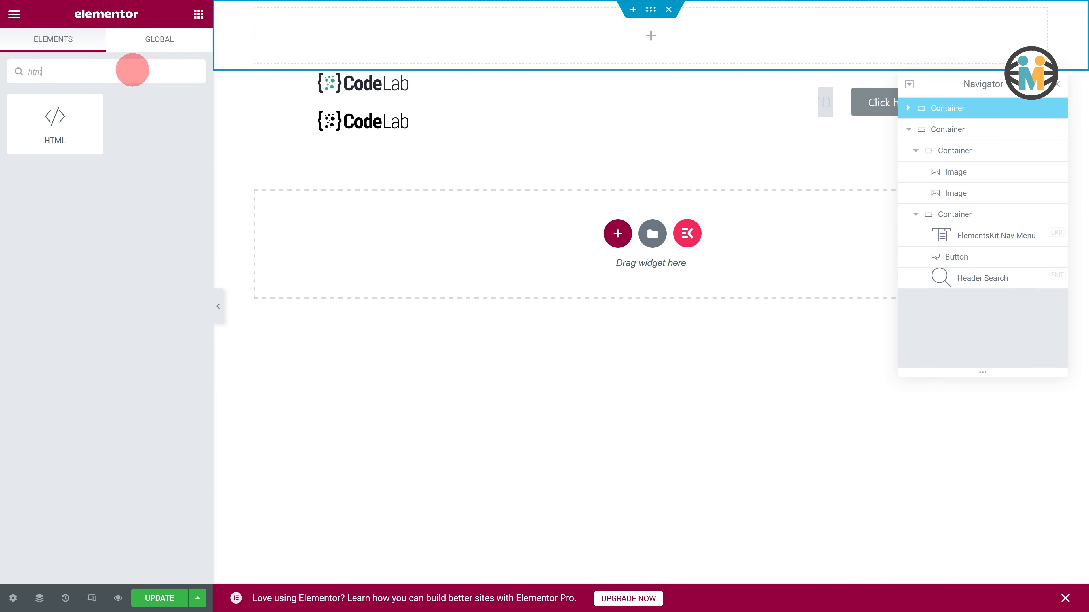
{"action": "left_click_drag", "start_coordinate": [53, 126], "coordinate": [330, 43]}
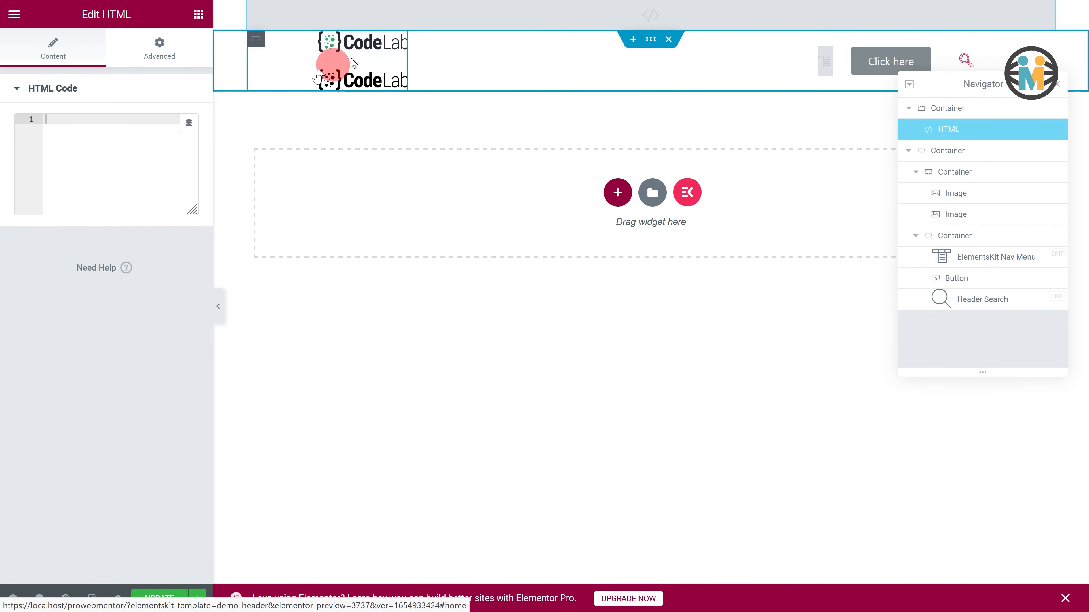
{"action": "left_click", "coordinate": [97, 135]}
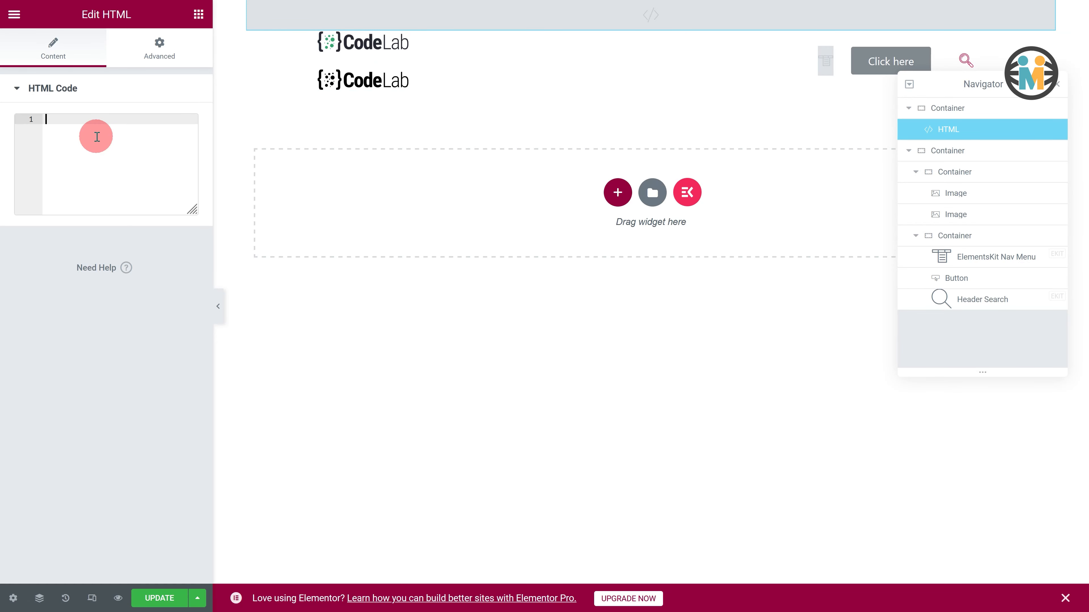
{"action": "key", "text": "ctrl+v"}
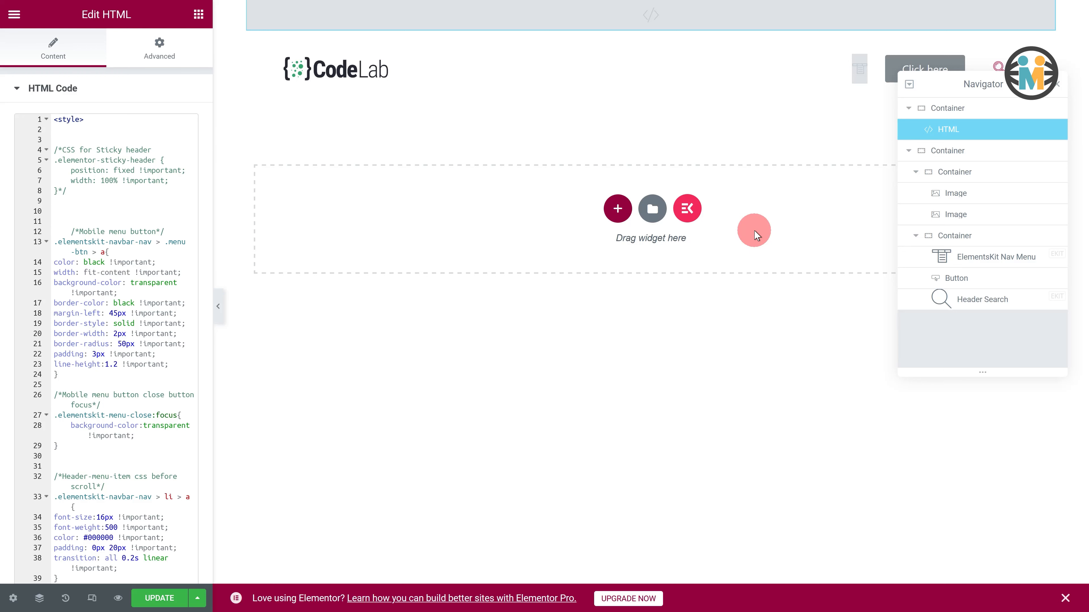
- Set the ElementsKit Nav Menu widget to display Main menu
{"action": "left_click", "coordinate": [997, 263]}
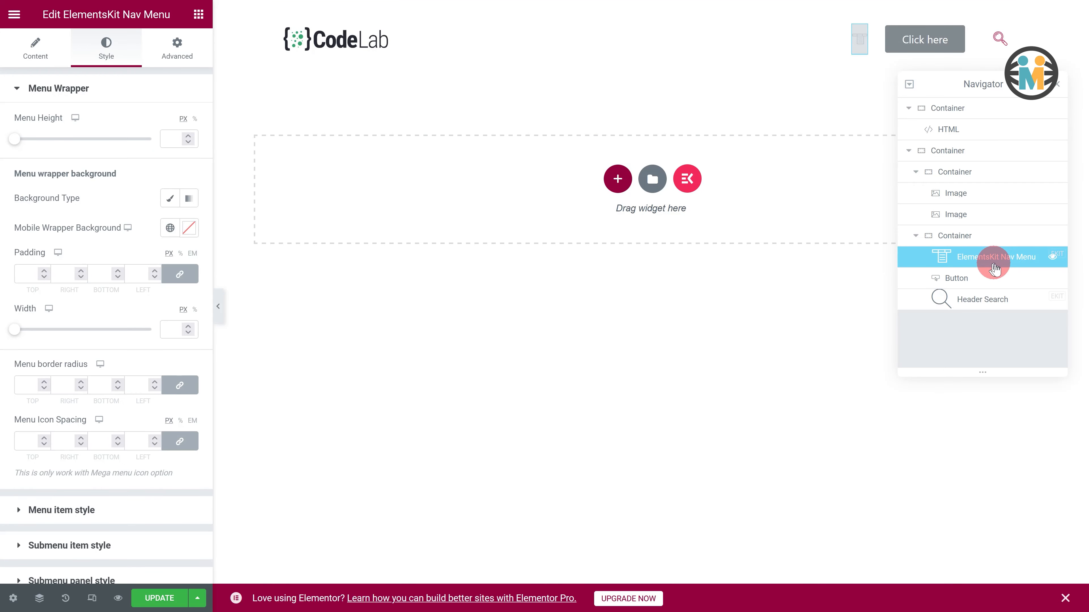
{"action": "left_click", "coordinate": [971, 278]}
{"action": "left_click", "coordinate": [979, 301]}
{"action": "left_click", "coordinate": [979, 258]}
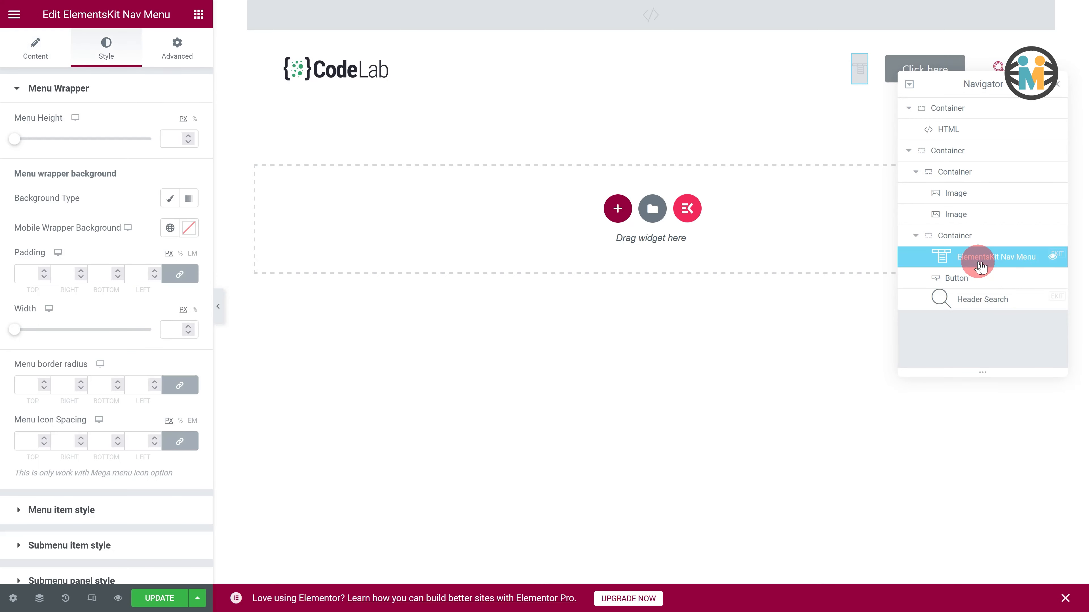
{"action": "left_click", "coordinate": [36, 47]}
{"action": "left_click", "coordinate": [138, 122]}
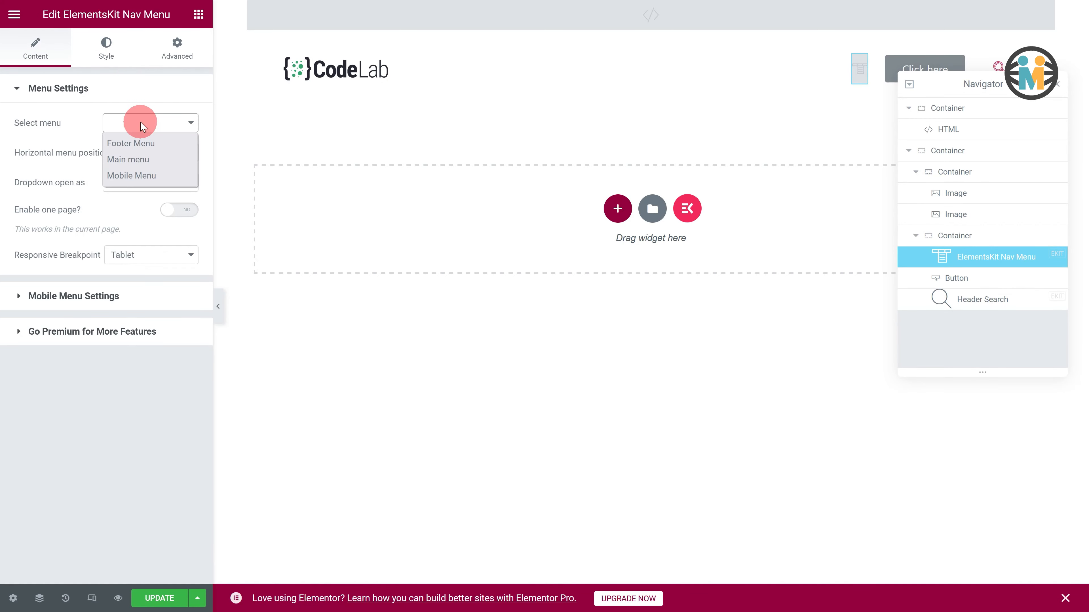
{"action": "left_click", "coordinate": [136, 162]}
- Set the nav menu's wrapper Menu Height to 41 px
{"action": "left_click", "coordinate": [110, 52]}
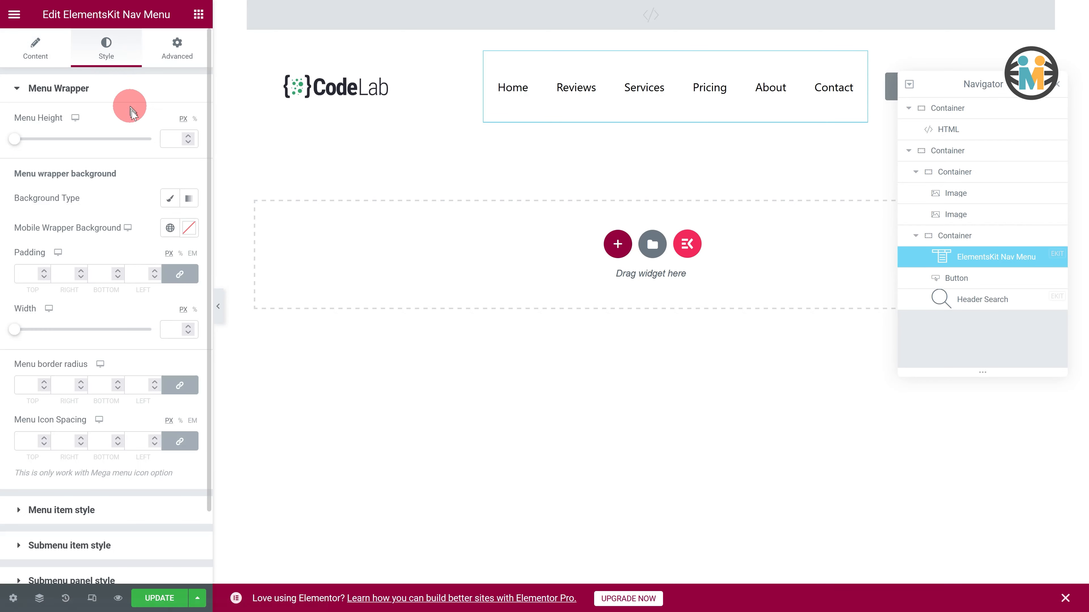
{"action": "left_click", "coordinate": [169, 140]}
{"action": "type", "text": "41"}
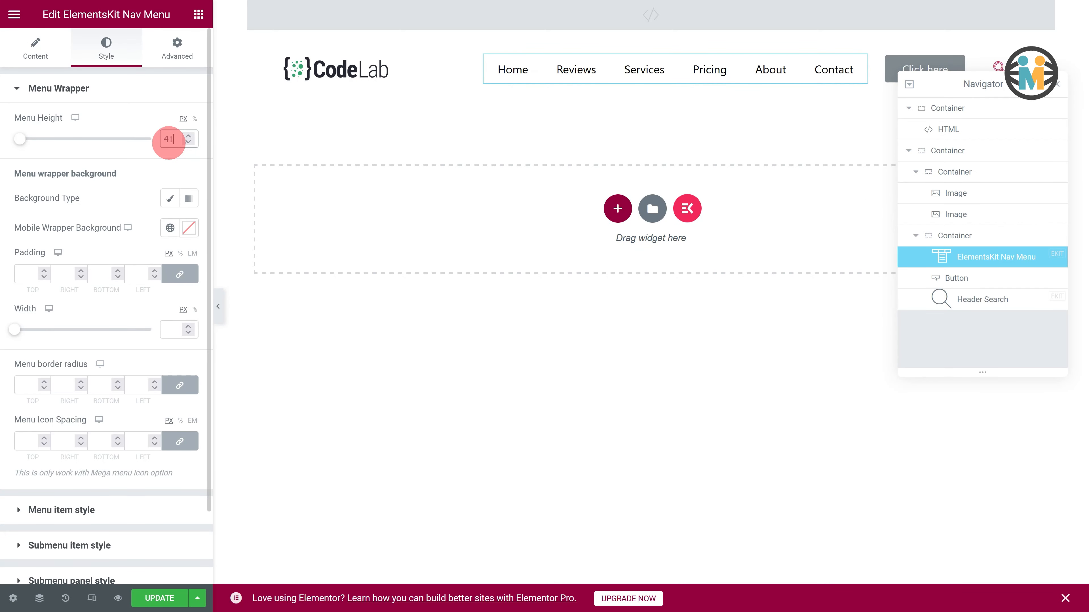
- Change the header button's text to Enquire Now and its link to a tel: link with the phone number
{"action": "left_click", "coordinate": [997, 287]}
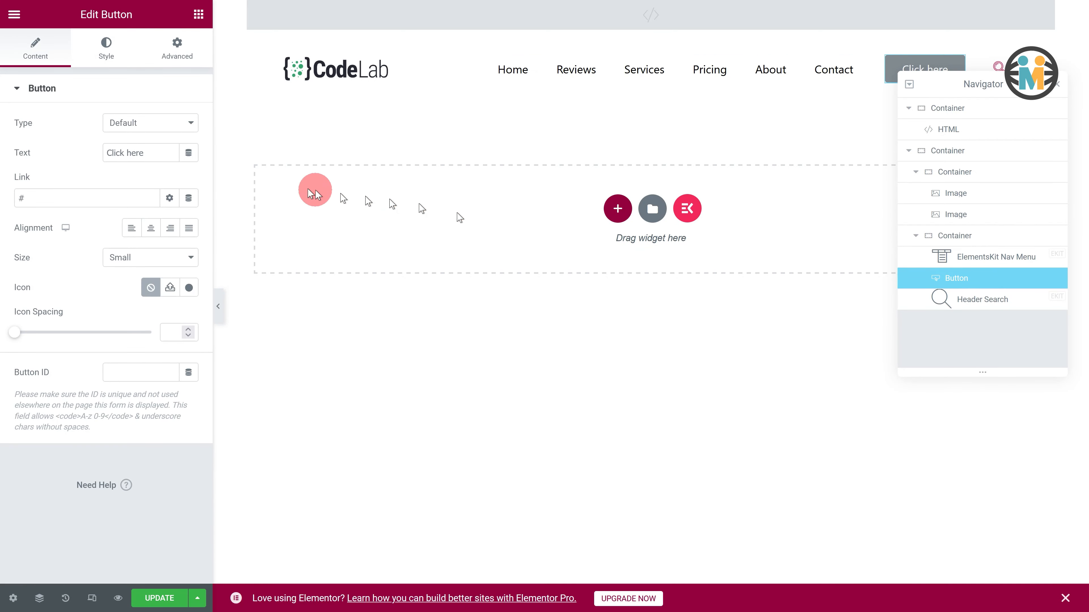
{"action": "left_click_drag", "start_coordinate": [160, 153], "coordinate": [77, 157]}
{"action": "type", "text": "Enquire Now"}
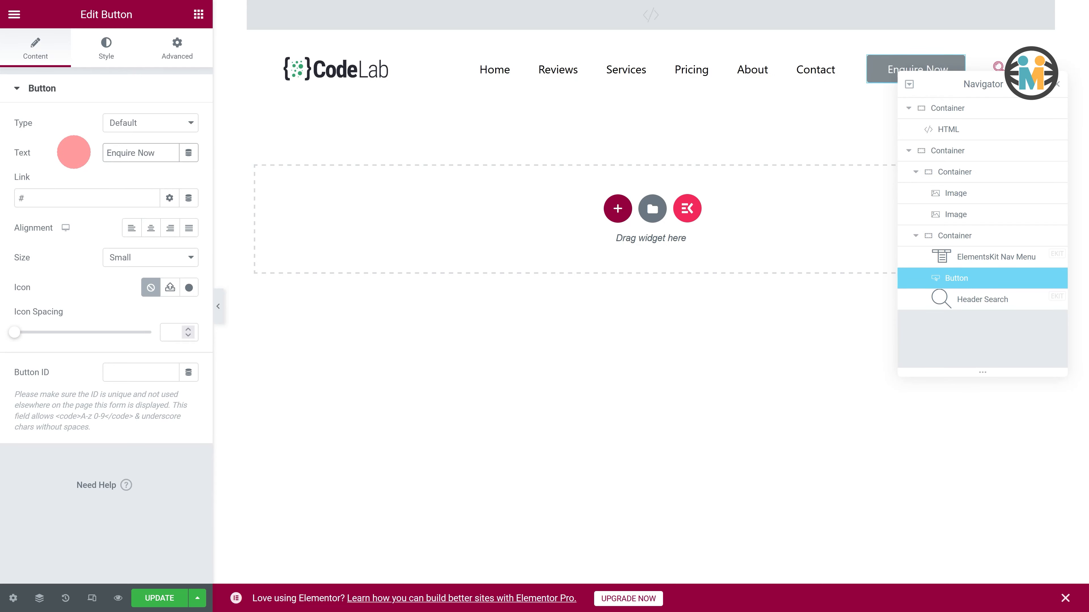
{"action": "left_click_drag", "start_coordinate": [60, 202], "coordinate": [16, 202]}
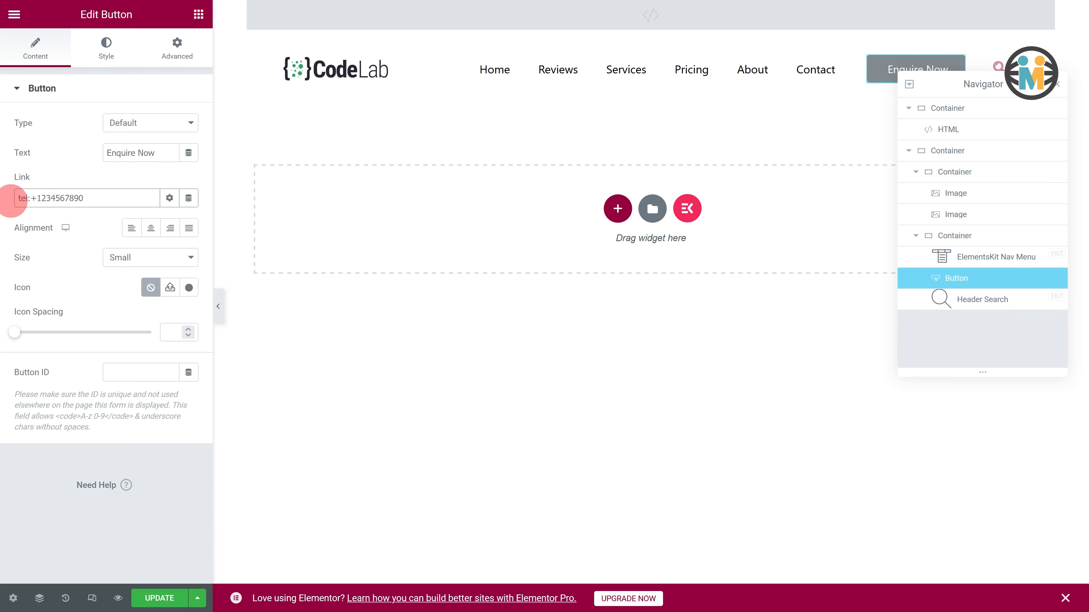
- Apply a global typography preset to the Enquire Now button
{"action": "left_click", "coordinate": [106, 48]}
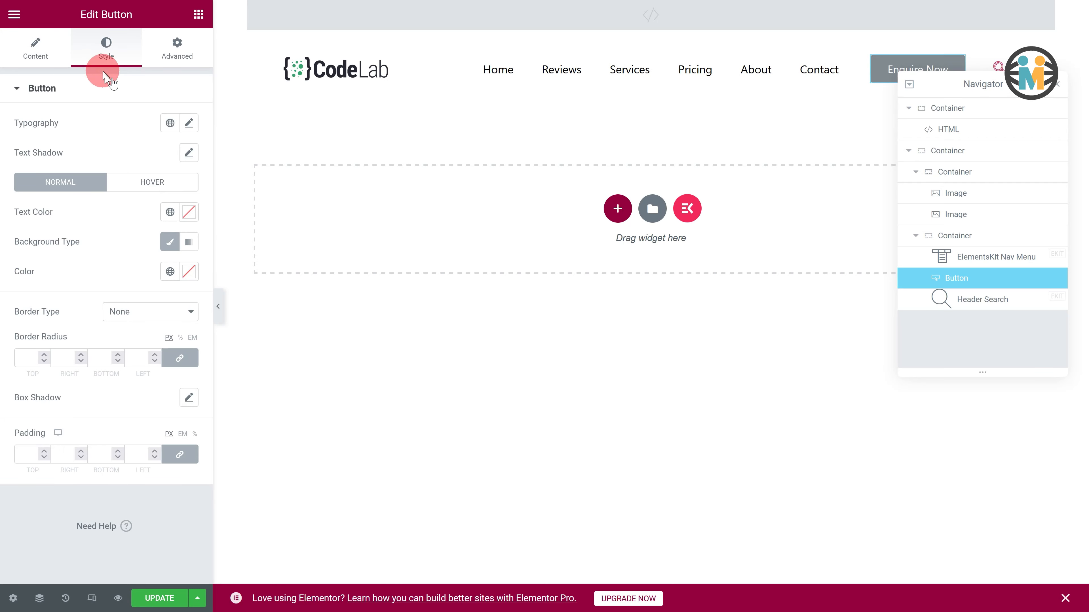
{"action": "left_click", "coordinate": [167, 127]}
{"action": "left_click", "coordinate": [101, 191]}
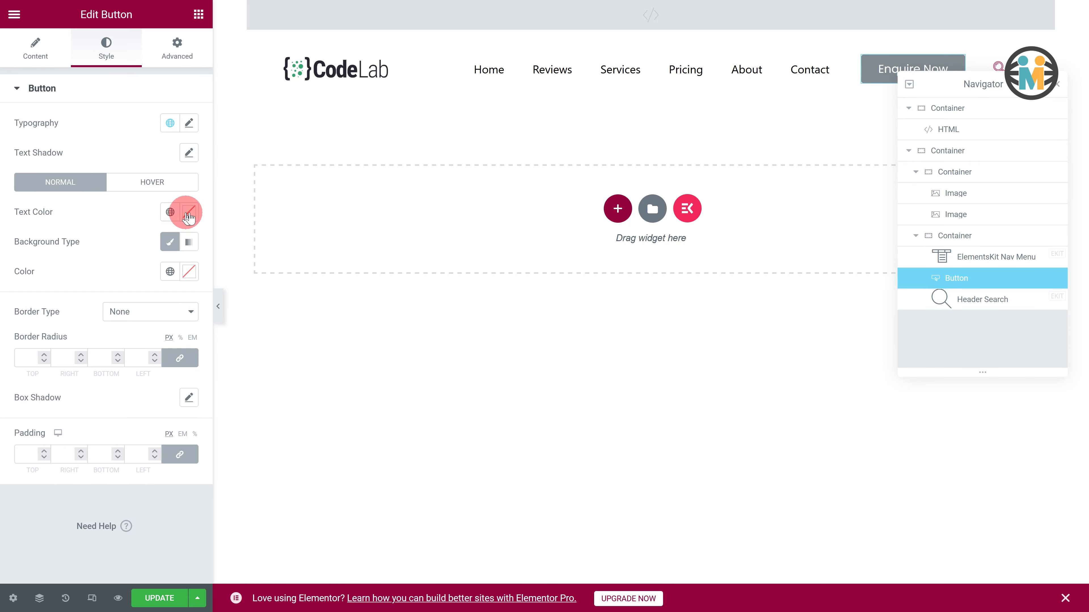
- Give the Enquire Now button white text and a global coral-red background color in its normal state
{"action": "left_click", "coordinate": [188, 213]}
{"action": "left_click_drag", "start_coordinate": [29, 266], "coordinate": [7, 260]}
{"action": "left_click", "coordinate": [128, 203]}
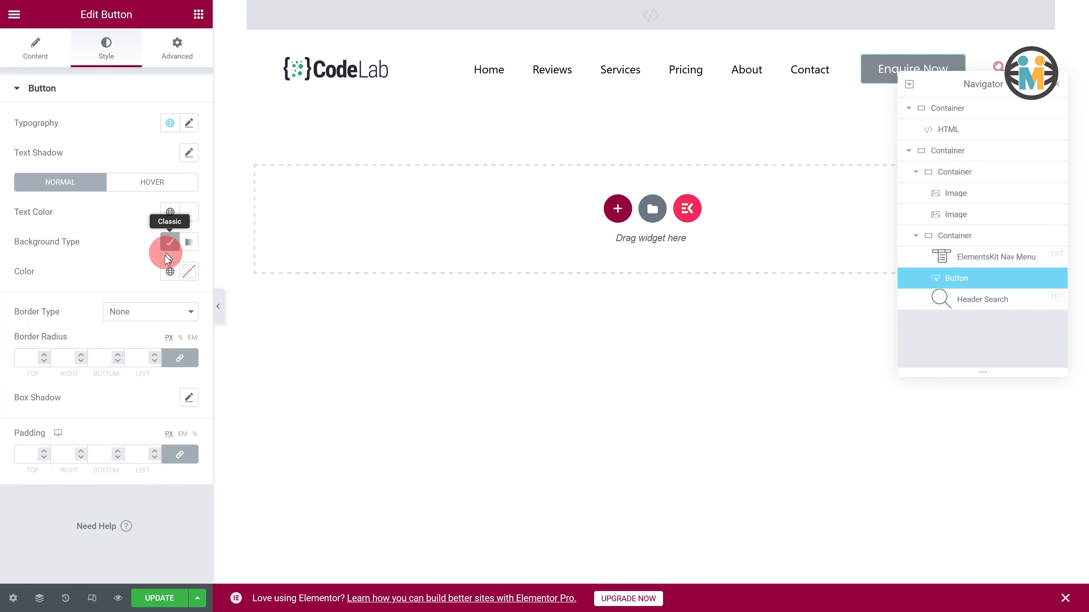
{"action": "left_click", "coordinate": [170, 272]}
{"action": "left_click", "coordinate": [102, 334]}
- Give the Enquire Now button white text and the global bright red background color in its hover state
{"action": "left_click", "coordinate": [152, 181]}
{"action": "left_click", "coordinate": [190, 213]}
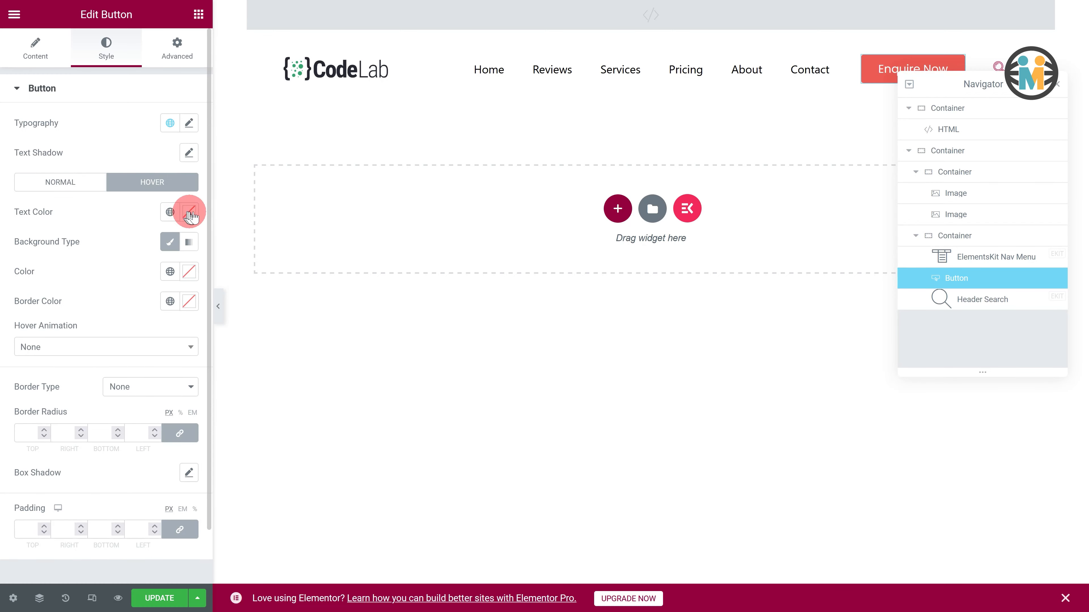
{"action": "left_click_drag", "start_coordinate": [87, 271], "coordinate": [15, 258]}
{"action": "left_click", "coordinate": [96, 212]}
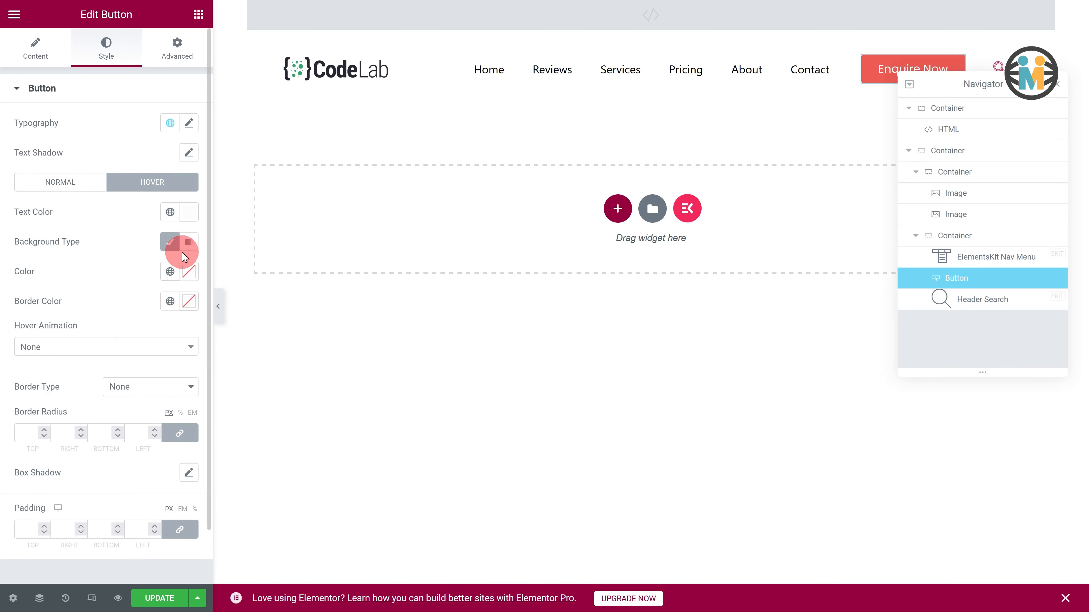
{"action": "left_click", "coordinate": [170, 272]}
{"action": "left_click", "coordinate": [76, 413]}
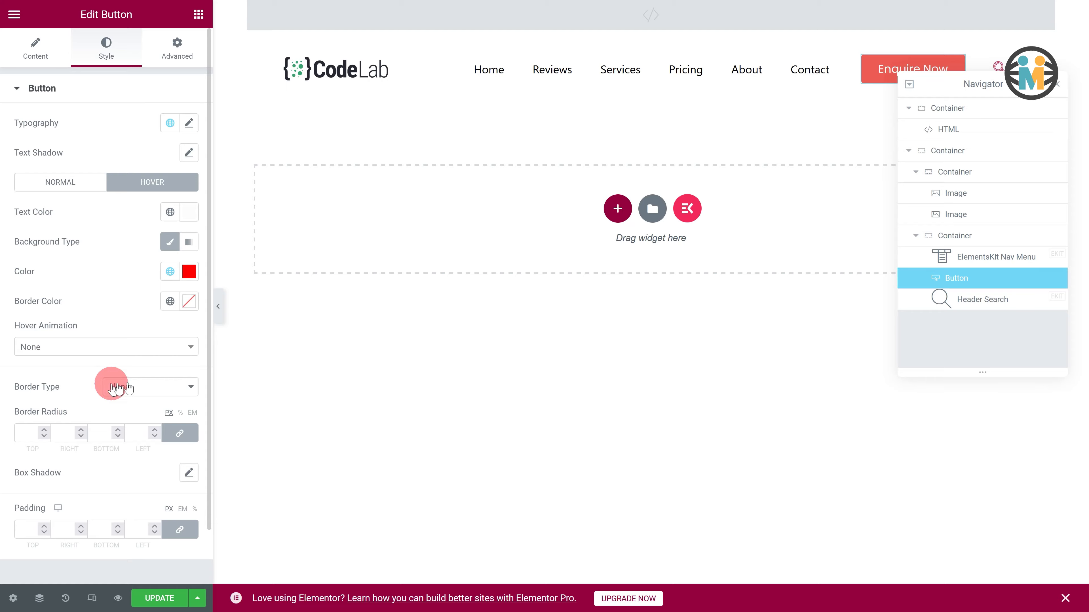
- Replace the Header Search widget's icon with the solid magnifying-glass icon from the icon library
{"action": "left_click", "coordinate": [954, 300]}
{"action": "left_click", "coordinate": [139, 204]}
{"action": "left_click", "coordinate": [644, 406]}
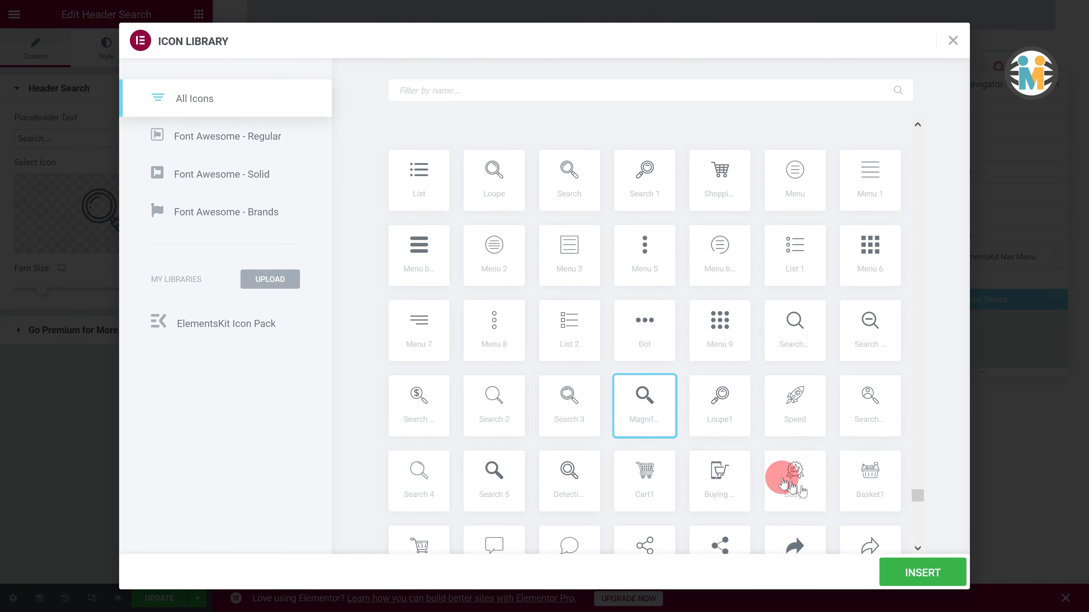
{"action": "left_click", "coordinate": [912, 571]}
- Assign a global color to the Header Search icon's normal state and the global bright red to its hover state
{"action": "left_click", "coordinate": [107, 50]}
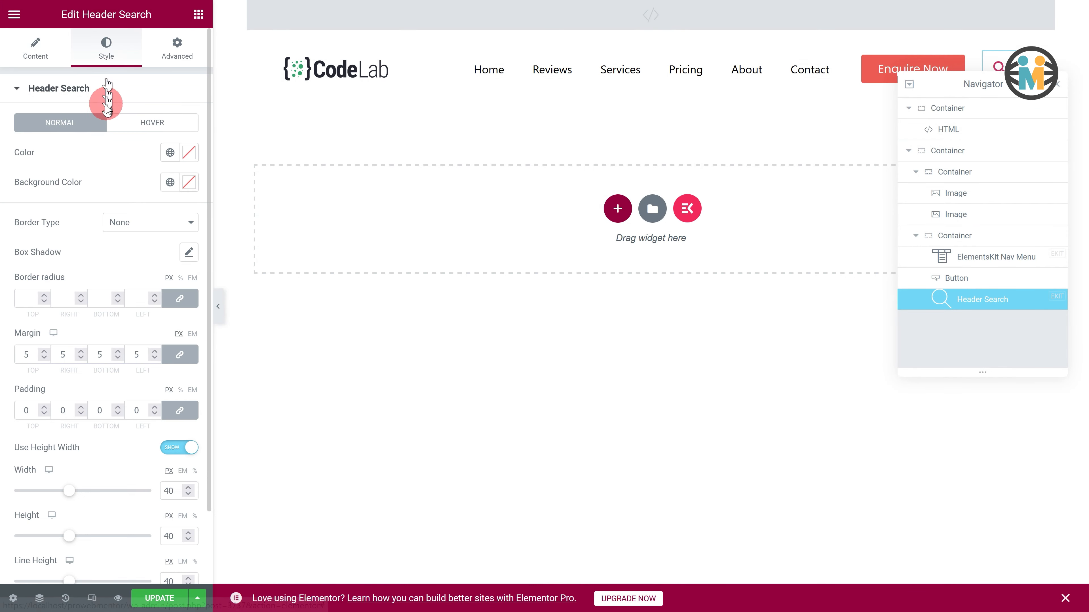
{"action": "left_click", "coordinate": [170, 152]}
{"action": "left_click", "coordinate": [99, 216]}
{"action": "left_click", "coordinate": [132, 125]}
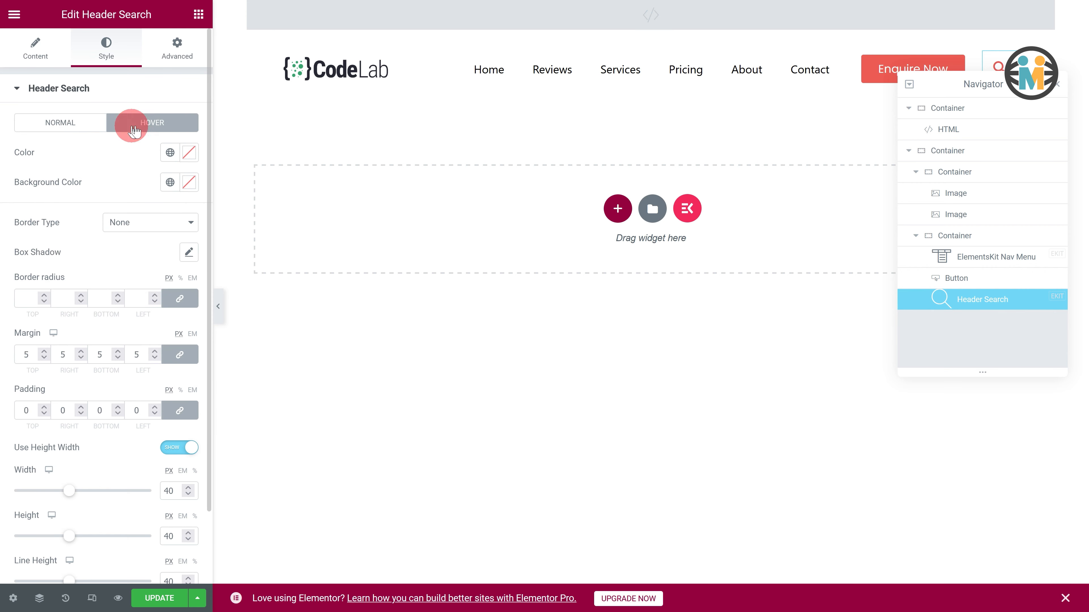
{"action": "left_click", "coordinate": [170, 152]}
{"action": "left_click", "coordinate": [97, 288]}
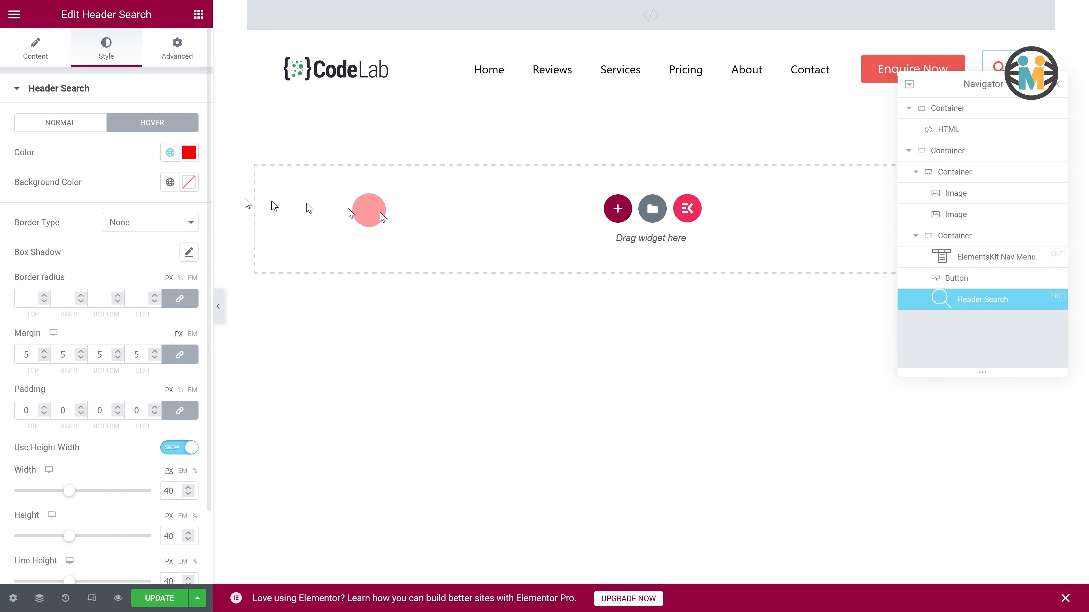
- Duplicate the ElementsKit Nav Menu widget and set the copy to display Mobile Menu
{"action": "left_click", "coordinate": [996, 259]}
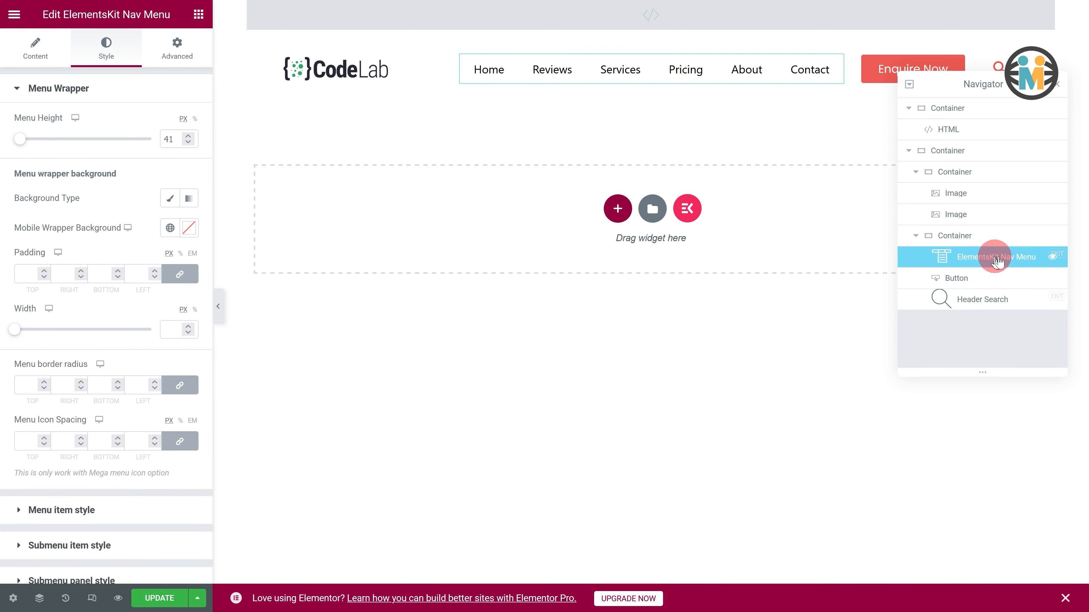
{"action": "right_click", "coordinate": [997, 259]}
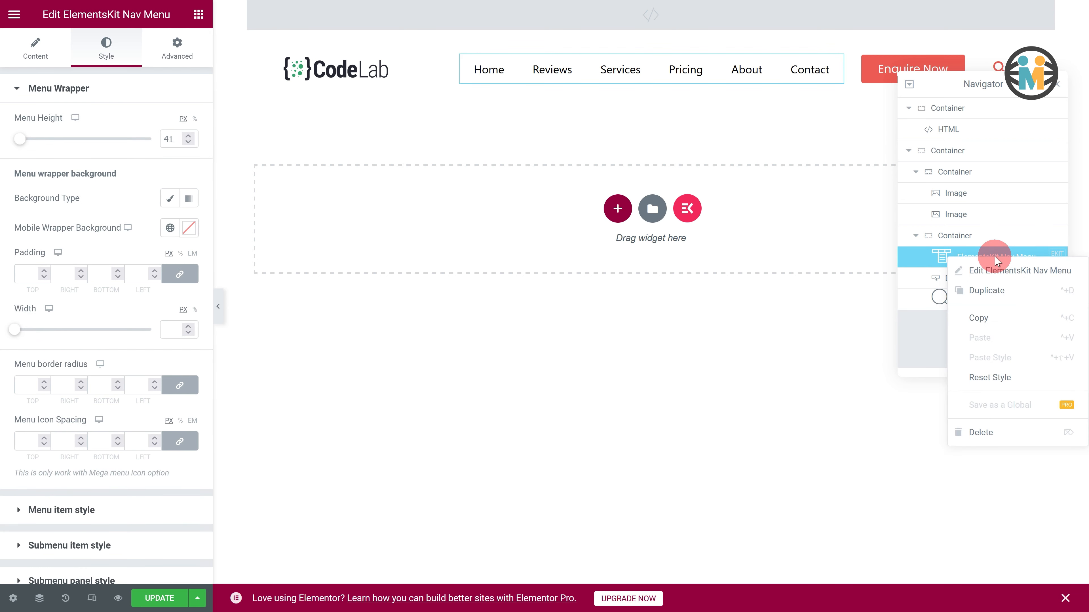
{"action": "left_click", "coordinate": [986, 292]}
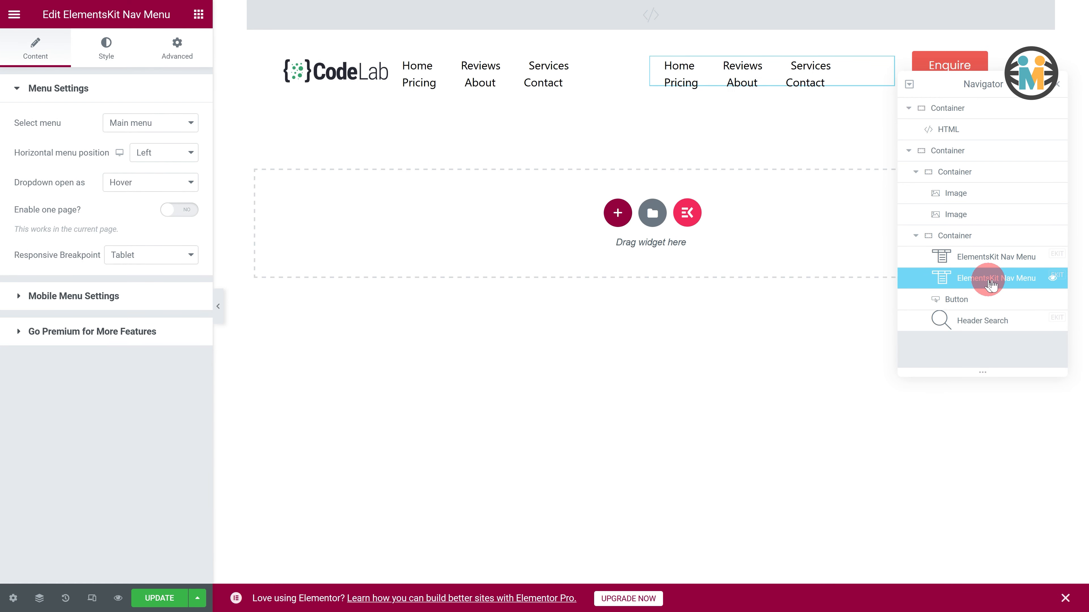
{"action": "left_click", "coordinate": [136, 125]}
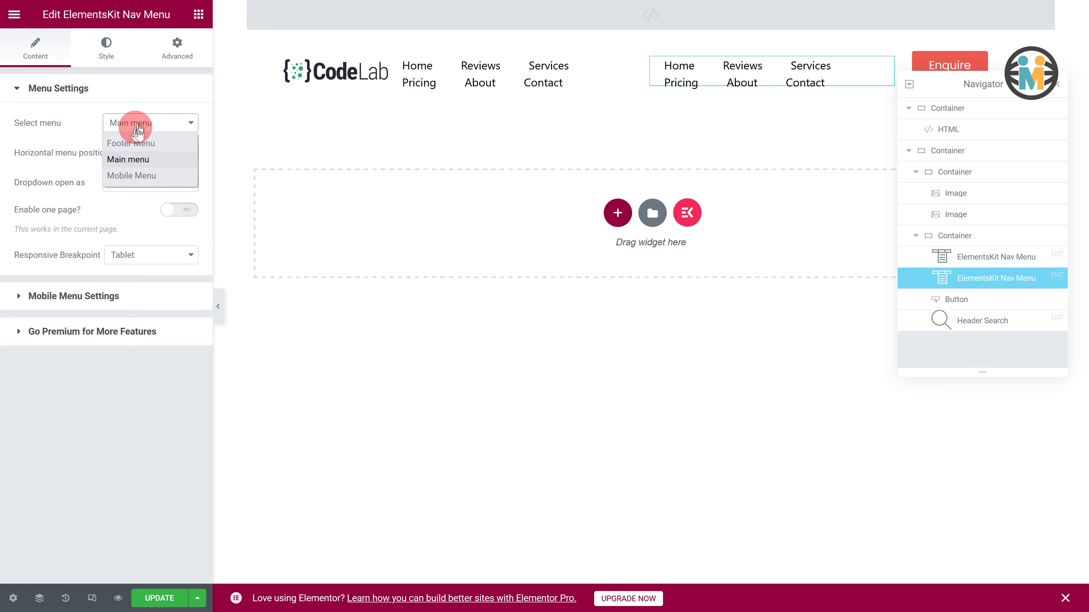
{"action": "left_click", "coordinate": [128, 175]}
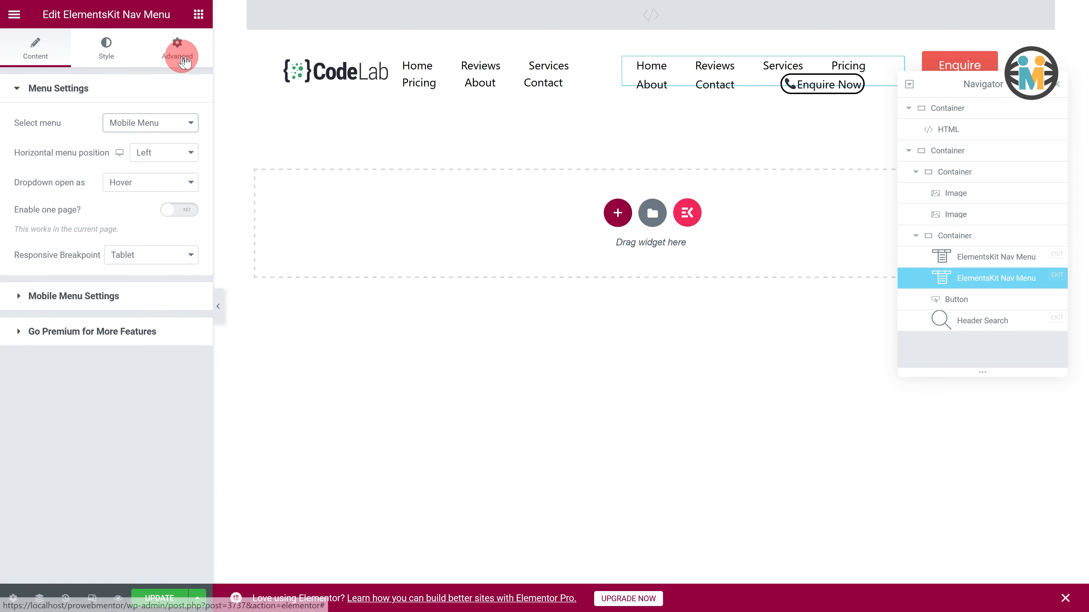
- Hide the duplicated Mobile Menu nav widget on desktop and tablet
{"action": "left_click", "coordinate": [183, 59]}
{"action": "scroll", "coordinate": [106, 321], "scroll_direction": "down", "scroll_amount": 5}
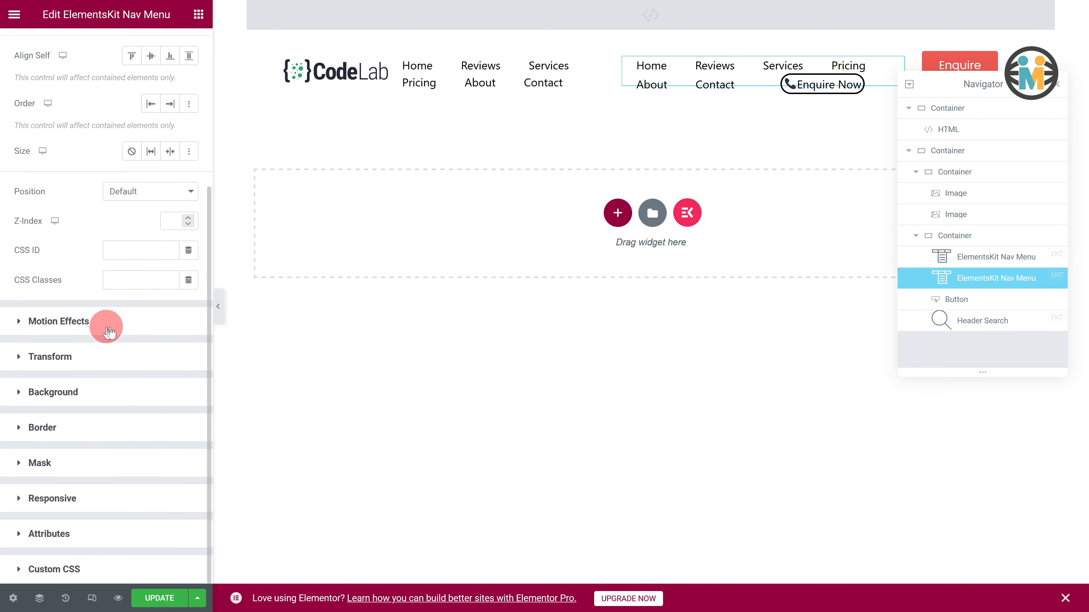
{"action": "left_click", "coordinate": [58, 498]}
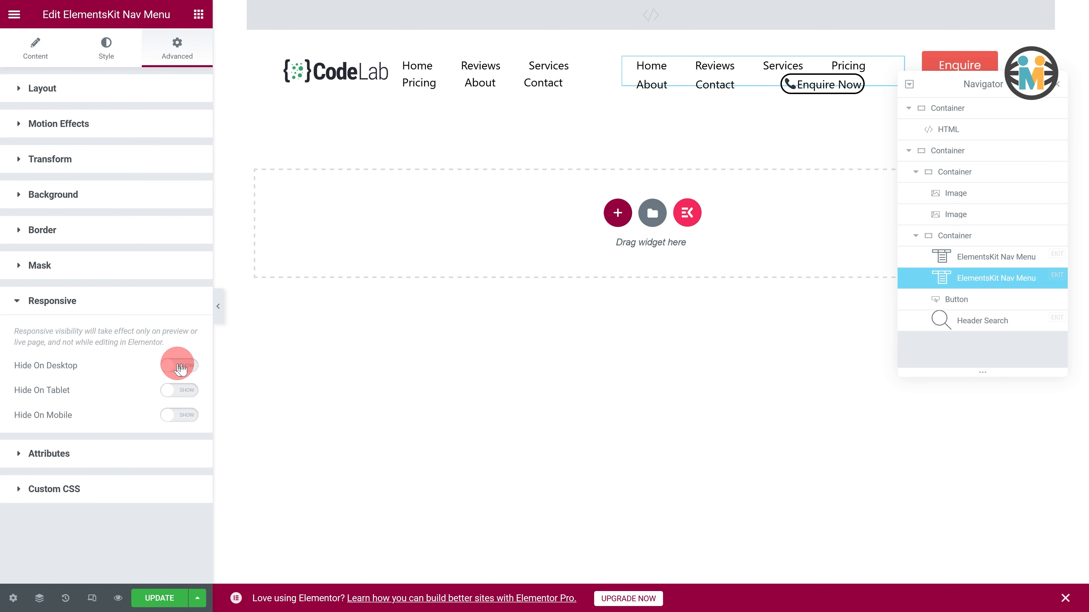
{"action": "left_click", "coordinate": [179, 366]}
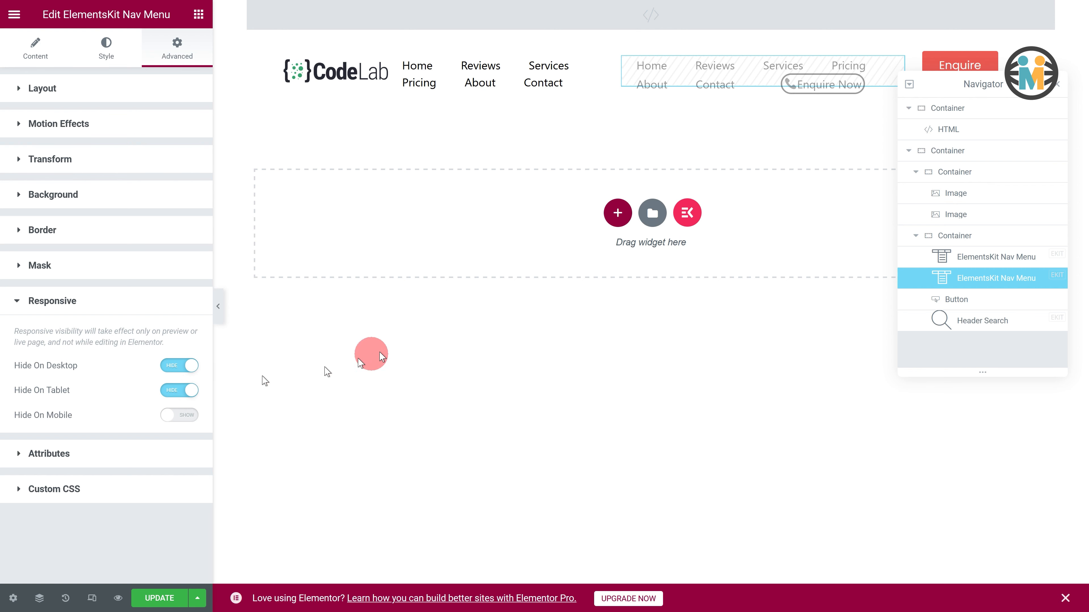
- Hide the original ElementsKit Nav Menu widget on mobile
{"action": "left_click", "coordinate": [967, 257]}
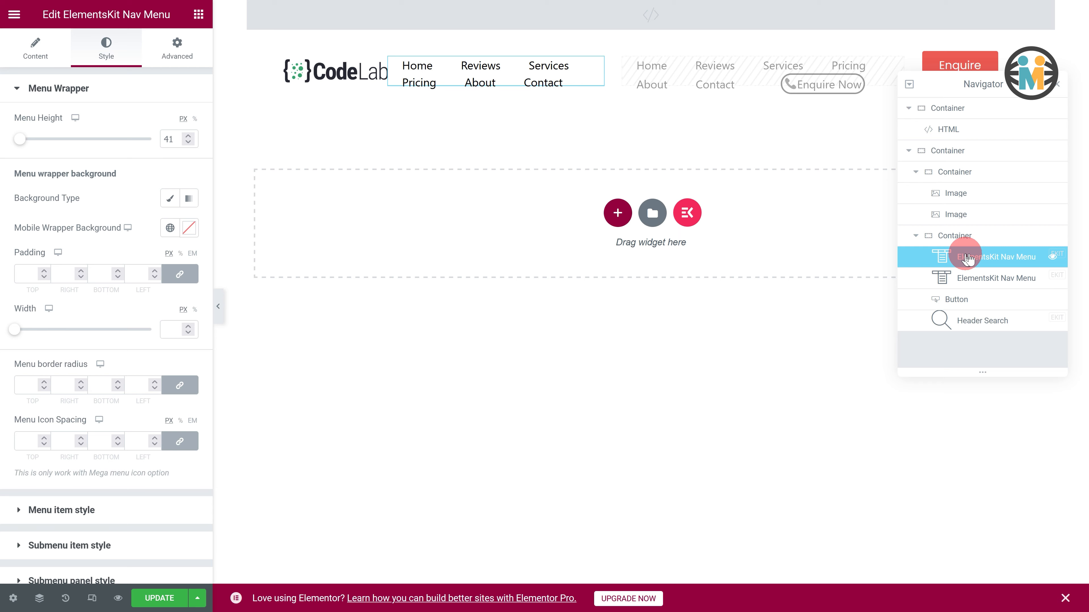
{"action": "left_click", "coordinate": [177, 47]}
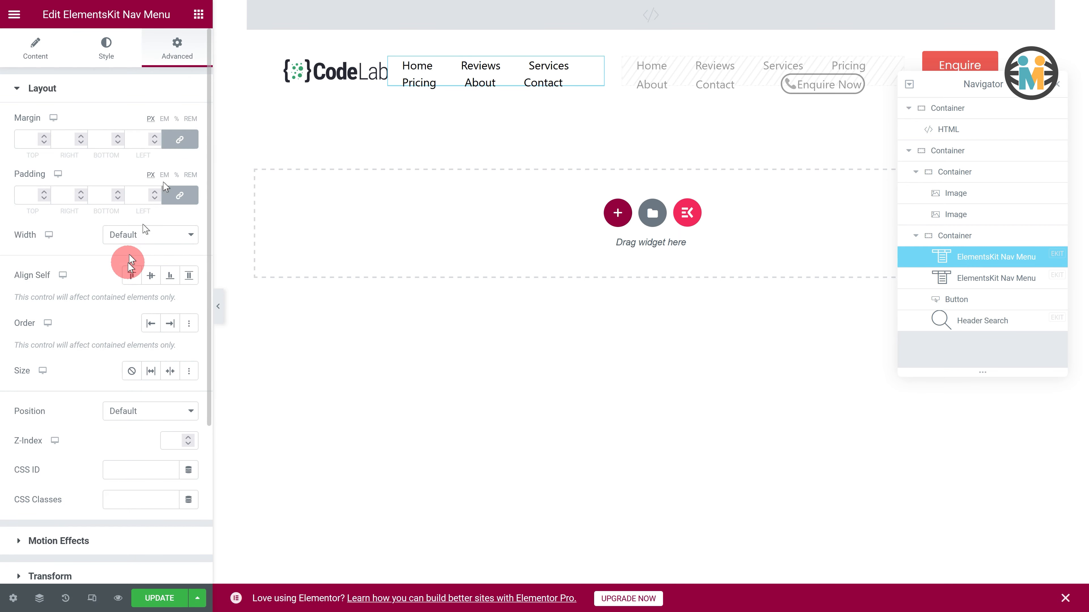
{"action": "scroll", "coordinate": [124, 278], "scroll_direction": "down", "scroll_amount": 5}
{"action": "left_click", "coordinate": [52, 496]}
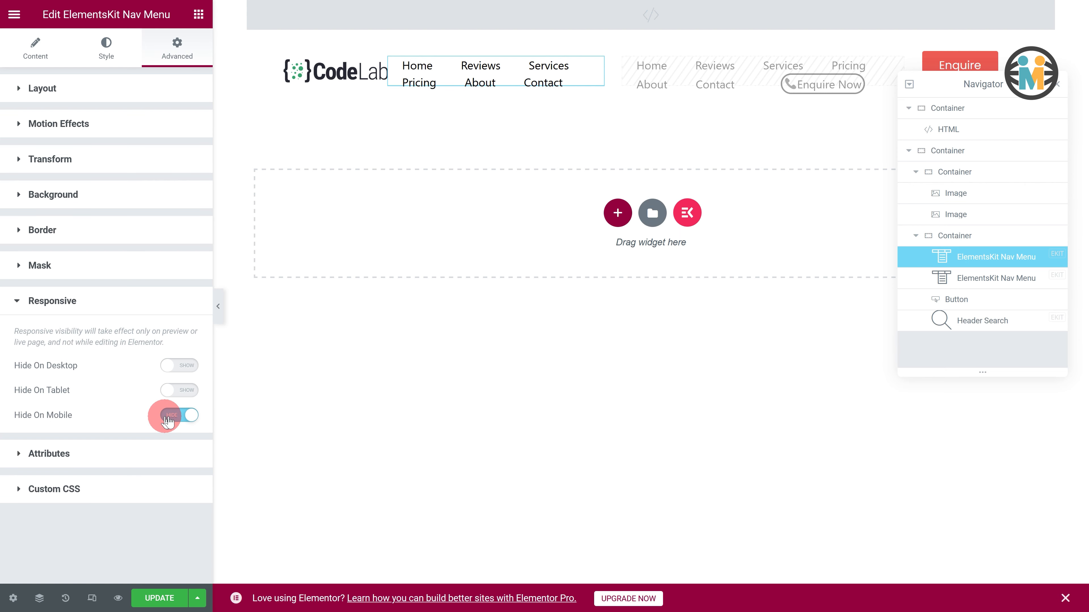
- Switch to the tablet preview and set the original Nav Menu widget's order to End
{"action": "left_click", "coordinate": [91, 598]}
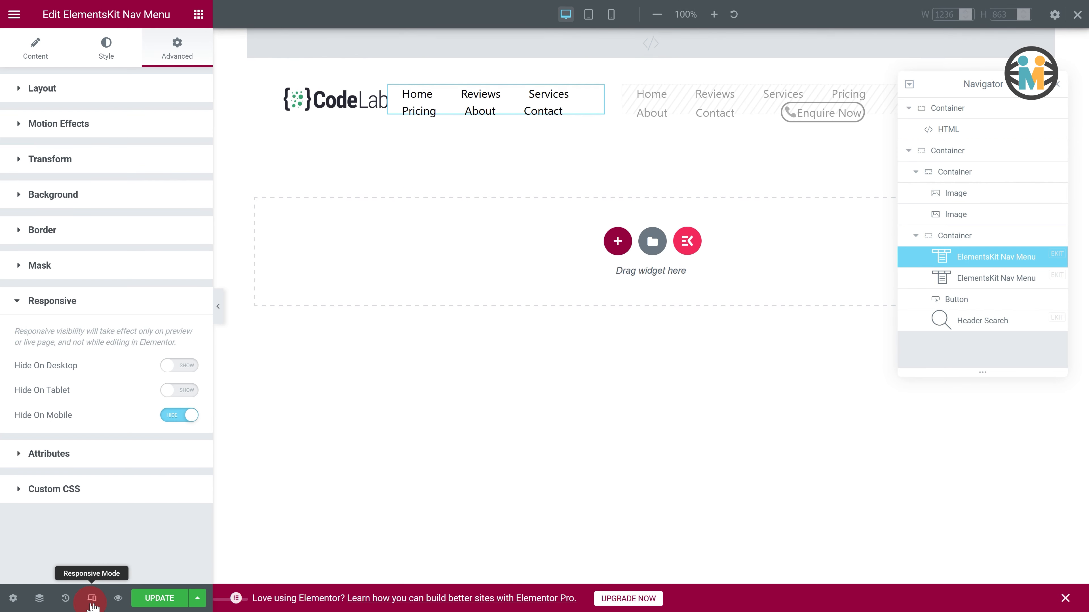
{"action": "left_click", "coordinate": [588, 14]}
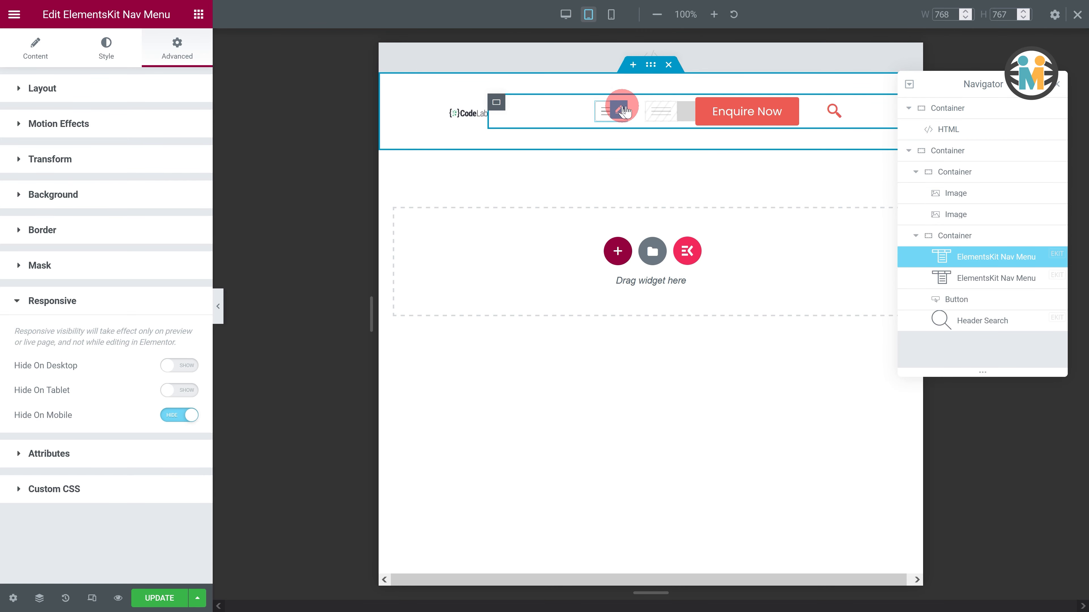
{"action": "left_click", "coordinate": [107, 92]}
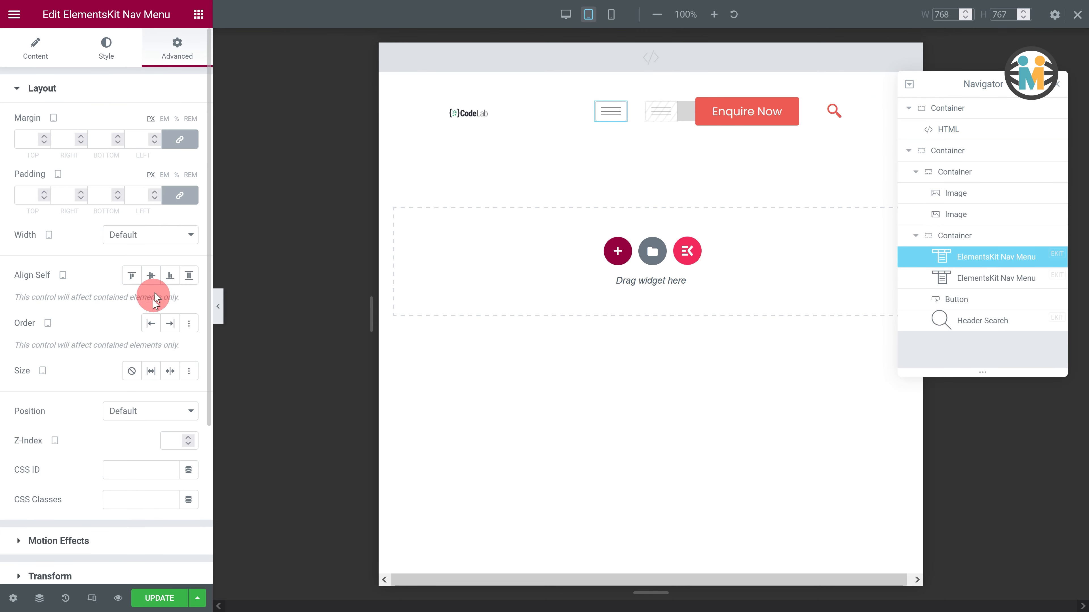
{"action": "left_click", "coordinate": [168, 325]}
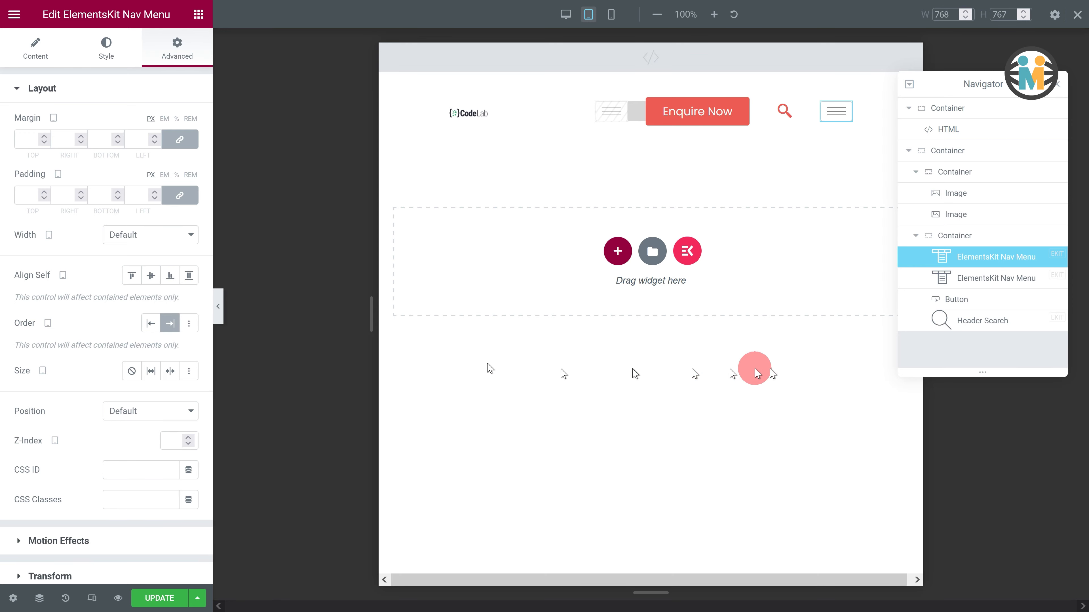
- Set the Header Search widget's tablet order to End
{"action": "left_click", "coordinate": [960, 322]}
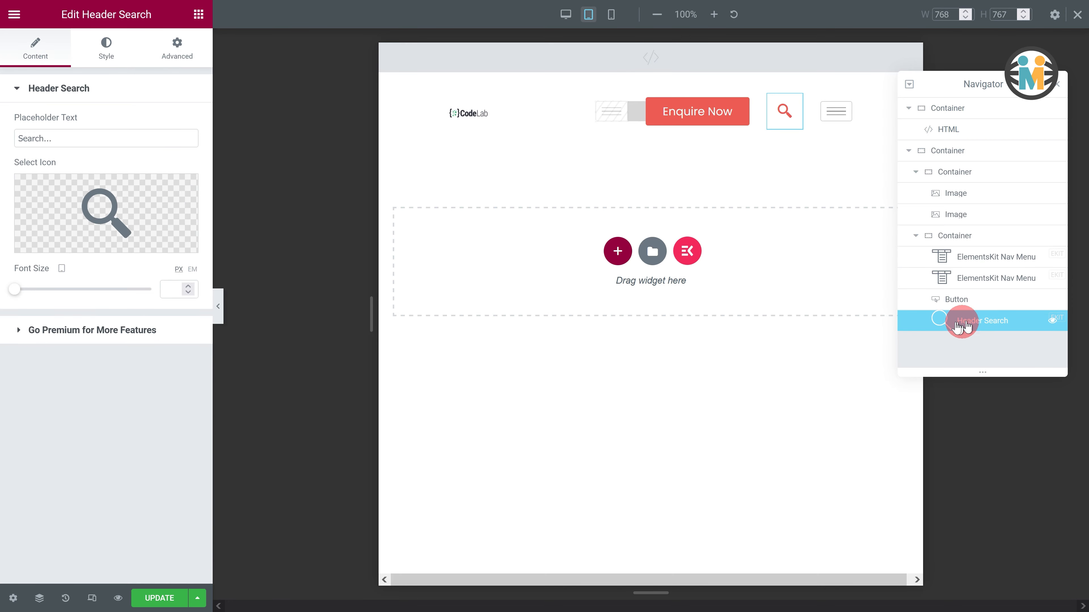
{"action": "left_click", "coordinate": [180, 65]}
{"action": "left_click", "coordinate": [168, 323]}
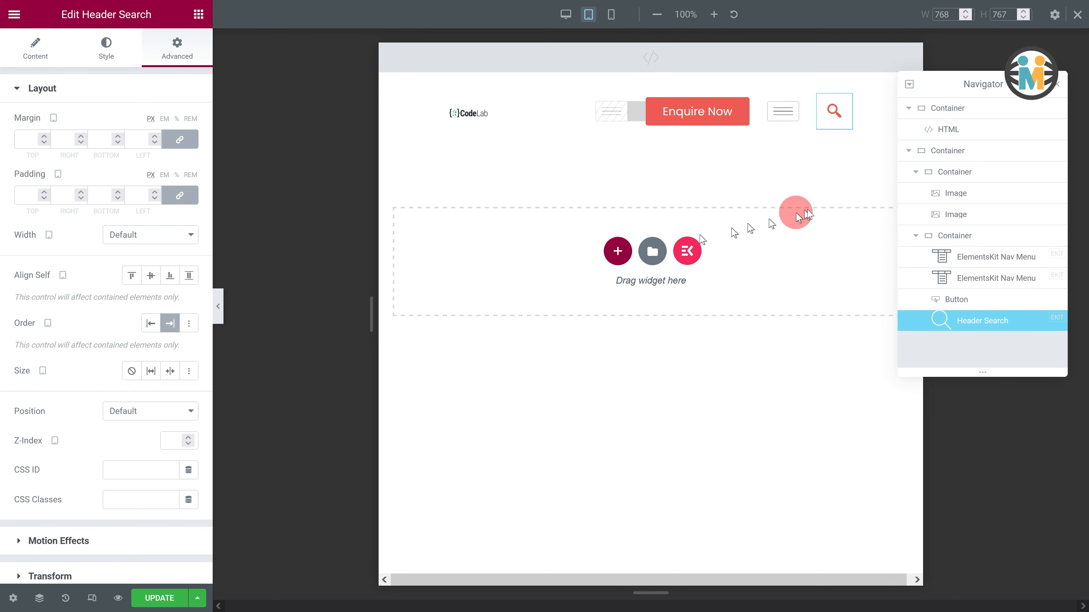
- Unlink the logo container's tablet padding values and set its left padding to 70 px
{"action": "left_click", "coordinate": [958, 173]}
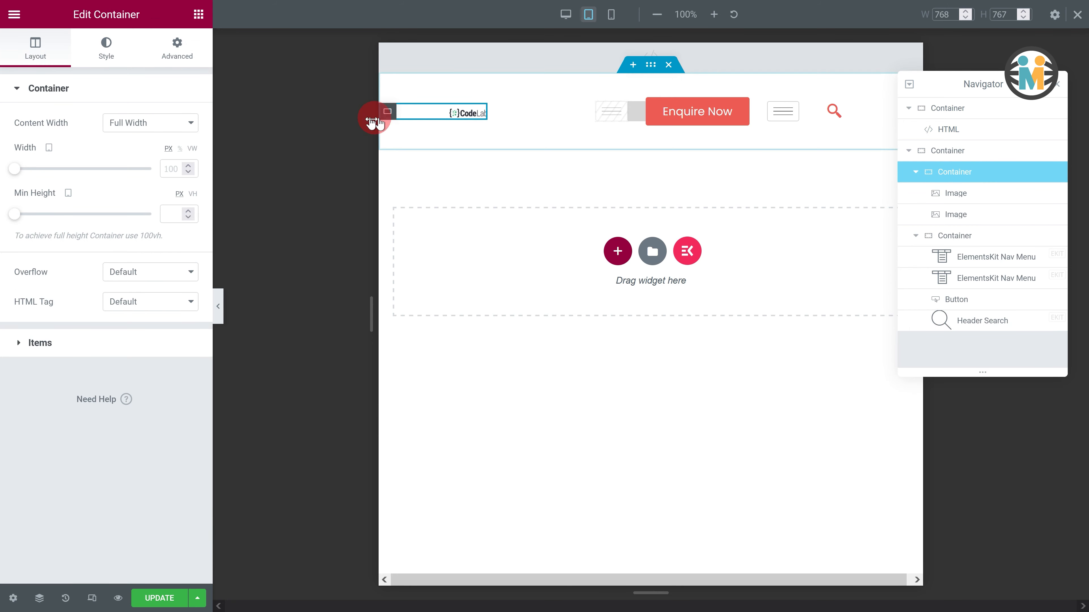
{"action": "left_click", "coordinate": [178, 51]}
{"action": "left_click", "coordinate": [179, 195]}
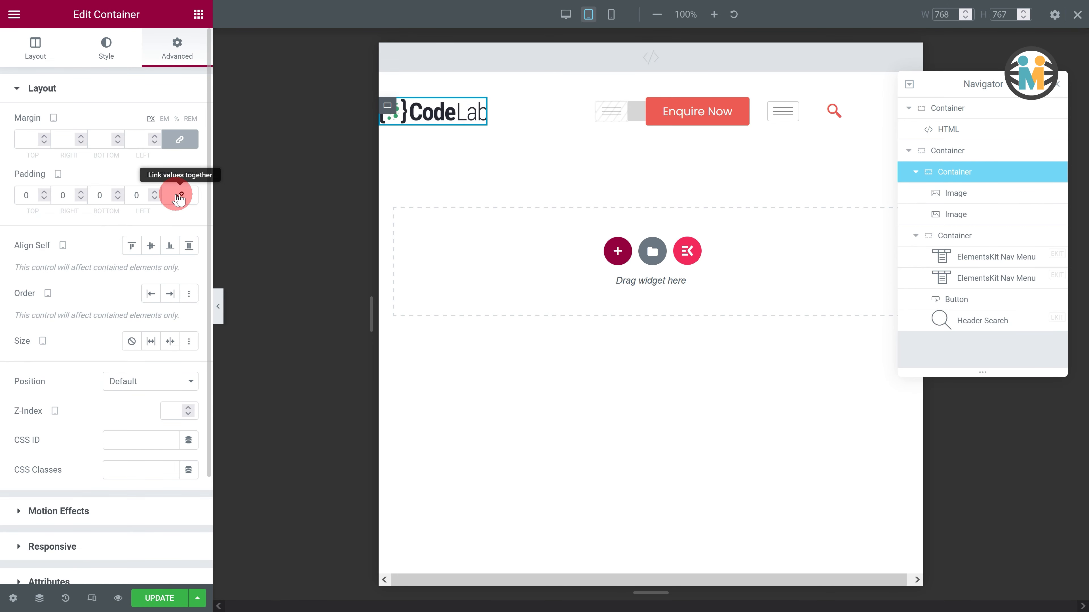
{"action": "left_click", "coordinate": [138, 195]}
{"action": "type", "text": "70"}
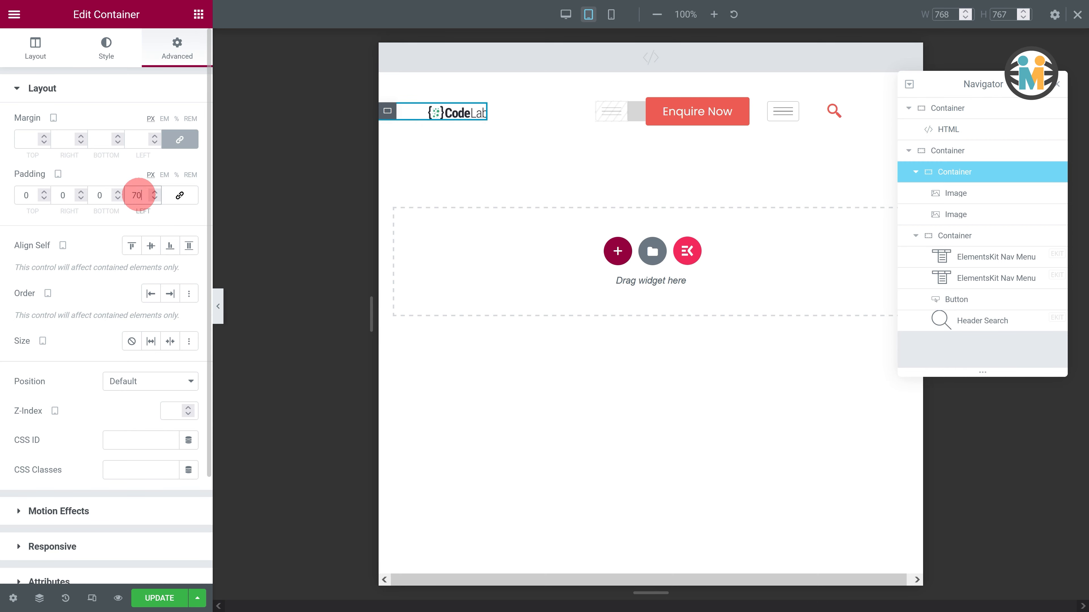
- Set the logo container's tablet width to 30%
{"action": "left_click", "coordinate": [52, 52]}
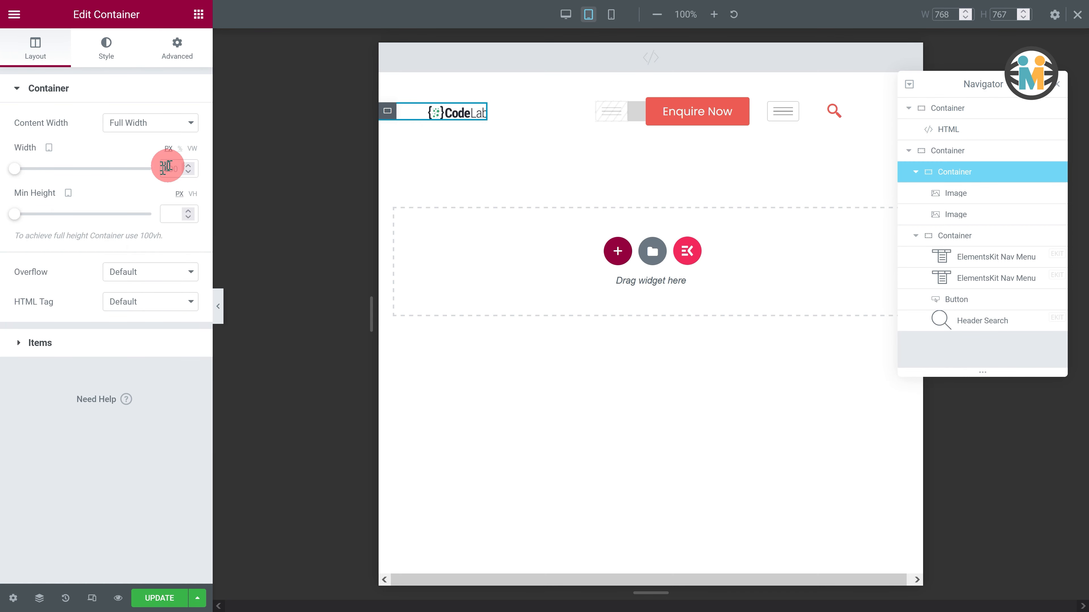
{"action": "left_click", "coordinate": [180, 148]}
{"action": "type", "text": "30"}
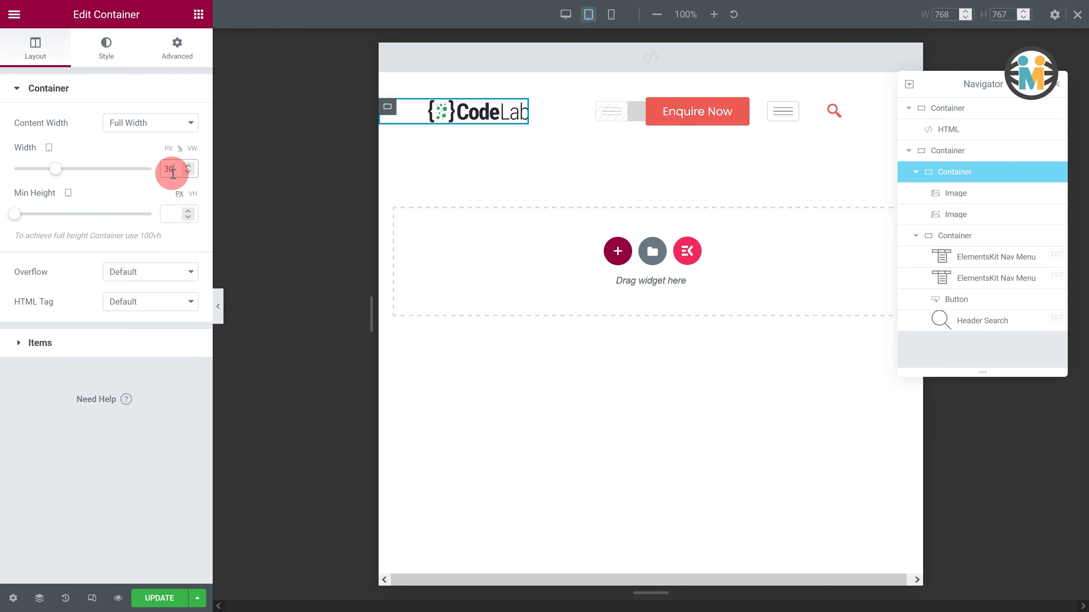
- Unlink the menu container's tablet padding values and set its right padding to 70 px
{"action": "left_click", "coordinate": [954, 235]}
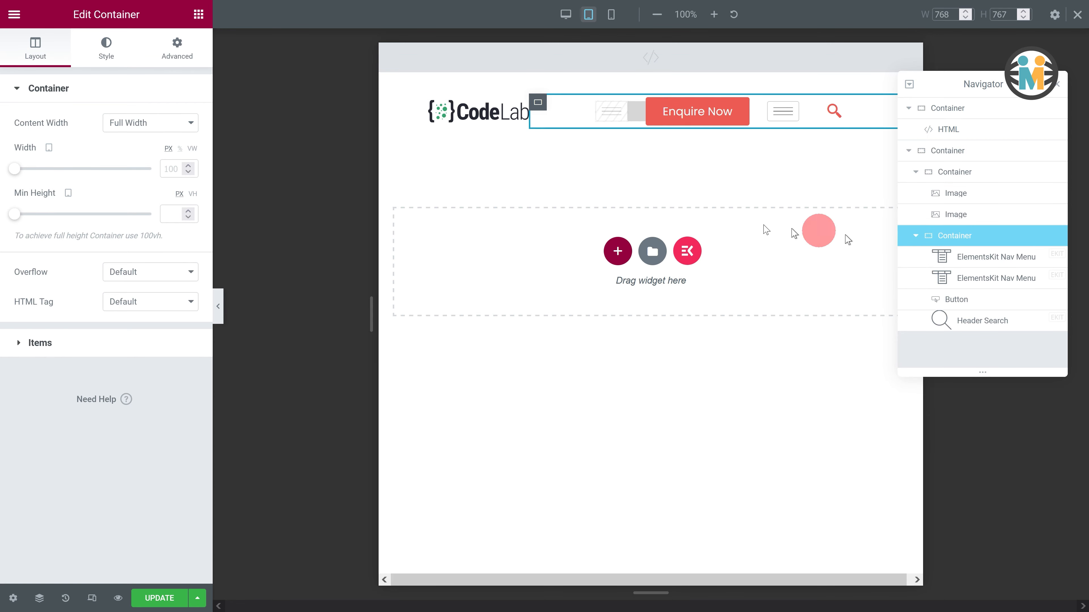
{"action": "left_click", "coordinate": [177, 50]}
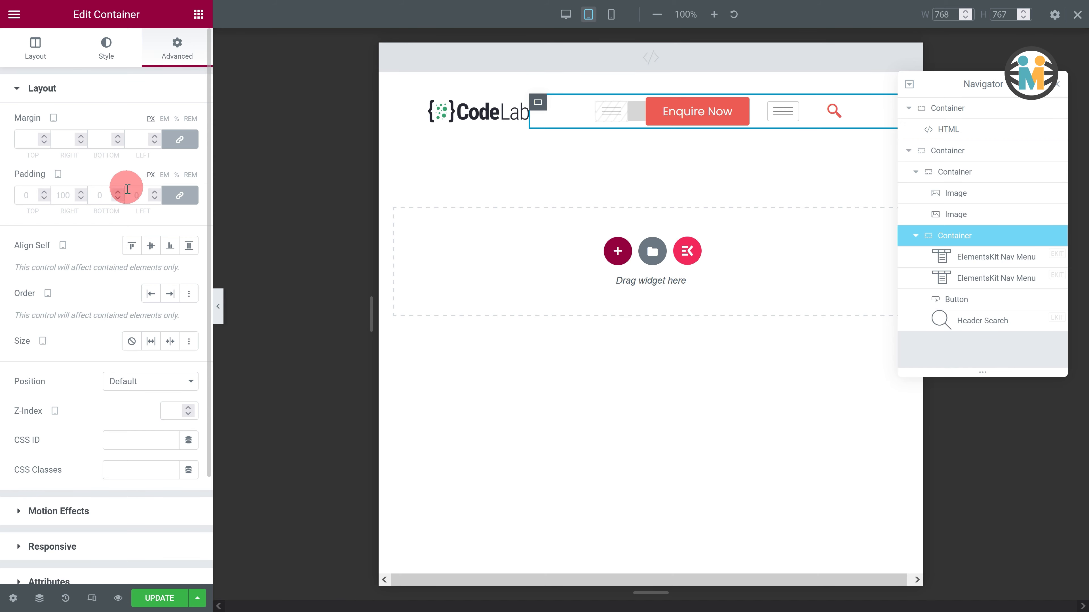
{"action": "left_click", "coordinate": [180, 195]}
{"action": "left_click", "coordinate": [64, 195]}
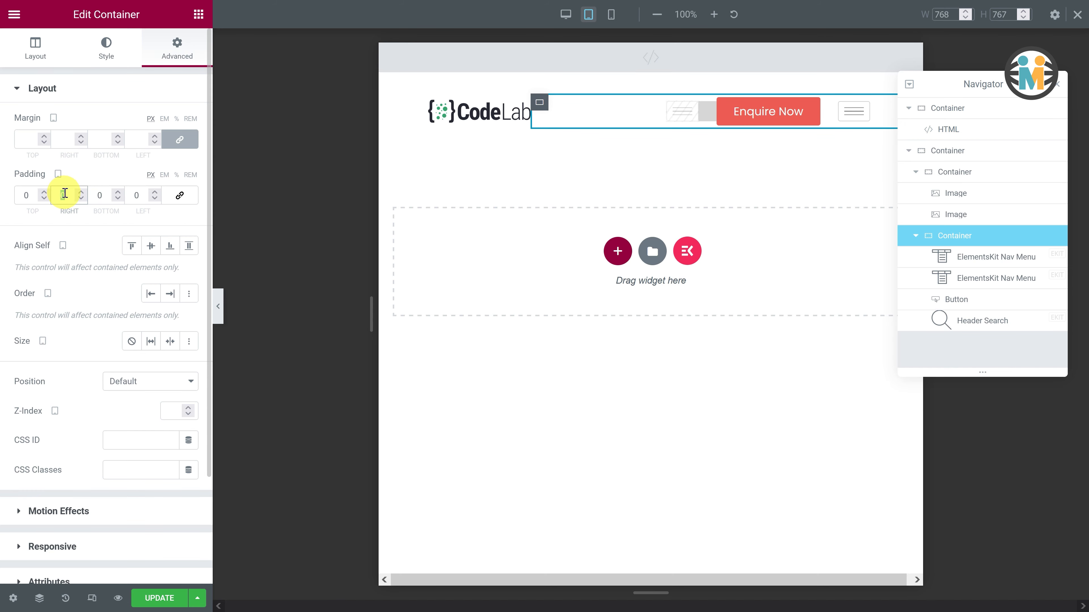
- Set the menu container's tablet width to 70%
{"action": "left_click", "coordinate": [35, 49]}
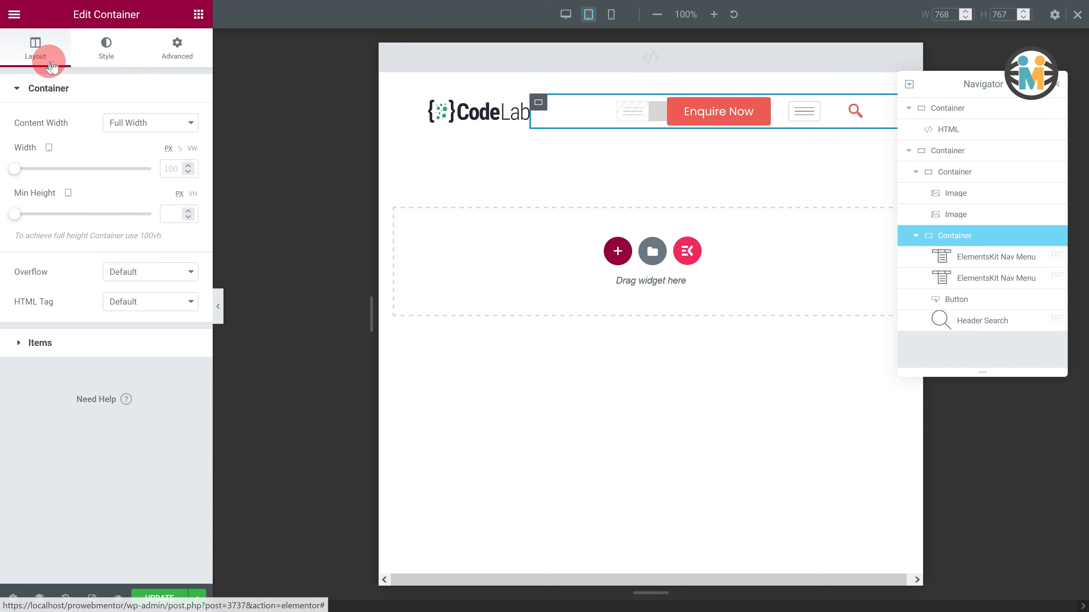
{"action": "left_click", "coordinate": [180, 148]}
{"action": "left_click", "coordinate": [171, 167]}
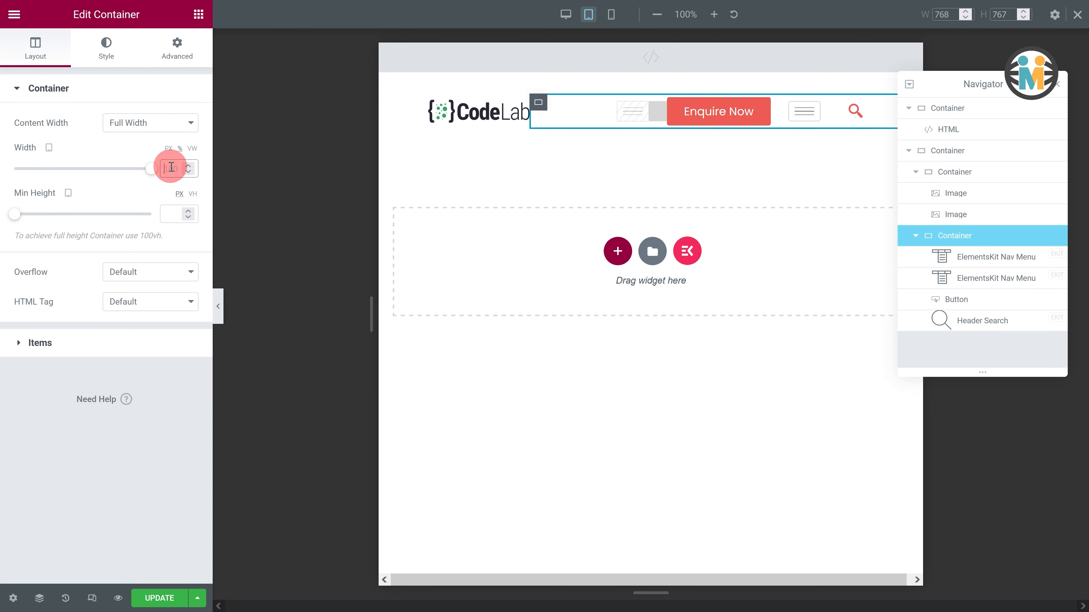
{"action": "type", "text": "70"}
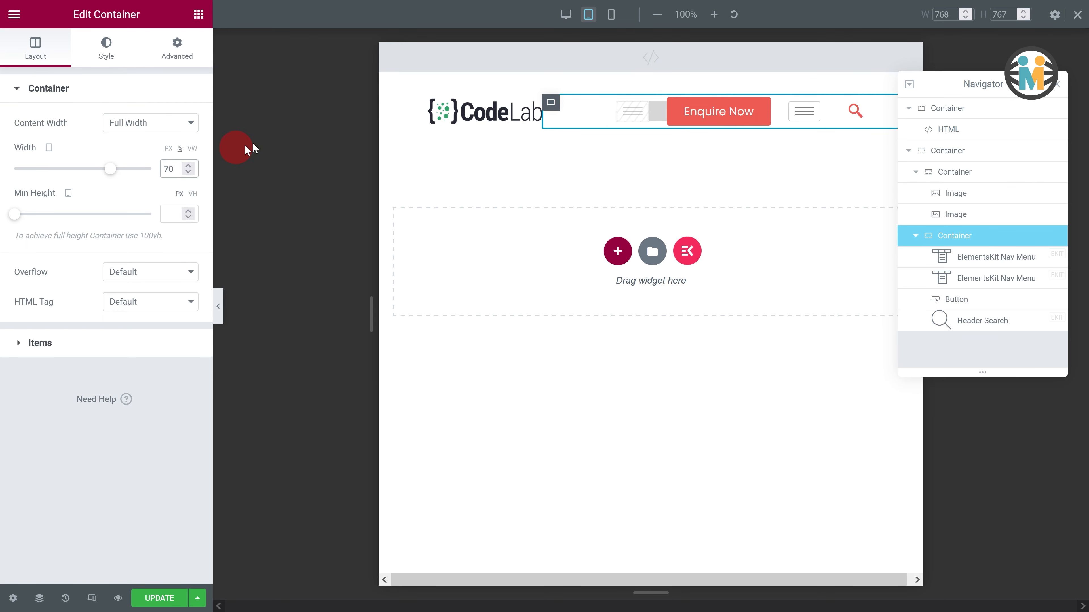
- Switch to the mobile preview and hide the logo container on mobile
{"action": "left_click", "coordinate": [611, 16]}
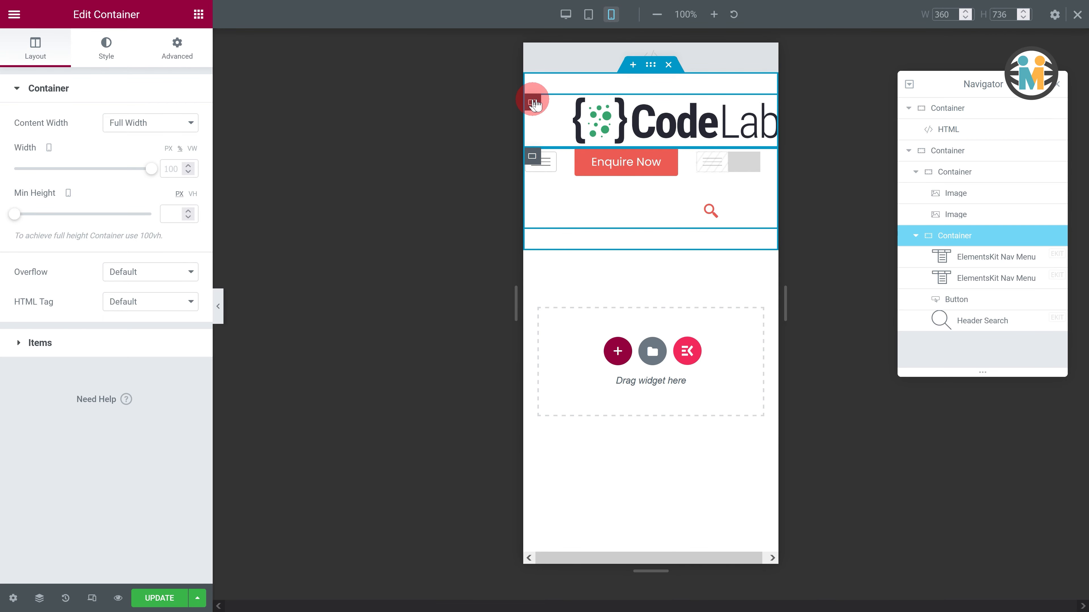
{"action": "left_click", "coordinate": [533, 103]}
{"action": "left_click", "coordinate": [958, 167]}
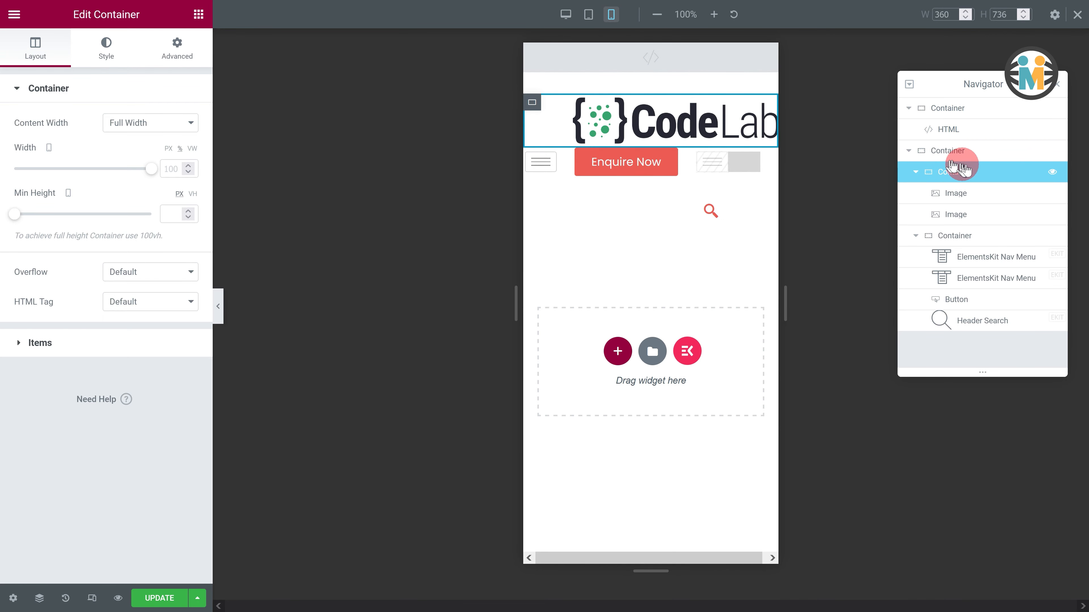
{"action": "left_click", "coordinate": [189, 76]}
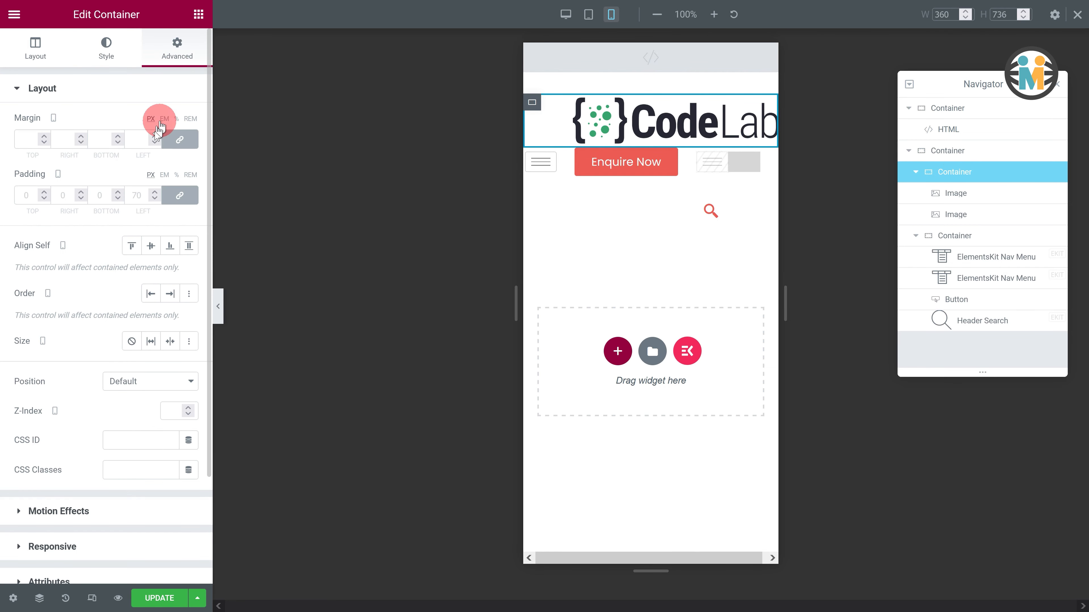
{"action": "left_click", "coordinate": [49, 538]}
{"action": "left_click", "coordinate": [173, 296]}
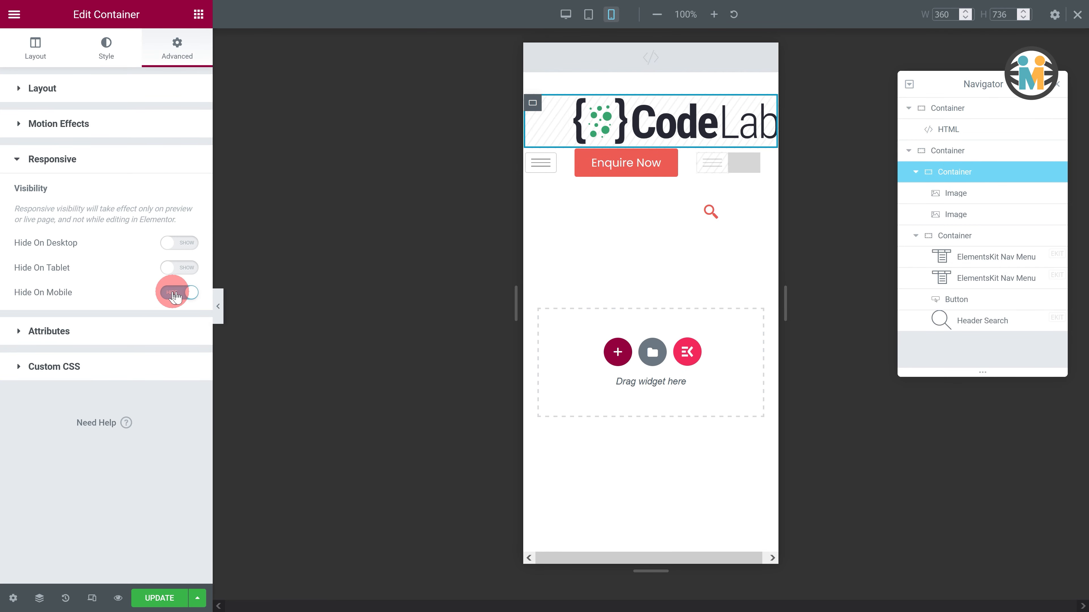
- Hide the Enquire Now button on mobile and save the header
{"action": "left_click", "coordinate": [922, 299]}
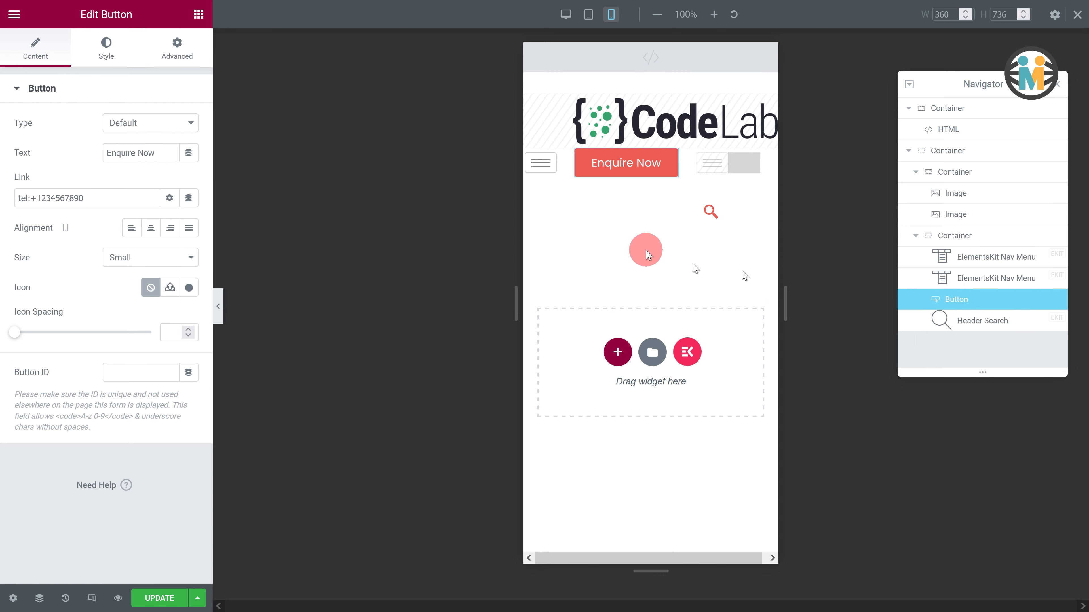
{"action": "left_click", "coordinate": [177, 47]}
{"action": "scroll", "coordinate": [53, 457], "scroll_direction": "down", "scroll_amount": 8}
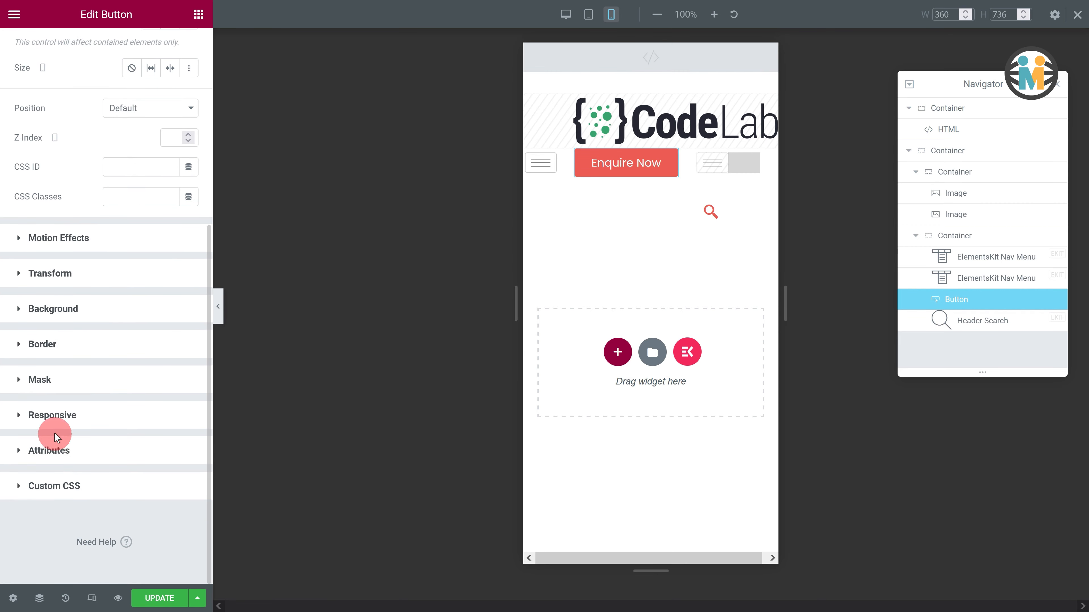
{"action": "left_click", "coordinate": [51, 414]}
{"action": "left_click", "coordinate": [169, 415]}
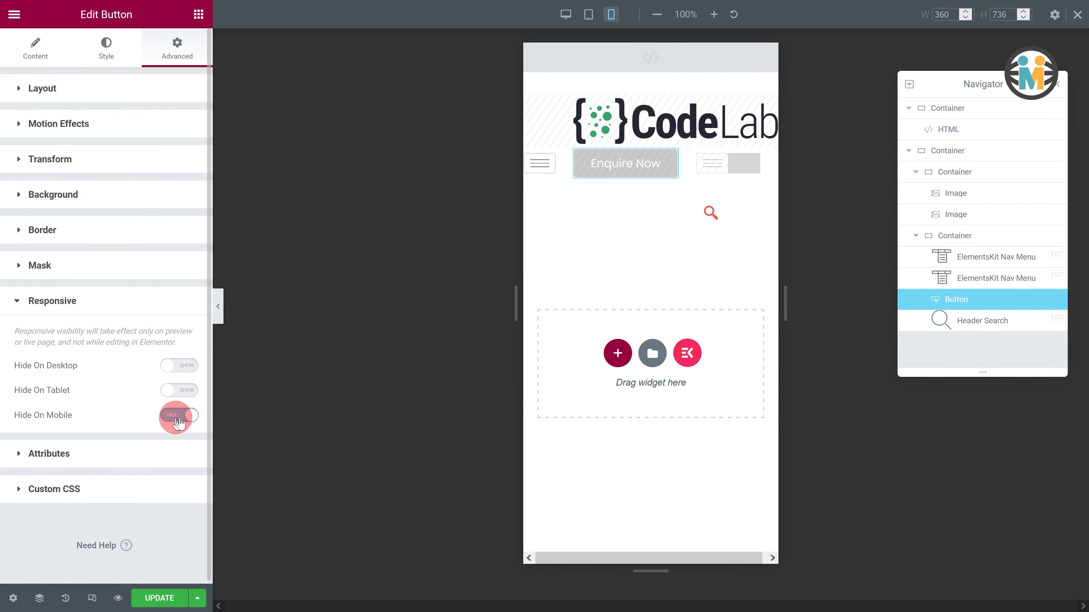
{"action": "key", "text": "ctrl+s"}
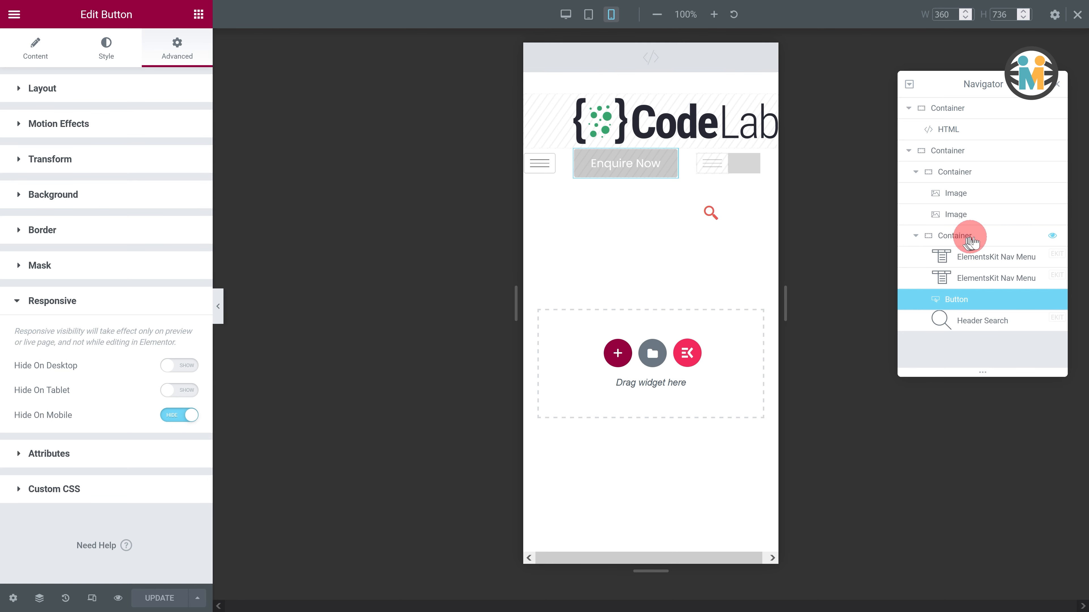
- Set the menu container's mobile items to Space Around justification with No Wrap
{"action": "left_click", "coordinate": [958, 240]}
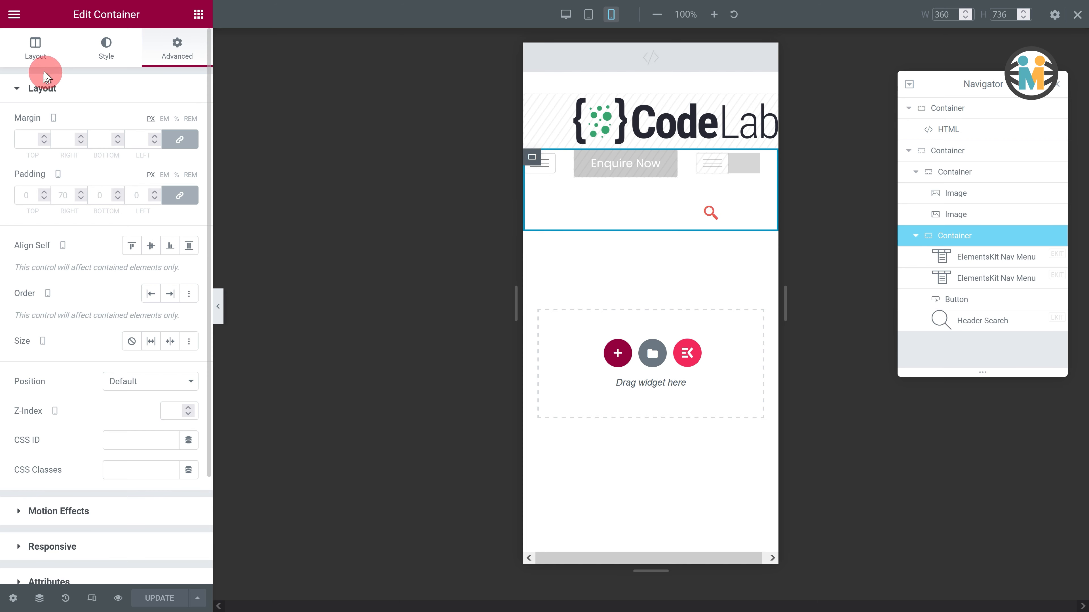
{"action": "left_click", "coordinate": [35, 62]}
{"action": "left_click", "coordinate": [55, 339]}
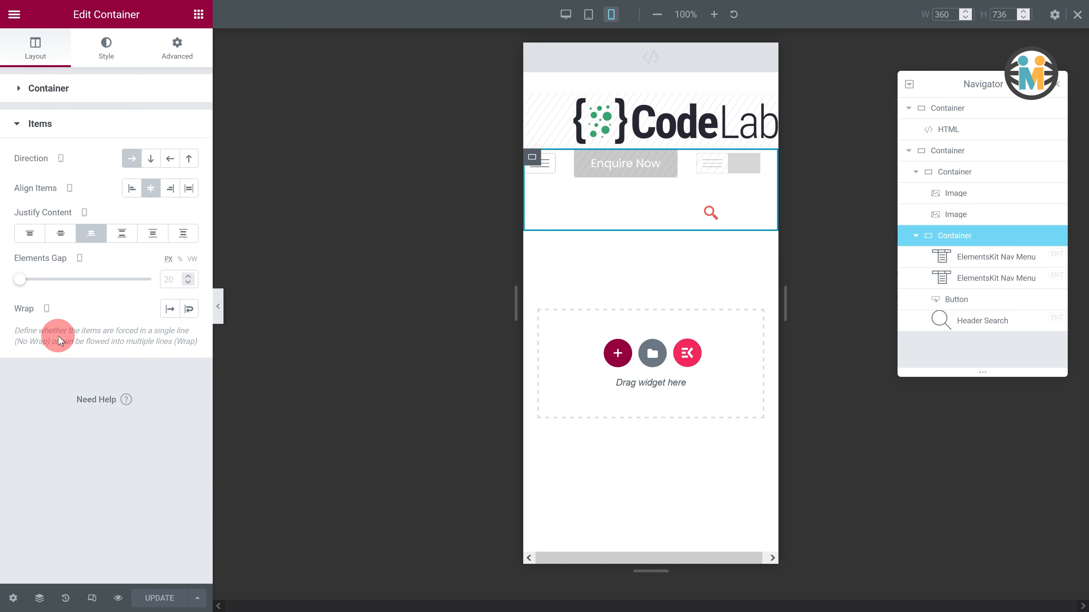
{"action": "left_click", "coordinate": [155, 235]}
{"action": "left_click", "coordinate": [179, 308]}
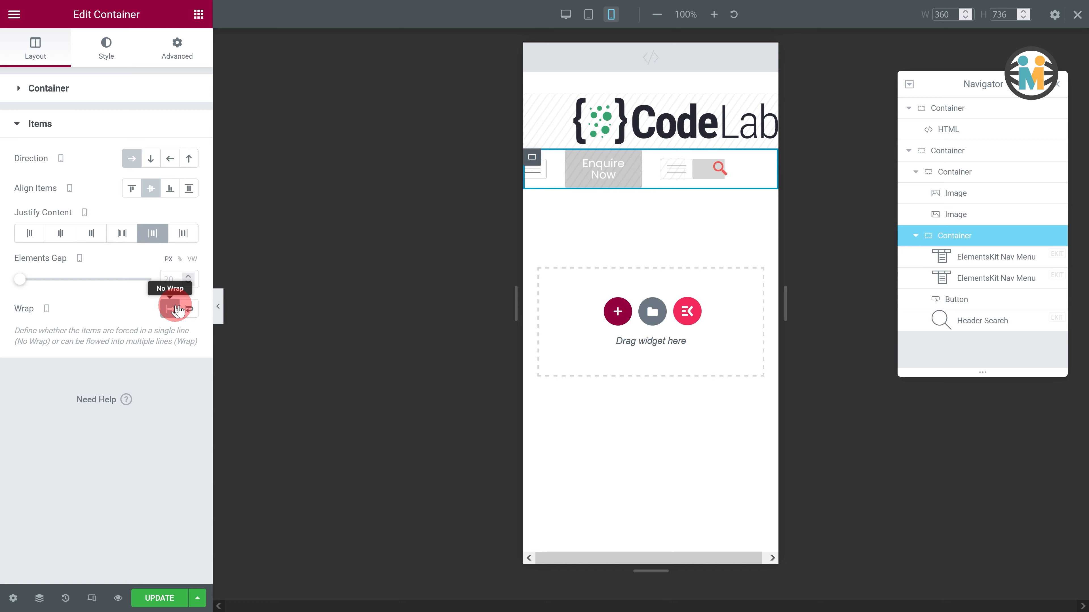
- Unlink the menu container's mobile padding values and set the left and right padding to 50 px
{"action": "left_click", "coordinate": [180, 55]}
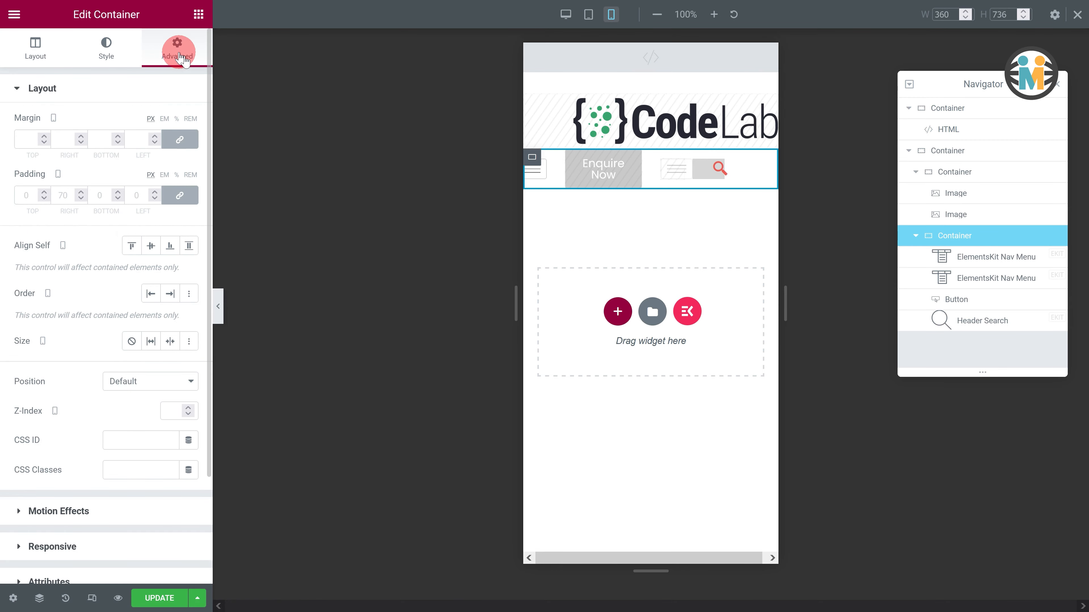
{"action": "left_click", "coordinate": [179, 195]}
{"action": "left_click", "coordinate": [64, 196]}
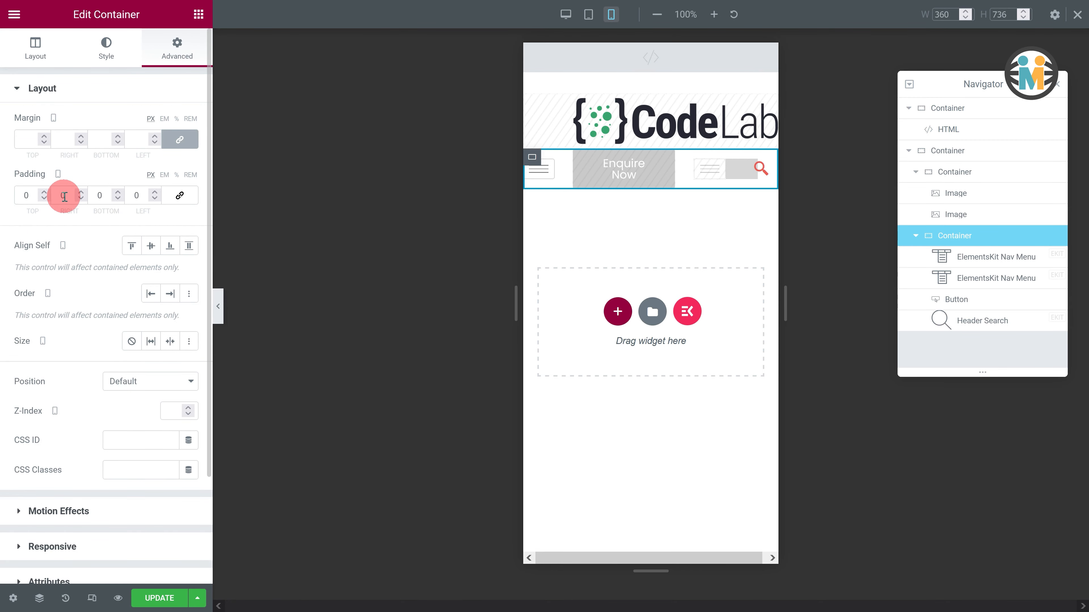
{"action": "type", "text": "50"}
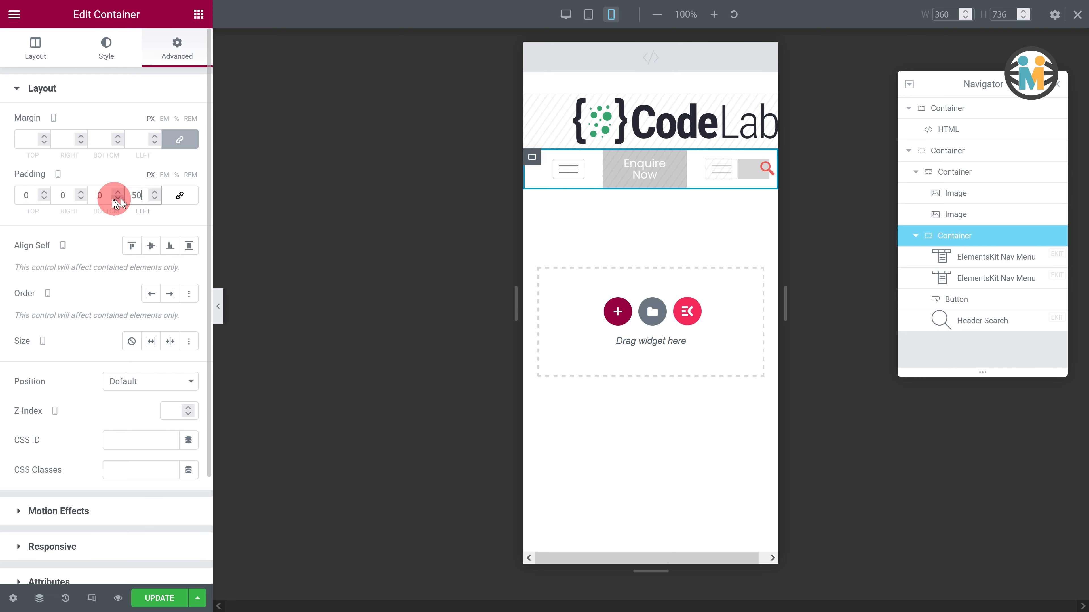
{"action": "type", "text": "50"}
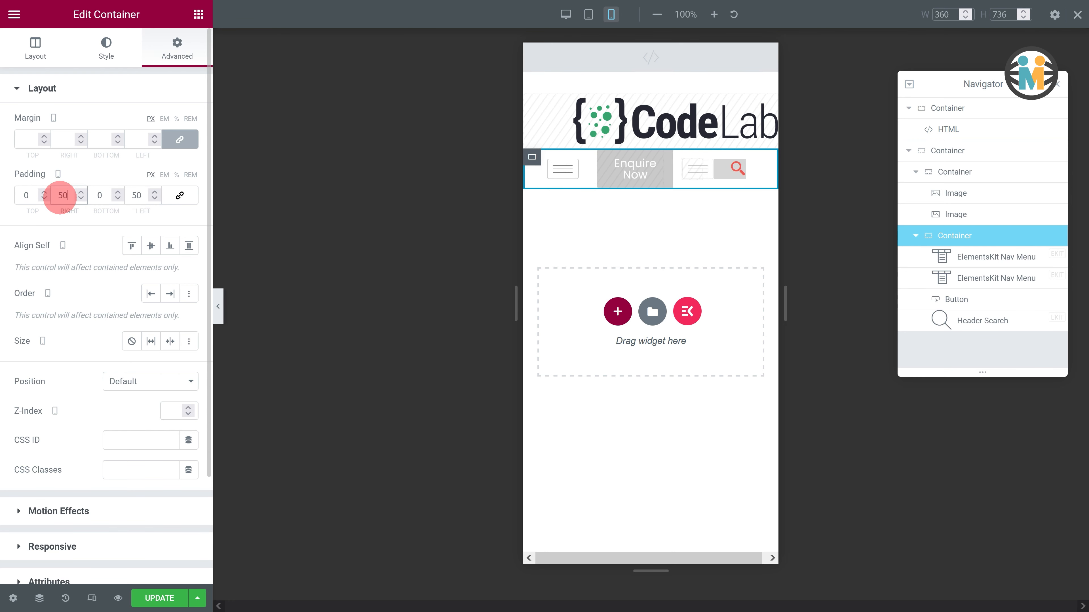
- Add a nested container between the Enquire Now button and the header search, and place an Image widget inside it
{"action": "left_click", "coordinate": [196, 16]}
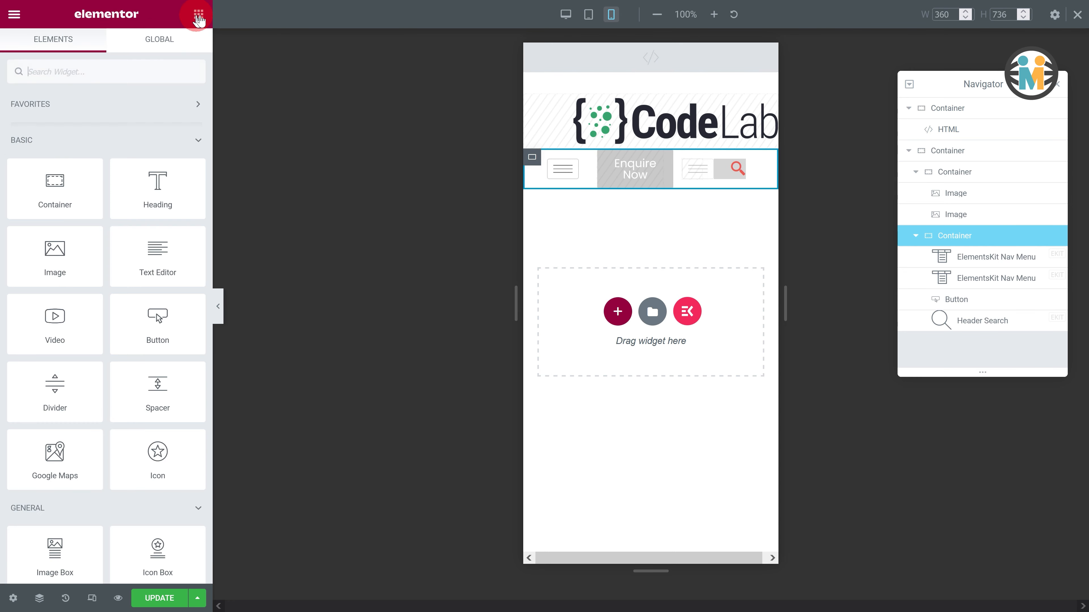
{"action": "left_click_drag", "start_coordinate": [59, 187], "coordinate": [669, 168]}
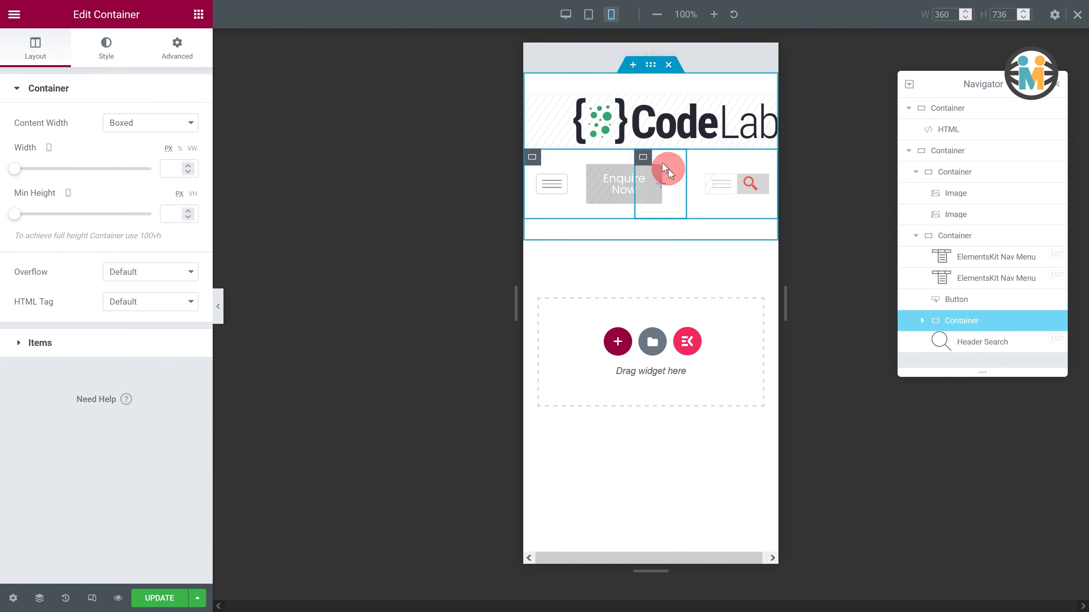
{"action": "left_click", "coordinate": [202, 19]}
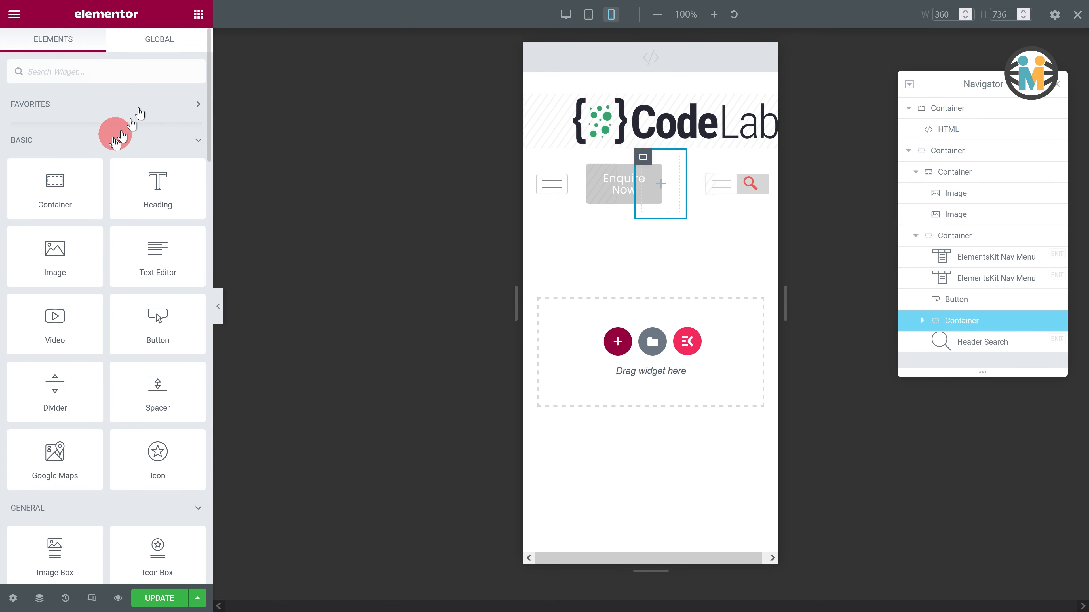
{"action": "left_click_drag", "start_coordinate": [49, 259], "coordinate": [661, 190]}
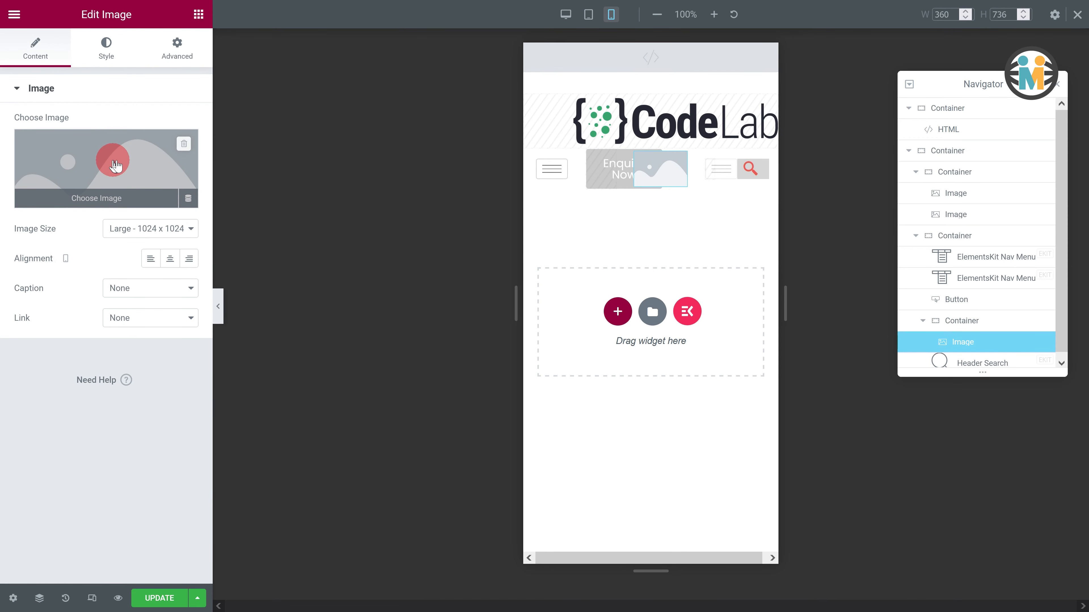
- Set the new image to the coloured CodeLab logo code-lab-1.png and assign it the CSS class logo-v1
{"action": "left_click", "coordinate": [115, 165]}
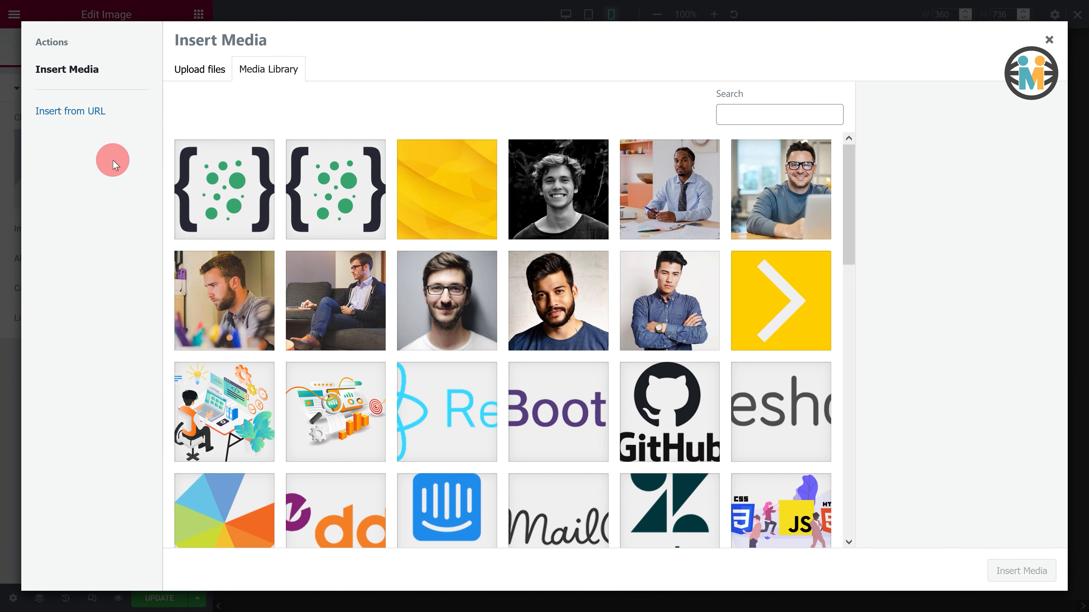
{"action": "scroll", "coordinate": [288, 308], "scroll_direction": "down", "scroll_amount": 5}
{"action": "scroll", "coordinate": [288, 308], "scroll_direction": "down", "scroll_amount": 2}
{"action": "left_click", "coordinate": [180, 226]}
{"action": "left_click", "coordinate": [1021, 570]}
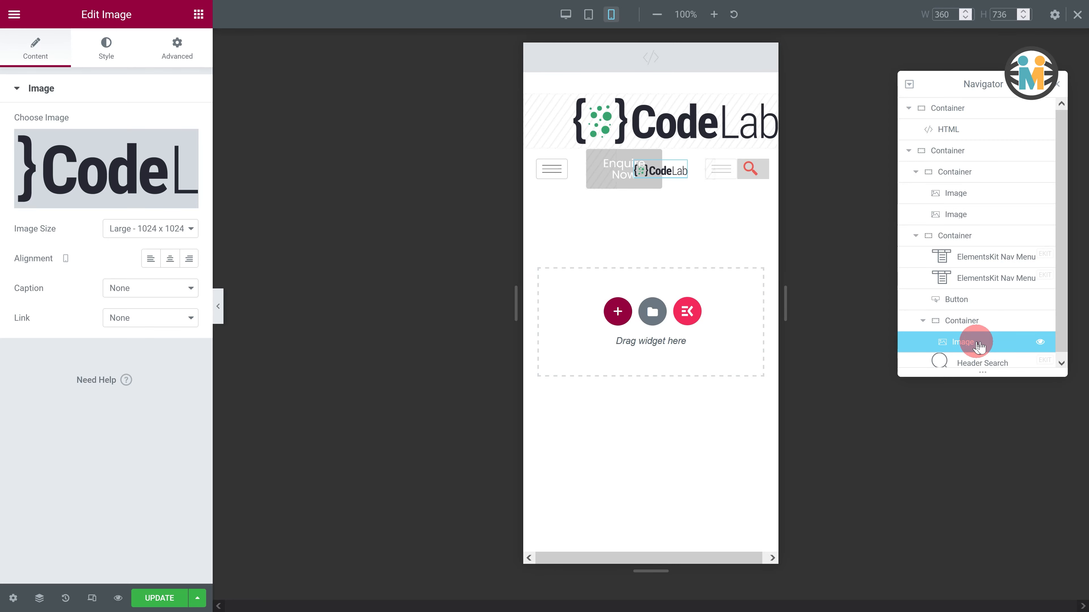
{"action": "left_click", "coordinate": [191, 41]}
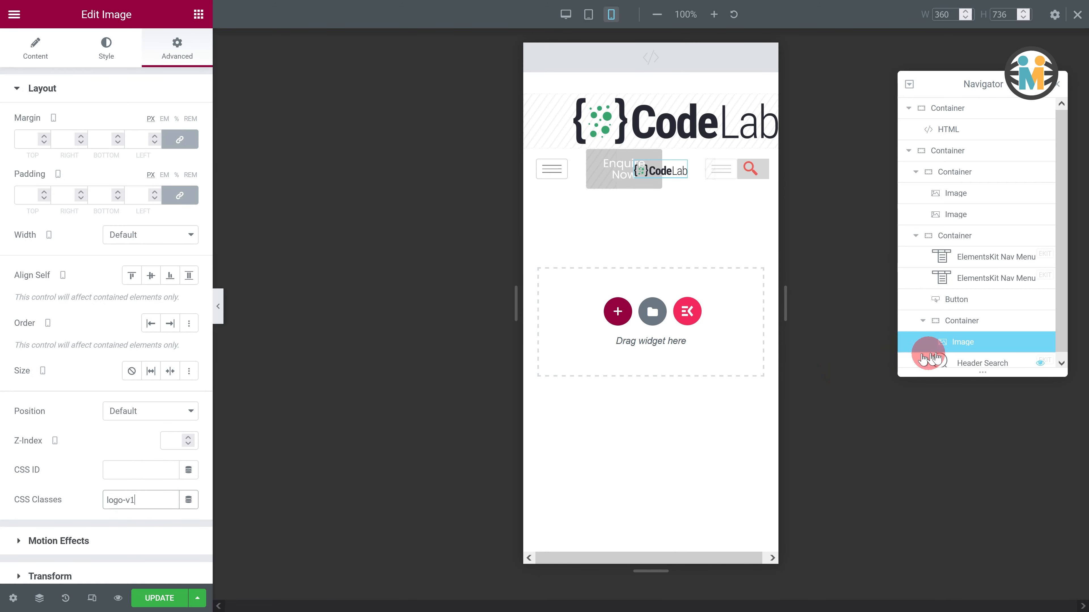
- Duplicate the logo image and replace the copy's picture with the black CodeLab logo from the media library
{"action": "right_click", "coordinate": [965, 344]}
{"action": "left_click", "coordinate": [982, 378]}
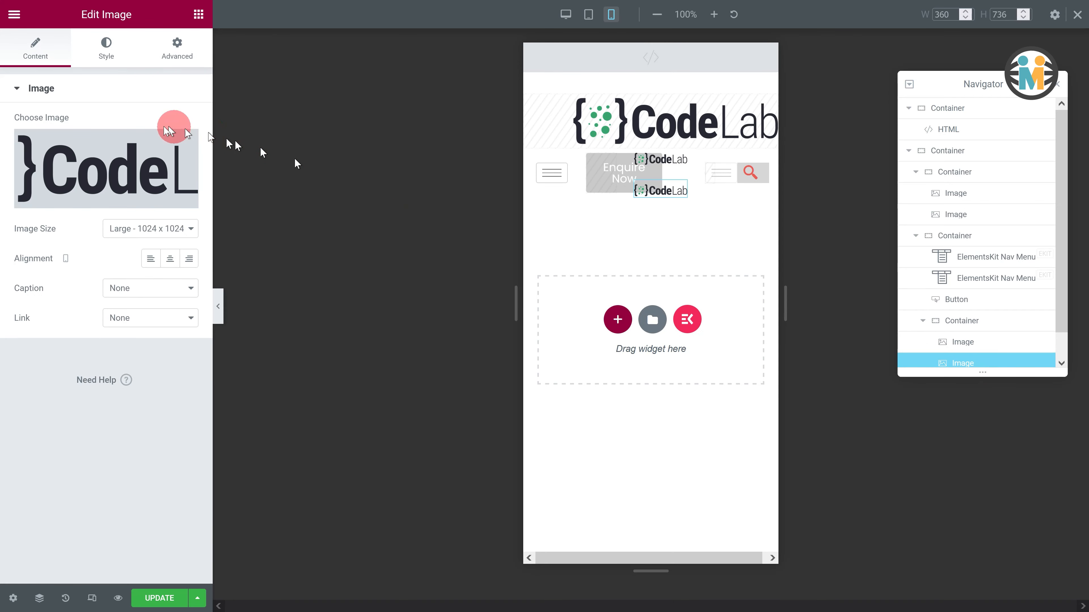
{"action": "left_click", "coordinate": [87, 161]}
{"action": "scroll", "coordinate": [297, 236], "scroll_direction": "down", "scroll_amount": 8}
{"action": "left_click", "coordinate": [345, 245]}
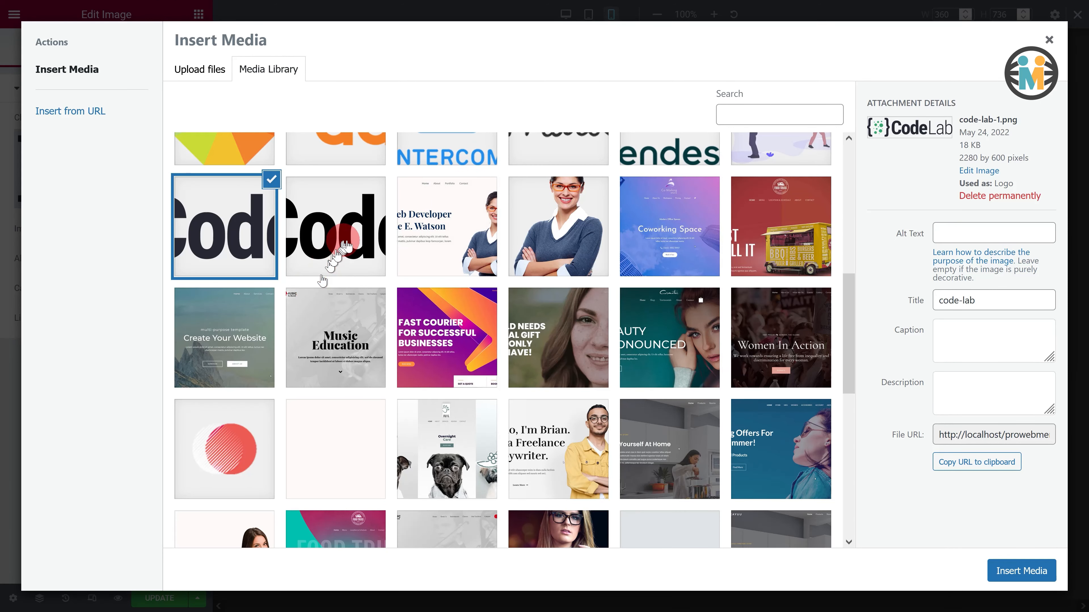
{"action": "left_click", "coordinate": [1005, 571]}
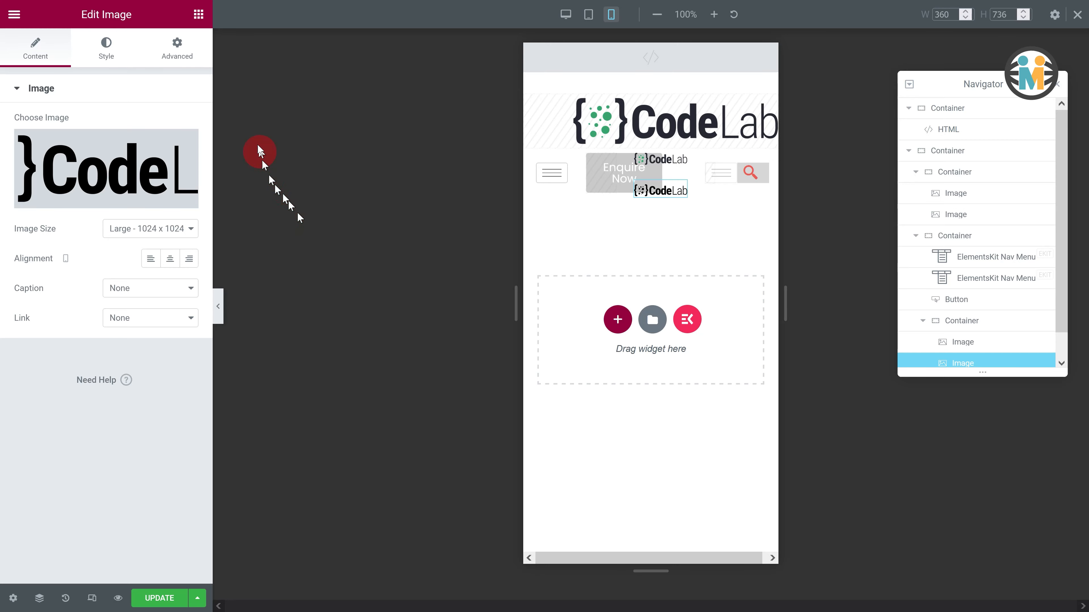
- Change the duplicated logo image's CSS class to logo-v2
{"action": "left_click", "coordinate": [189, 45]}
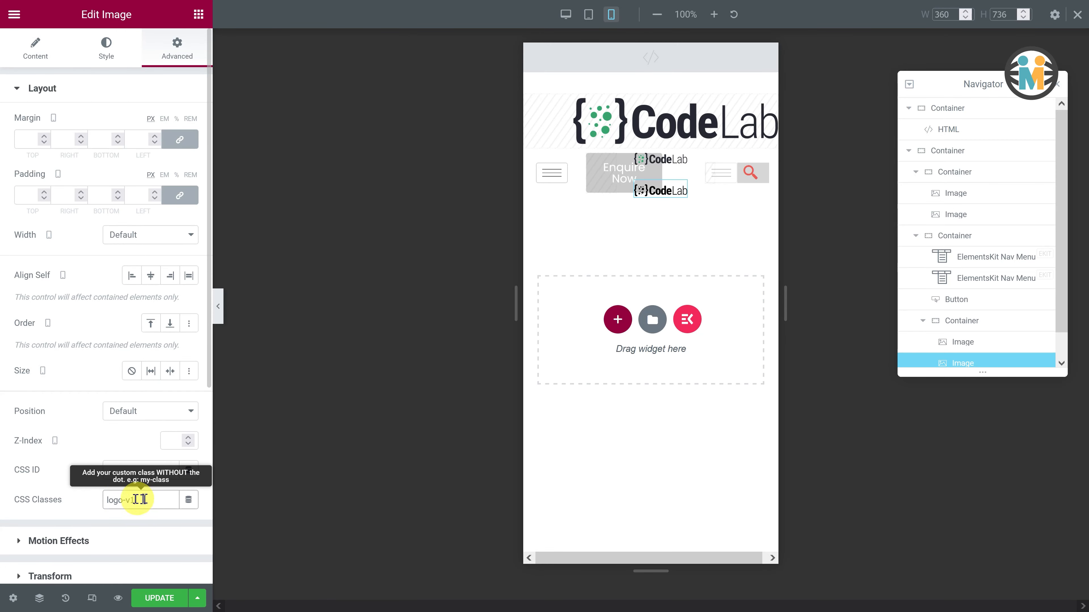
{"action": "left_click_drag", "start_coordinate": [141, 499], "coordinate": [104, 507]}
{"action": "type", "text": "logo-v2"}
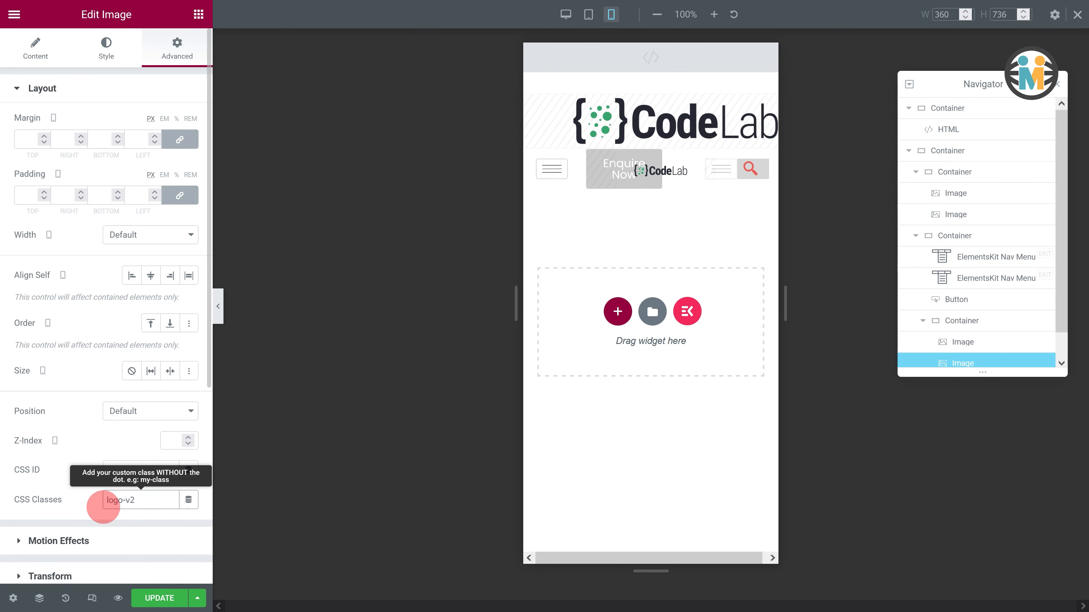
- Set the content width of the nested logo container to Full Width
{"action": "left_click", "coordinate": [987, 321]}
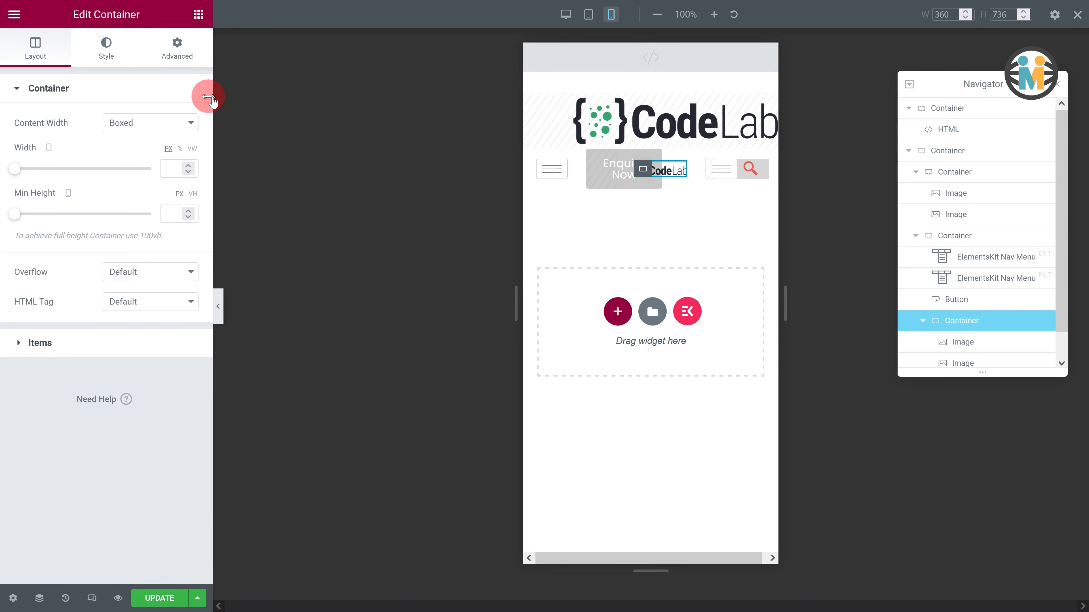
{"action": "left_click", "coordinate": [146, 123]}
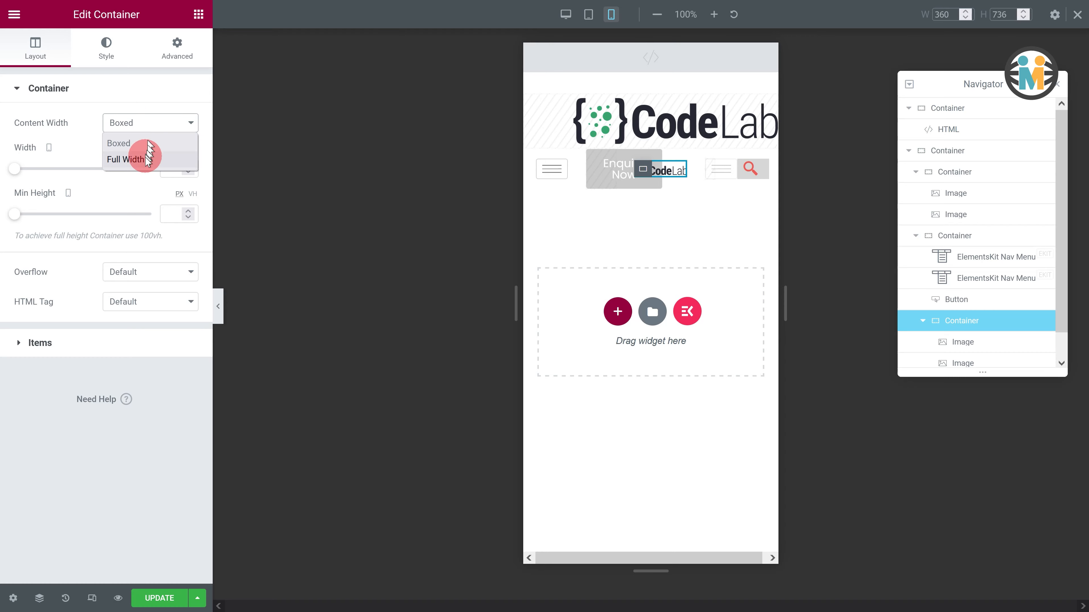
{"action": "left_click", "coordinate": [129, 160]}
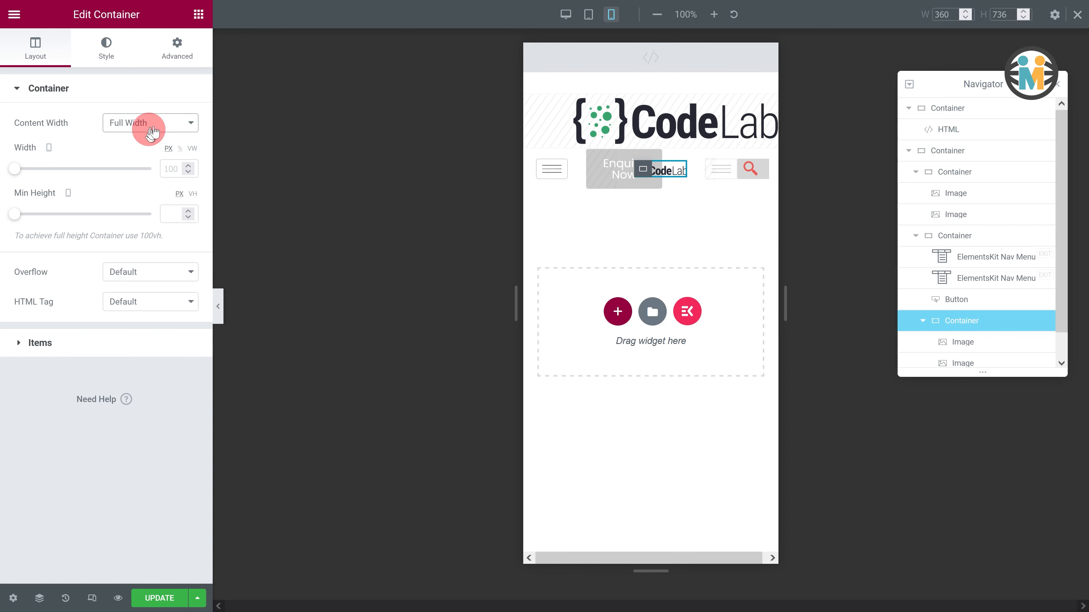
- Hide the nested logo container on desktop and tablet, and save the header
{"action": "left_click", "coordinate": [175, 50]}
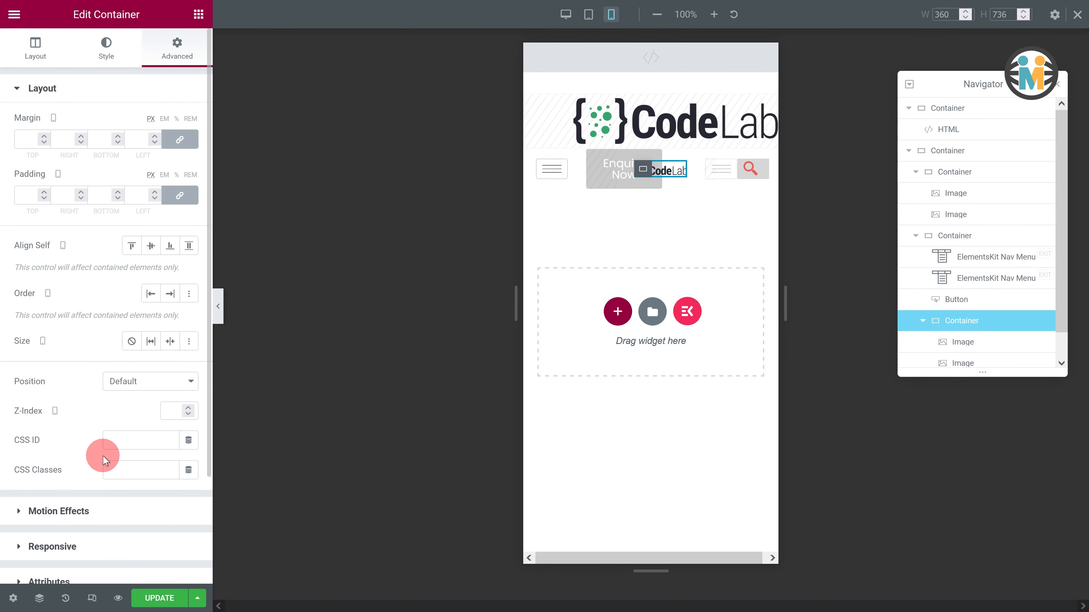
{"action": "scroll", "coordinate": [105, 461], "scroll_direction": "down", "scroll_amount": 3}
{"action": "left_click", "coordinate": [92, 416]}
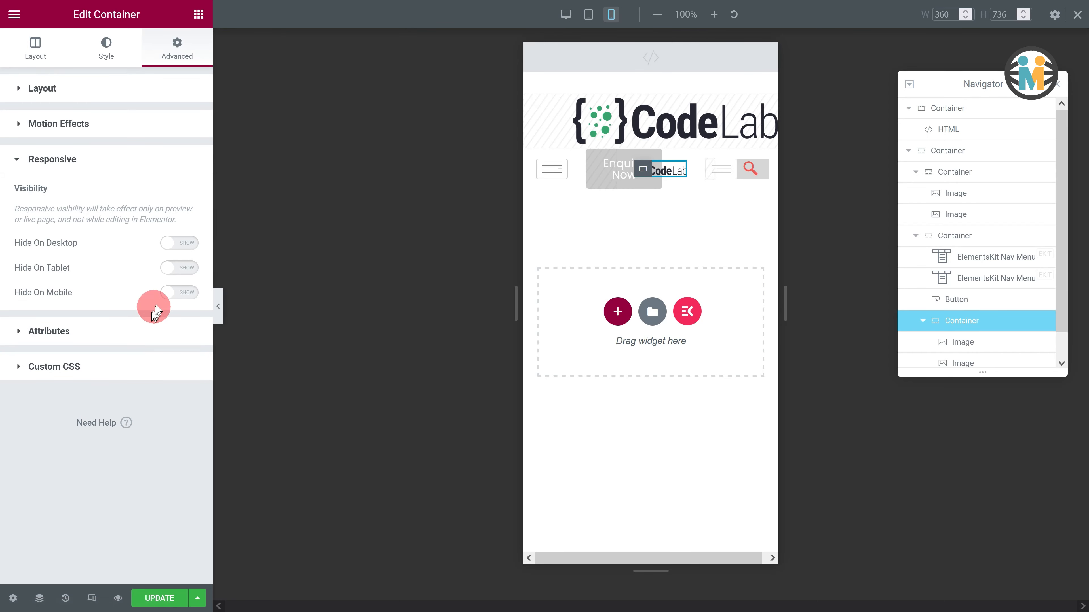
{"action": "left_click", "coordinate": [183, 268]}
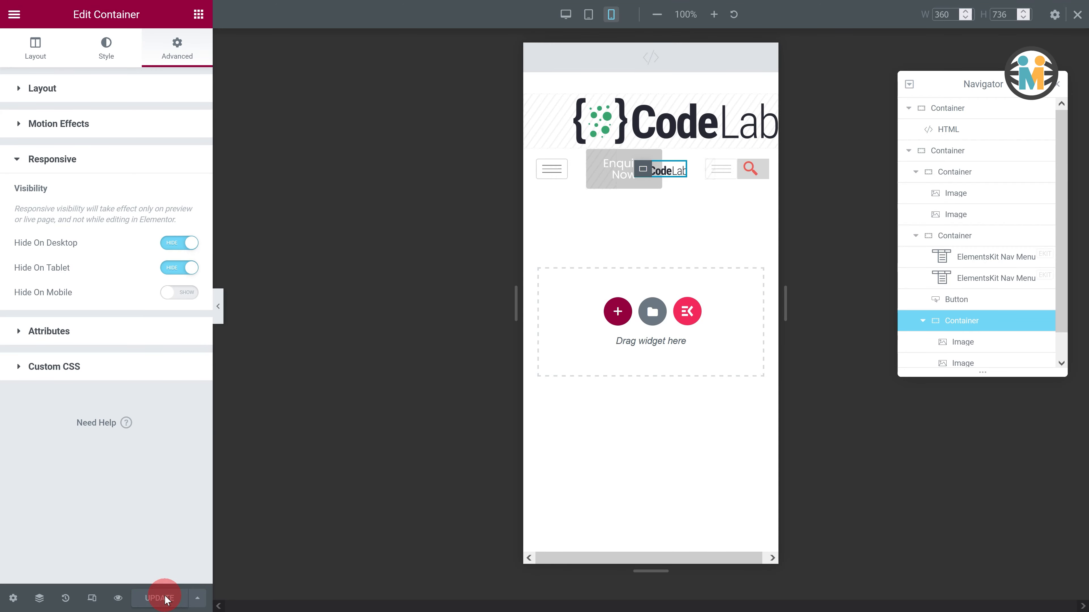
- View the header page in a new tab and preview it in the browser's responsive design mode as an iPhone 6/7/8 iOS 11
{"action": "left_click", "coordinate": [15, 16]}
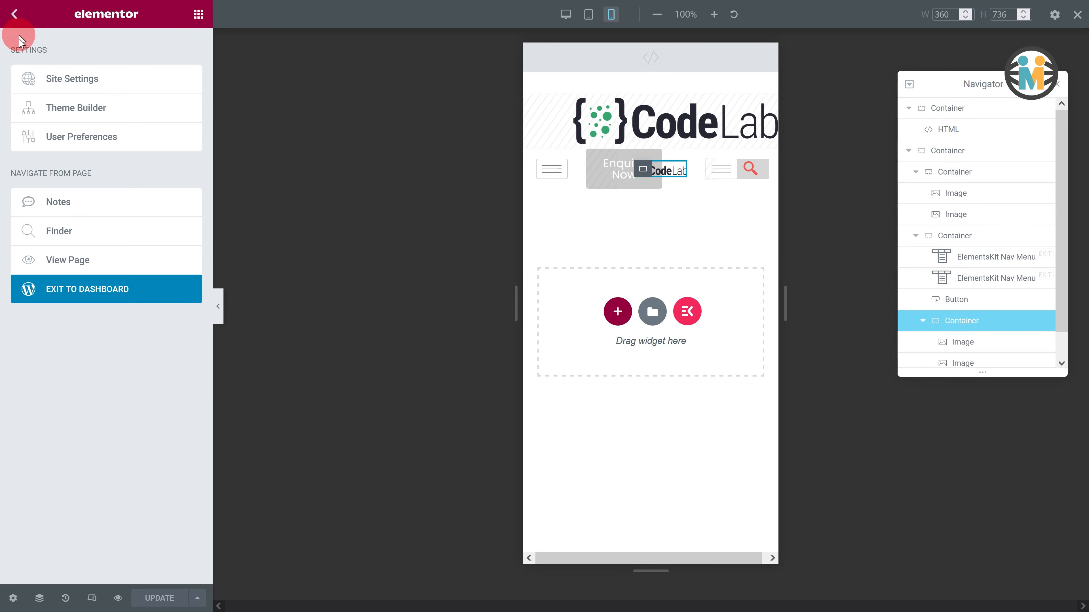
{"action": "right_click", "coordinate": [65, 255]}
{"action": "left_click", "coordinate": [81, 275]}
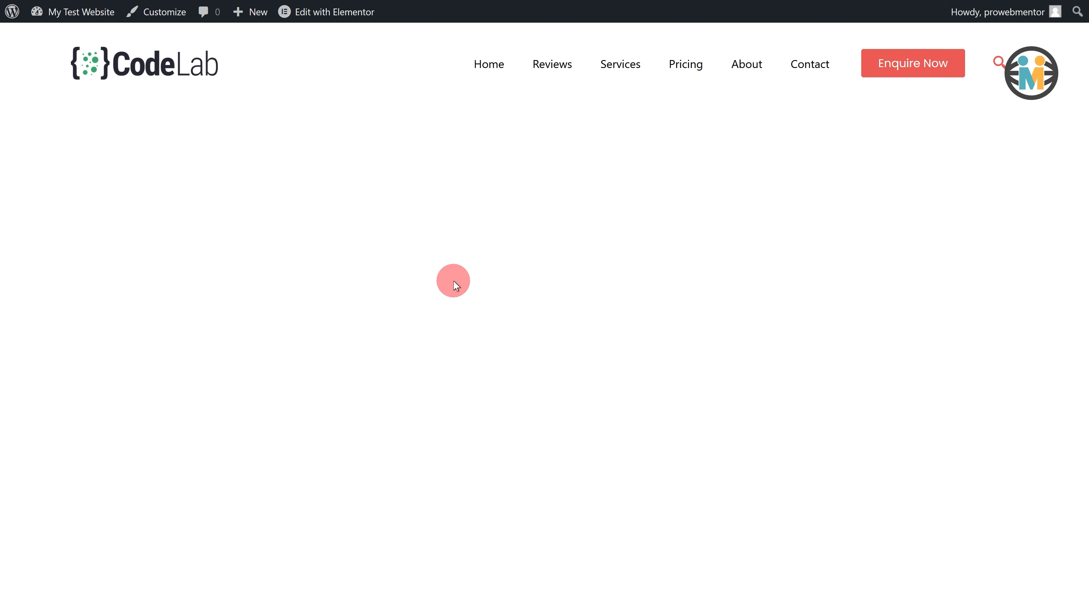
{"action": "right_click", "coordinate": [452, 280]}
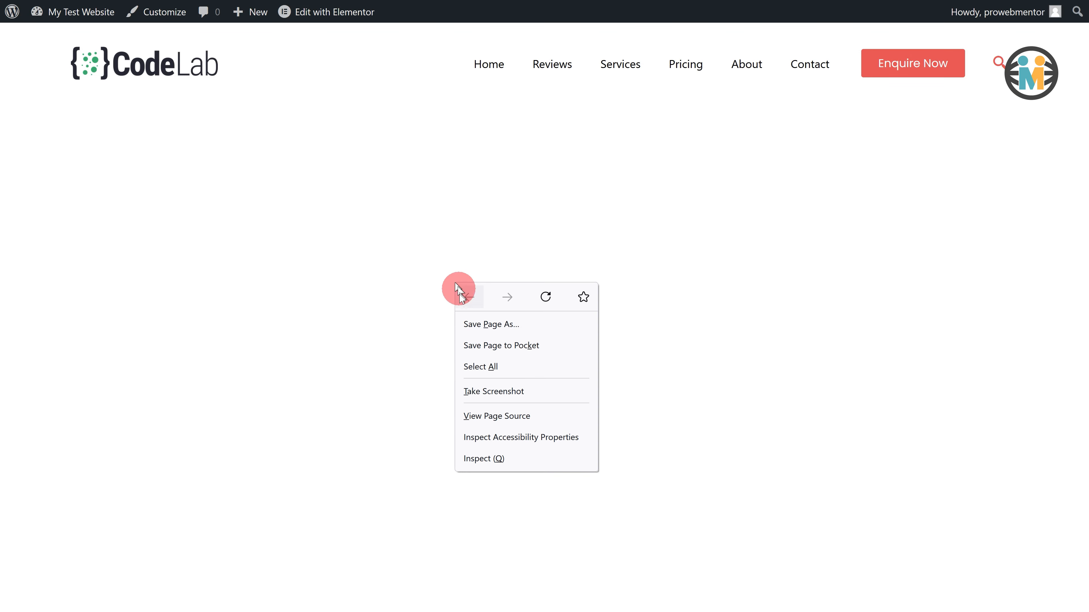
{"action": "left_click", "coordinate": [484, 456]}
{"action": "left_click", "coordinate": [1042, 9]}
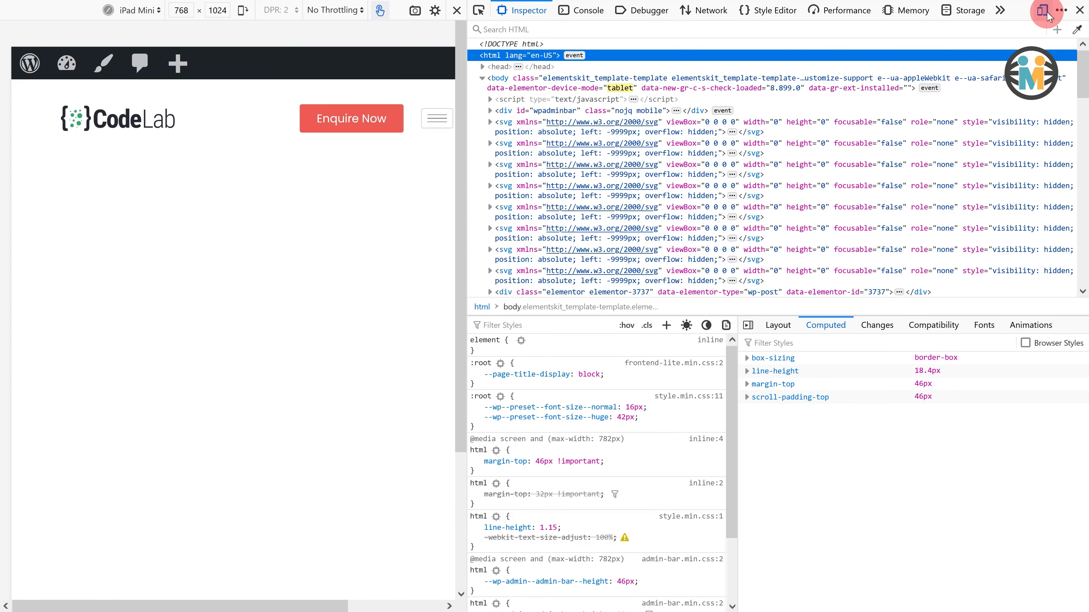
{"action": "left_click", "coordinate": [1078, 10]}
{"action": "left_click", "coordinate": [449, 10]}
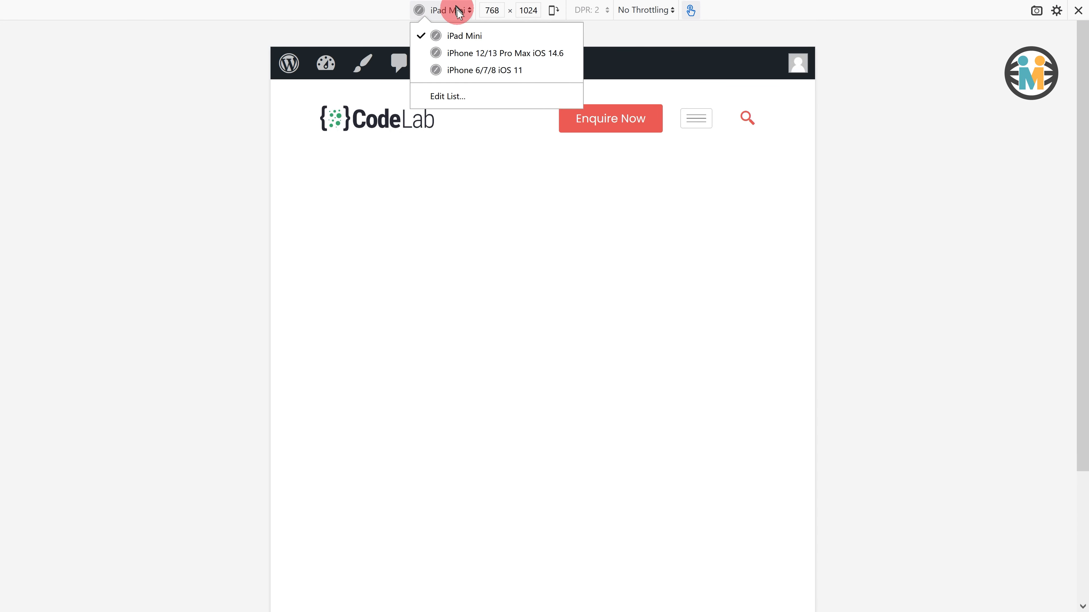
{"action": "left_click", "coordinate": [465, 69]}
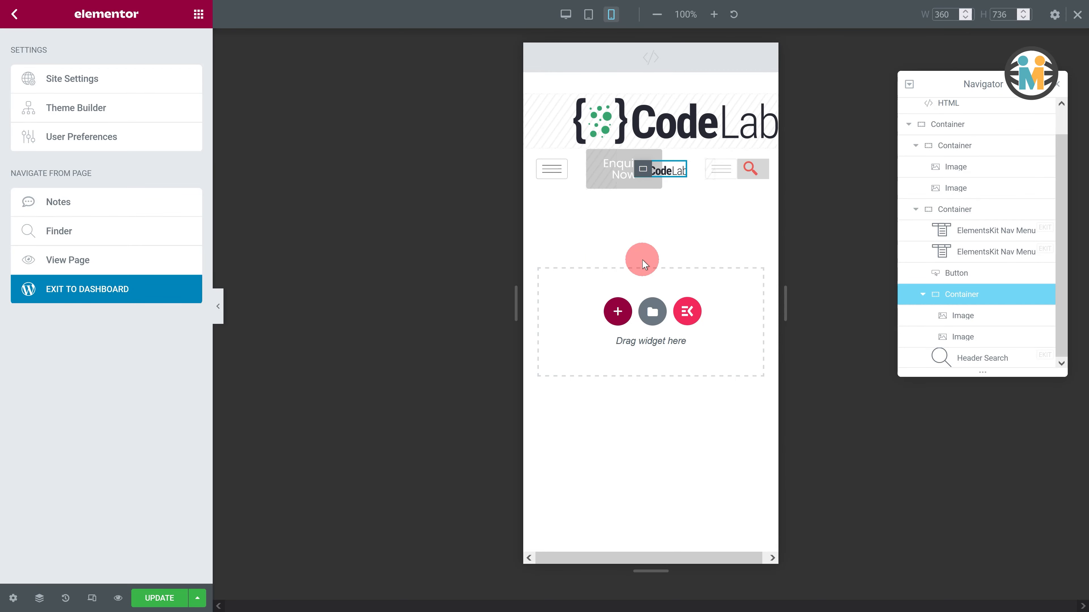
- Open the style settings of the first image in the nested logo container
{"action": "left_click", "coordinate": [981, 316]}
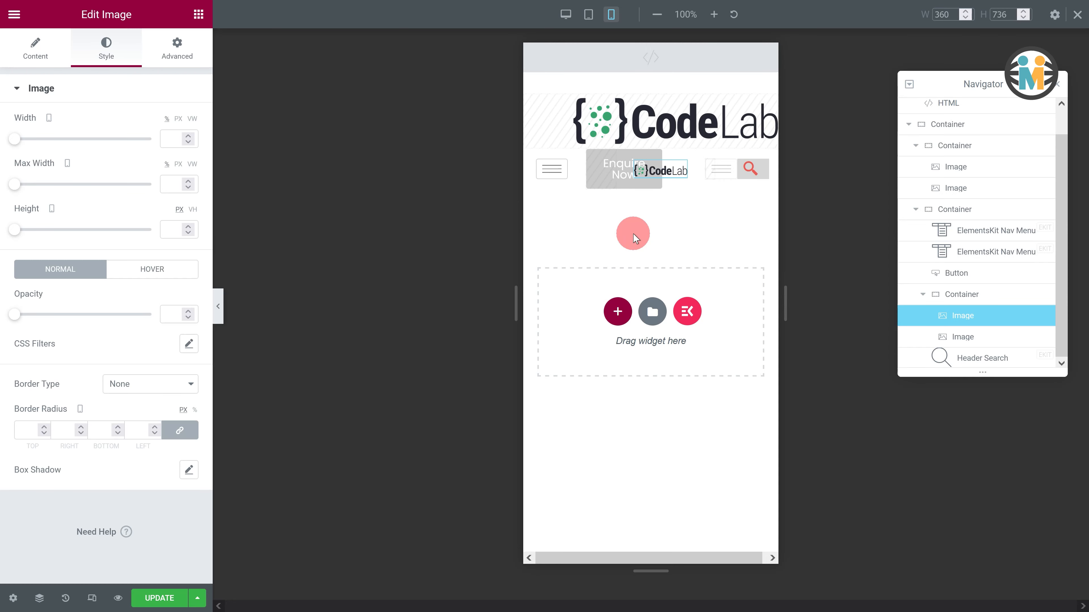
- Set the CodeLab logo as the mobile menu logo of the second ElementsKit Nav Menu, the one using Mobile Menu
{"action": "left_click", "coordinate": [984, 253]}
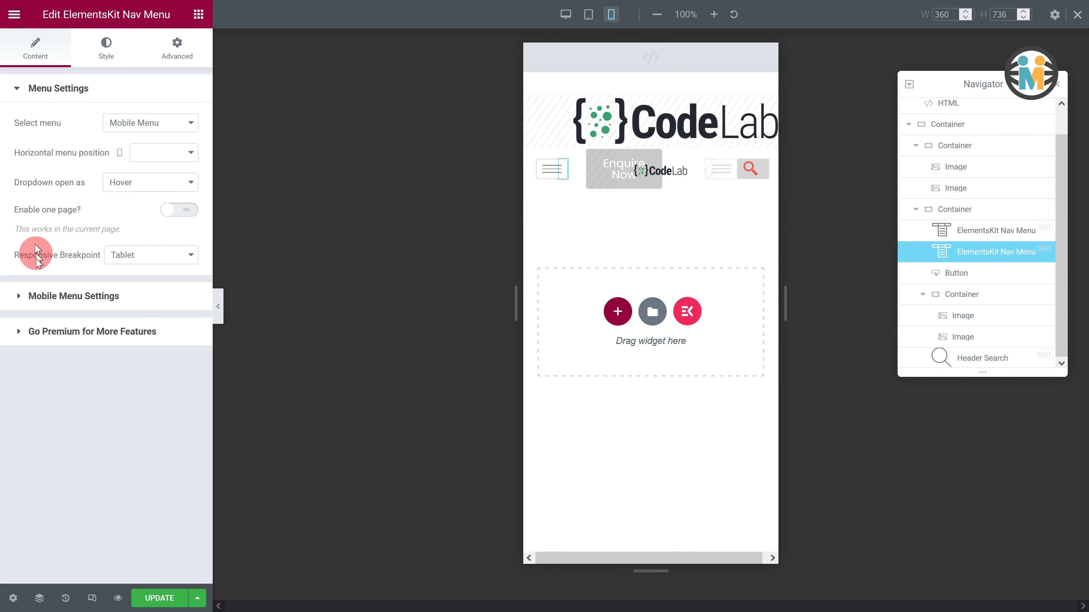
{"action": "left_click", "coordinate": [42, 298]}
{"action": "left_click", "coordinate": [69, 235]}
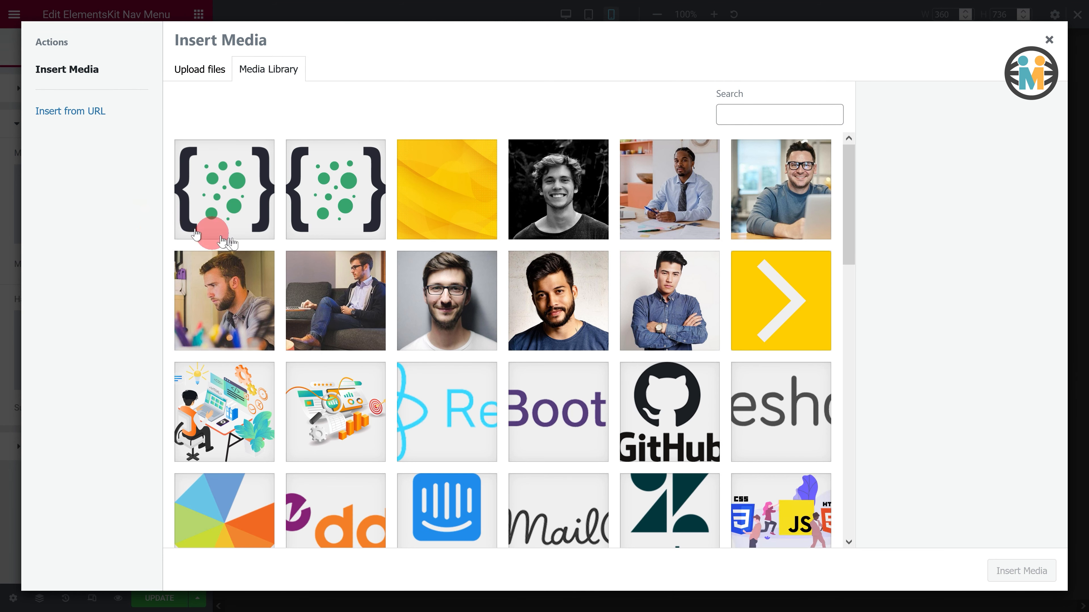
{"action": "scroll", "coordinate": [195, 234], "scroll_direction": "down", "scroll_amount": 5}
{"action": "left_click", "coordinate": [257, 338]}
{"action": "left_click", "coordinate": [1014, 572]}
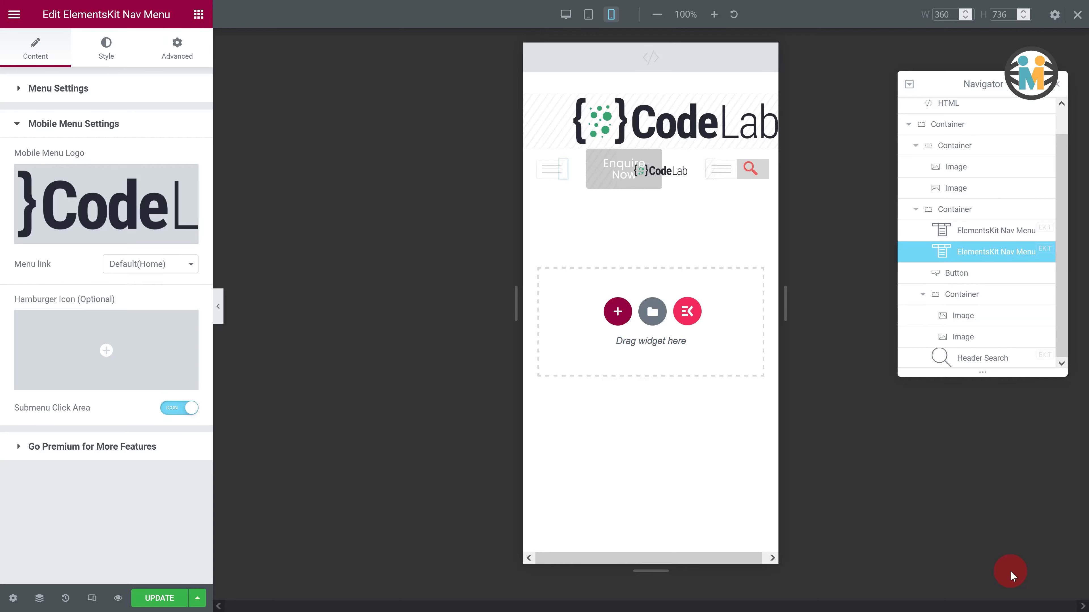
- Search the icon library for "menu" and insert the Menu 6 grid icon as the nav menu's hamburger icon
{"action": "left_click", "coordinate": [131, 350]}
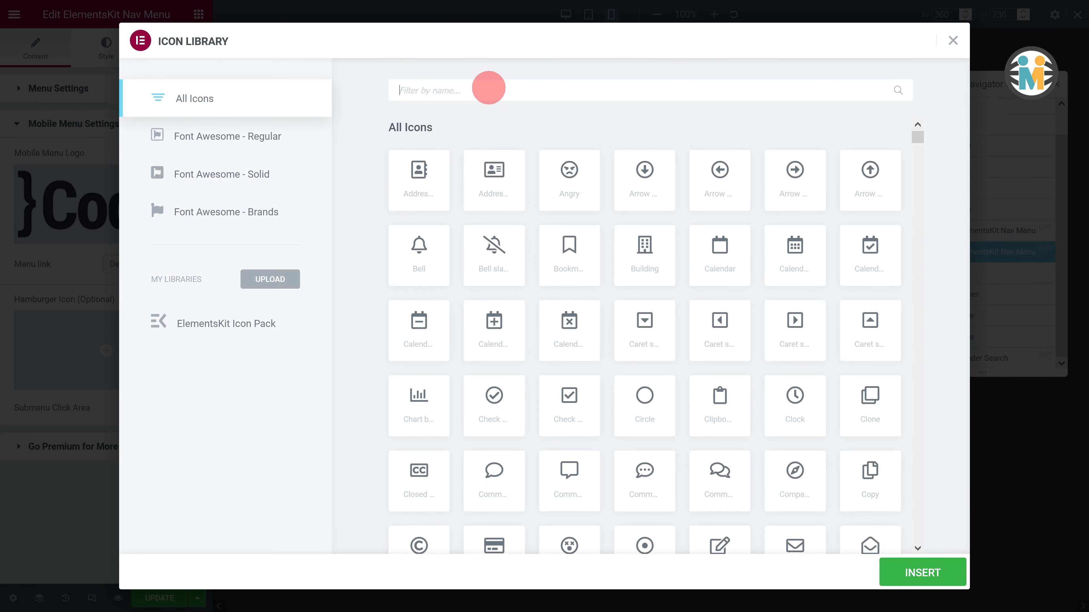
{"action": "type", "text": "menu"}
{"action": "left_click", "coordinate": [804, 258]}
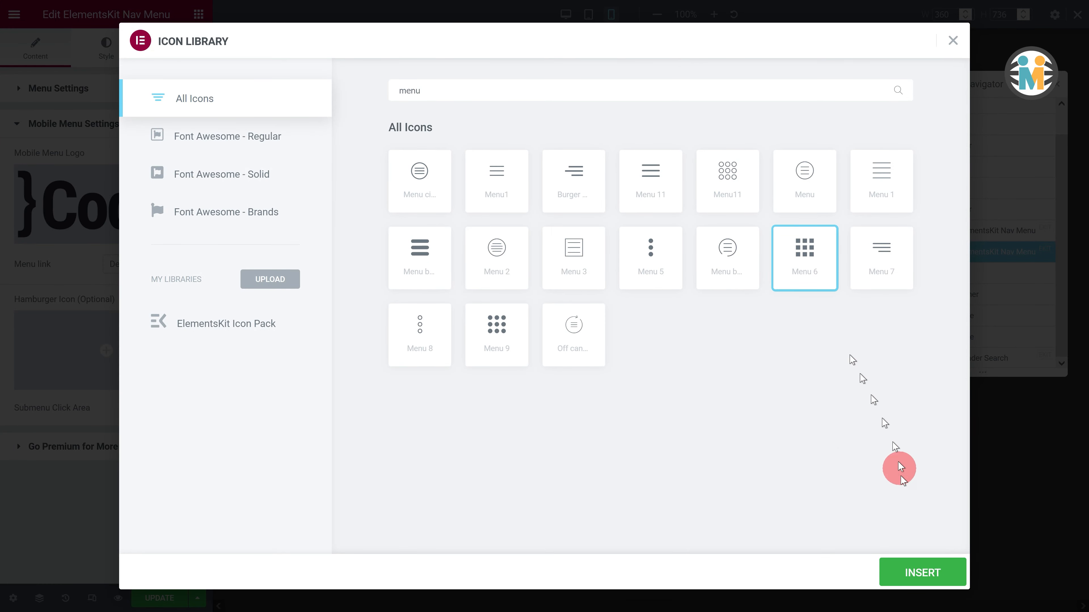
{"action": "left_click", "coordinate": [911, 572]}
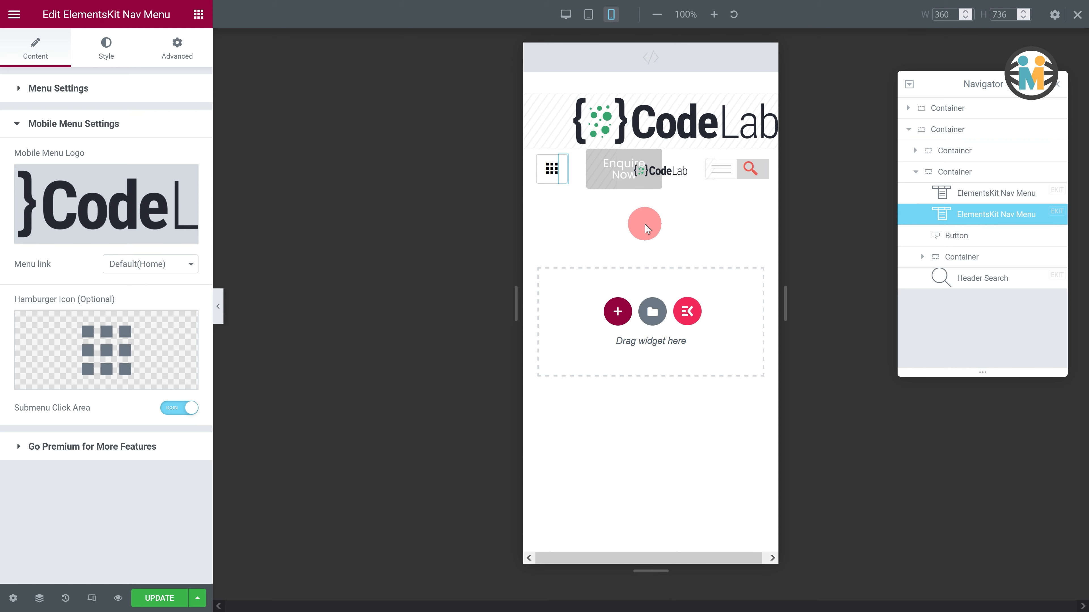
- Set the CodeLab logo image as the mobile menu logo of the first ElementsKit Nav Menu, the one using Main menu
{"action": "left_click", "coordinate": [982, 193]}
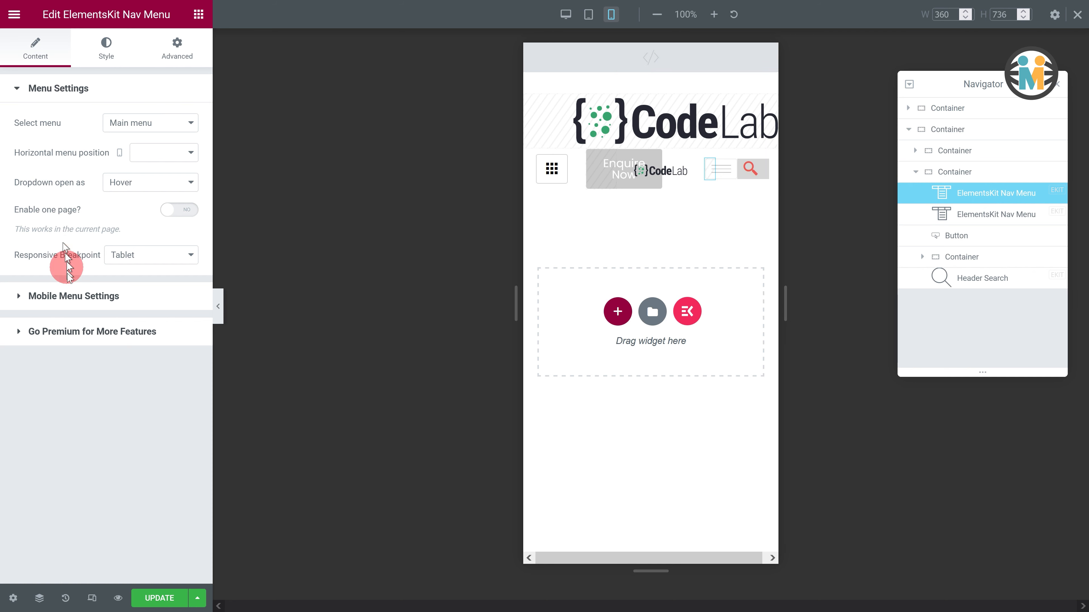
{"action": "left_click", "coordinate": [73, 295]}
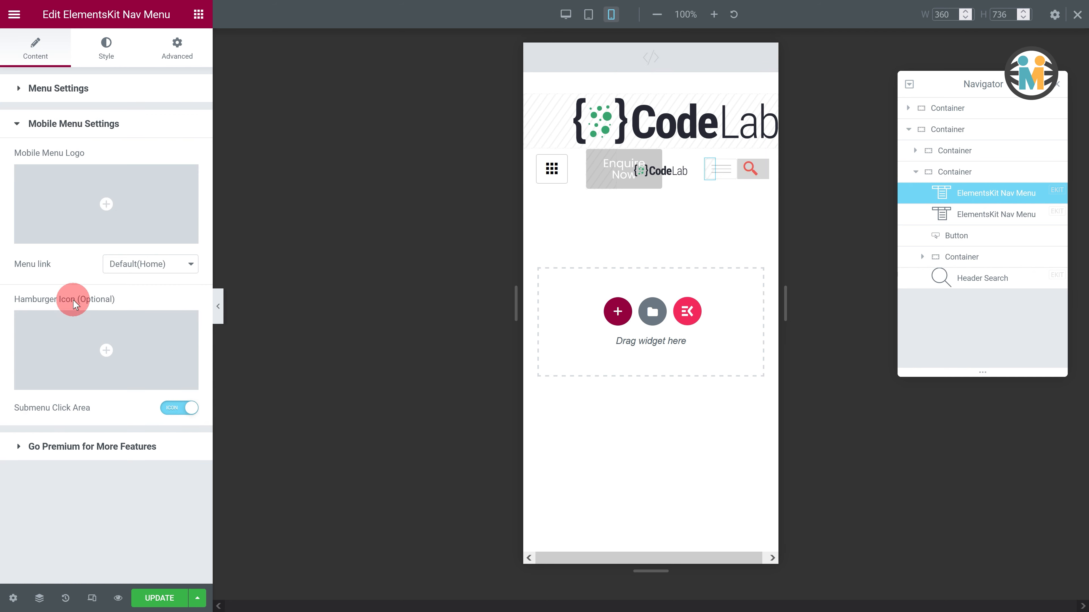
{"action": "left_click", "coordinate": [120, 209]}
{"action": "scroll", "coordinate": [240, 361], "scroll_direction": "down", "scroll_amount": 5}
{"action": "left_click", "coordinate": [241, 365]}
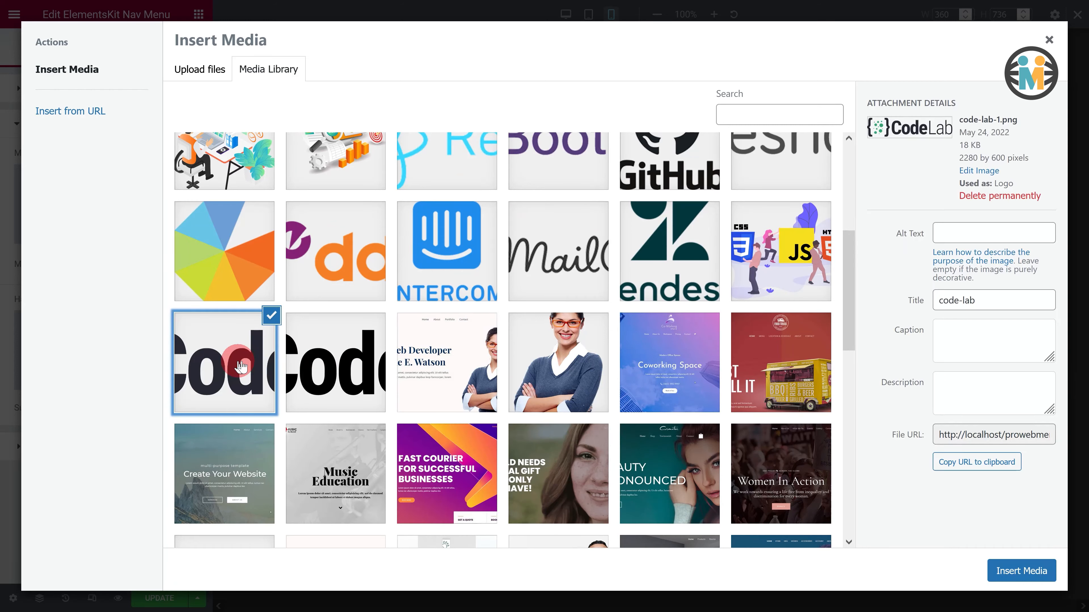
{"action": "left_click", "coordinate": [1026, 572]}
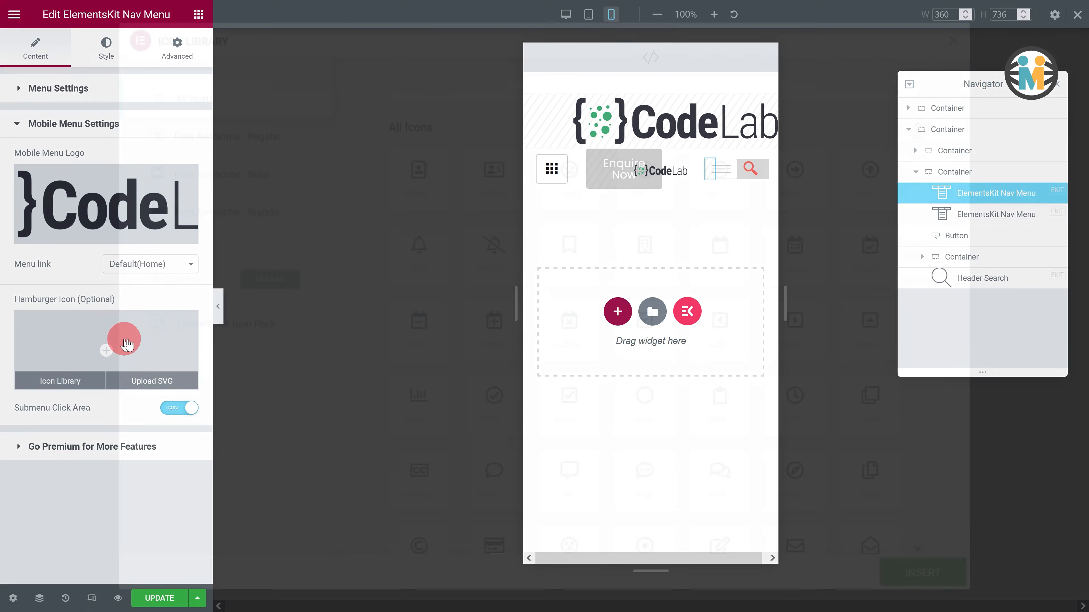
- Find "menu" icons in the icon library and use the Menu 6 grid as the Main menu widget's hamburger icon
{"action": "left_click", "coordinate": [117, 341]}
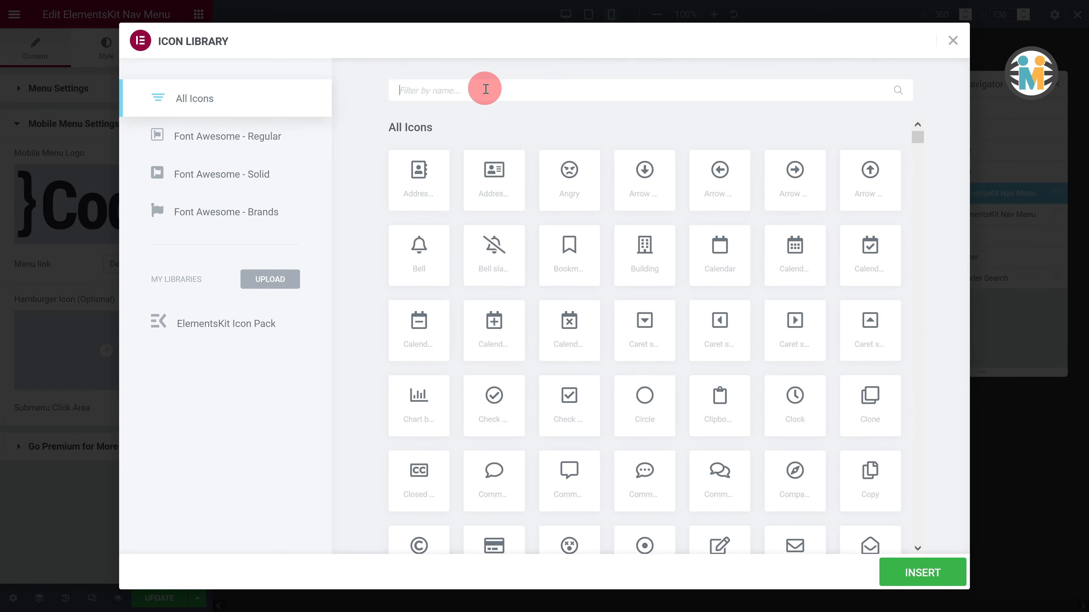
{"action": "type", "text": "menu"}
{"action": "left_click", "coordinate": [802, 254]}
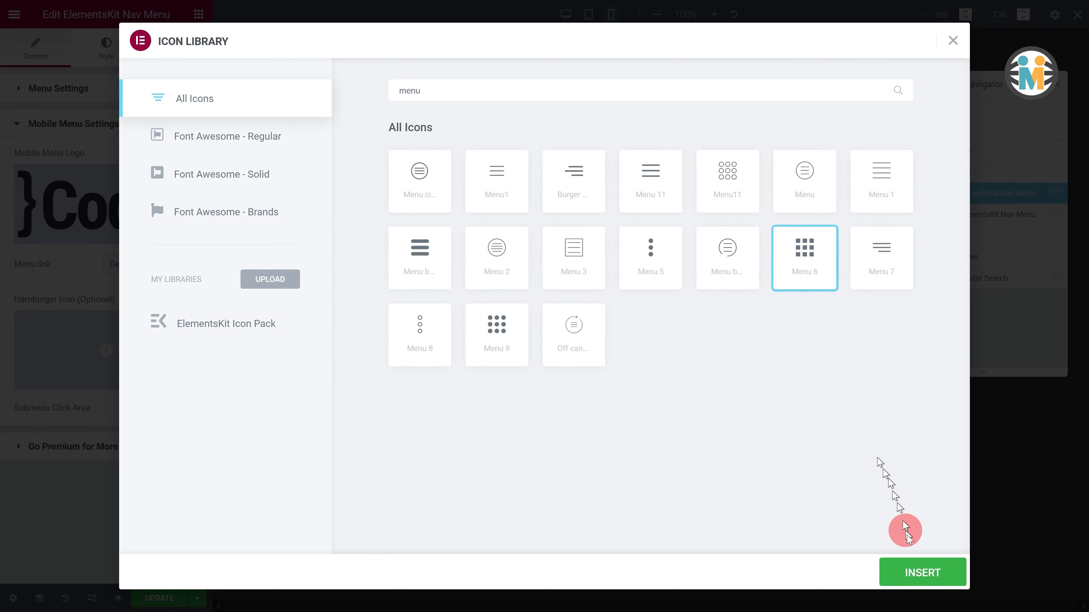
{"action": "left_click", "coordinate": [915, 574]}
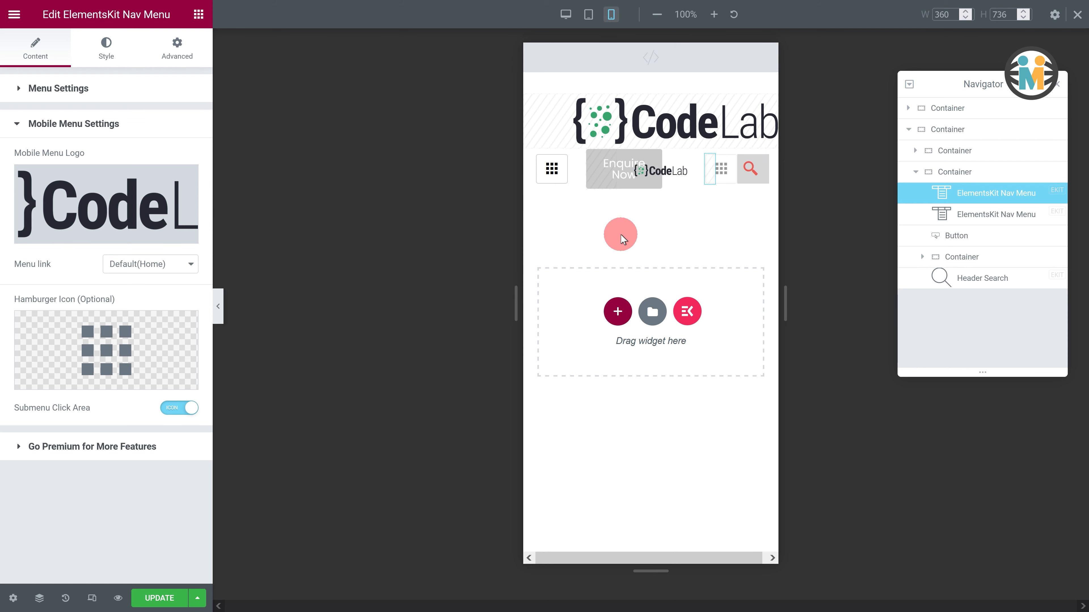
- Open the normal-state background color settings of the hamburger toggle in the second ElementsKit Nav Menu, the one using Mobile Menu
{"action": "left_click", "coordinate": [997, 219]}
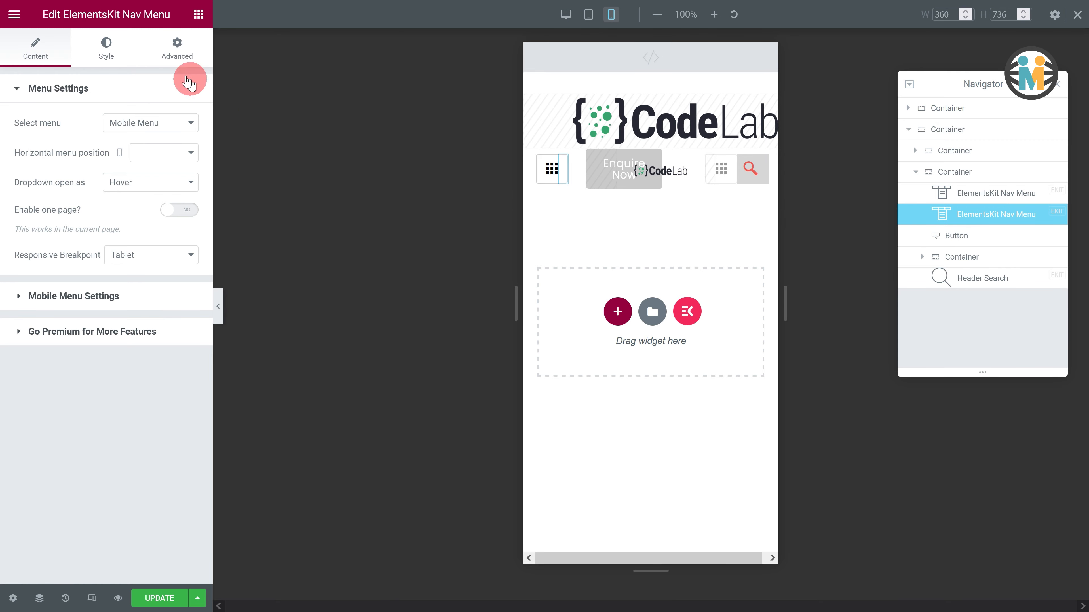
{"action": "left_click", "coordinate": [119, 55]}
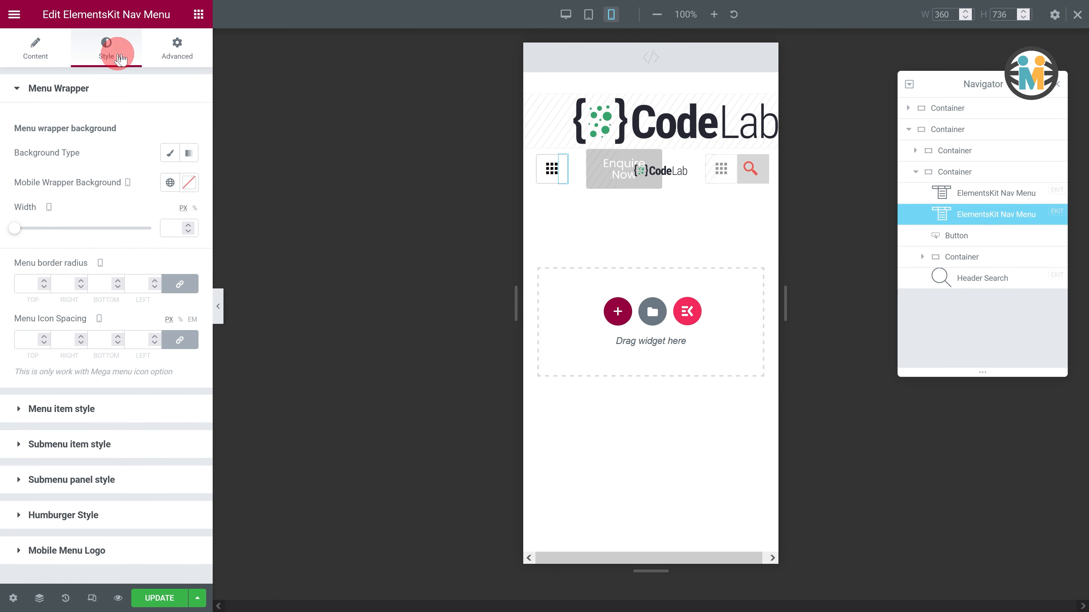
{"action": "left_click", "coordinate": [81, 516]}
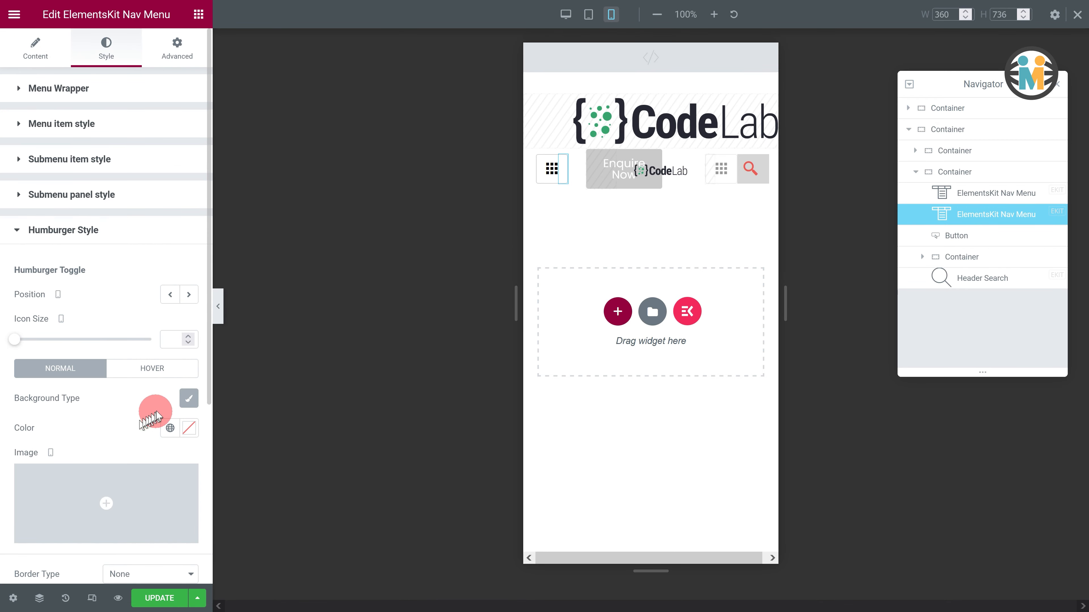
{"action": "left_click", "coordinate": [190, 427]}
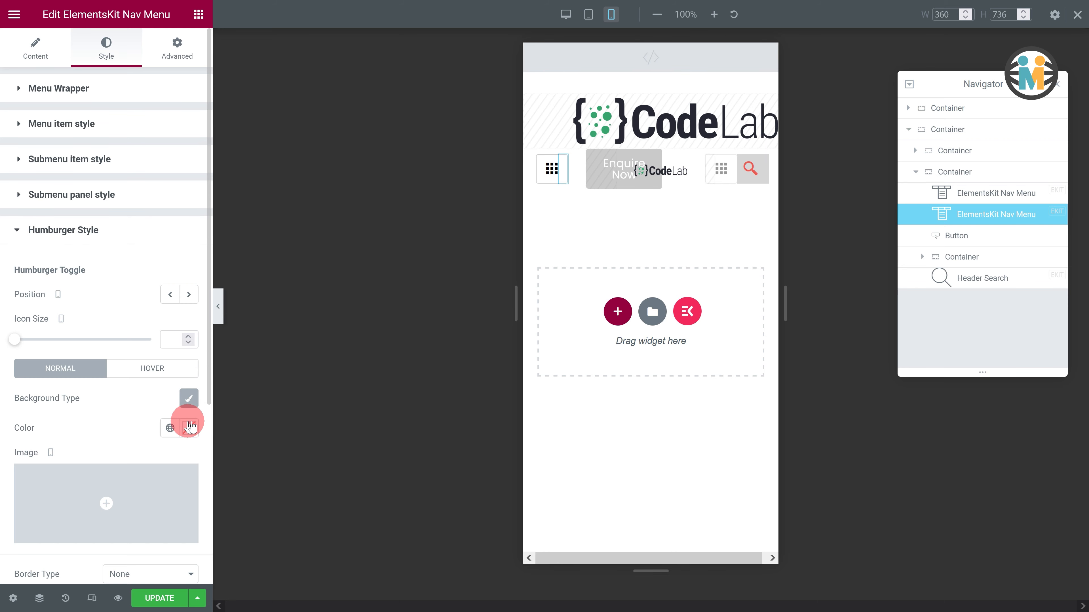
{"action": "left_click", "coordinate": [189, 398]}
{"action": "left_click", "coordinate": [188, 398]}
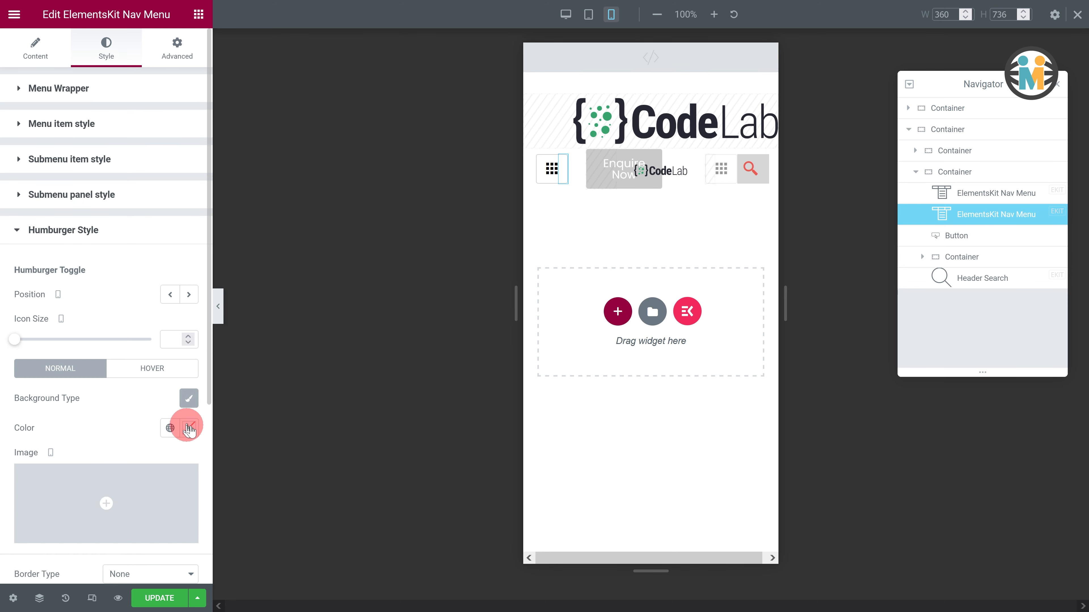